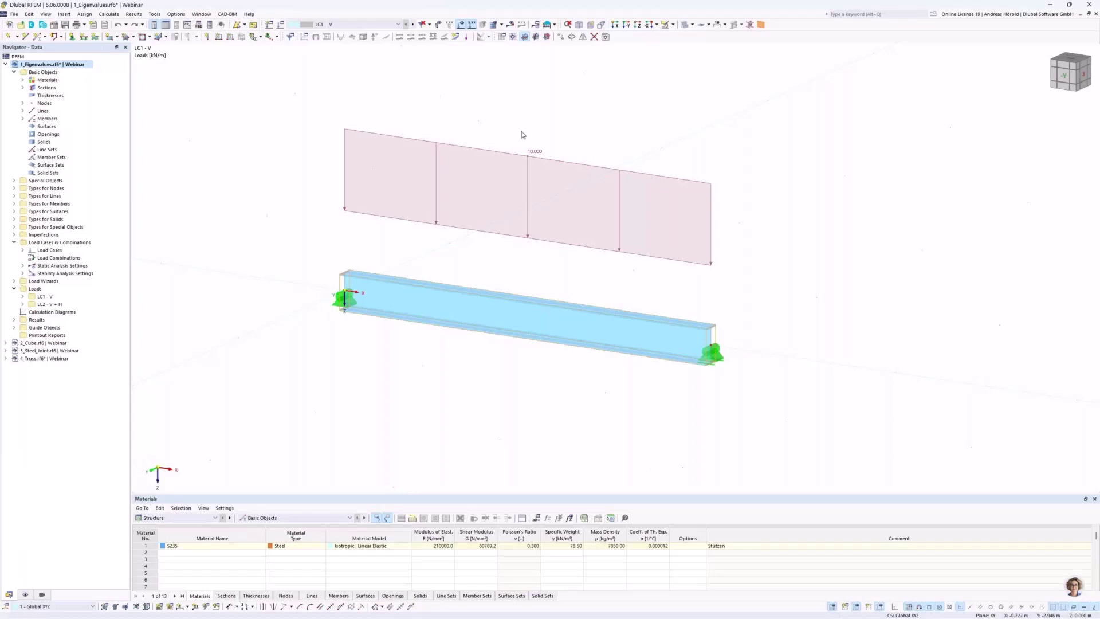
Review the stability analysis settings (ST3) assigned to load case LC1 without changing them, and calculate LC1.
click(280, 27)
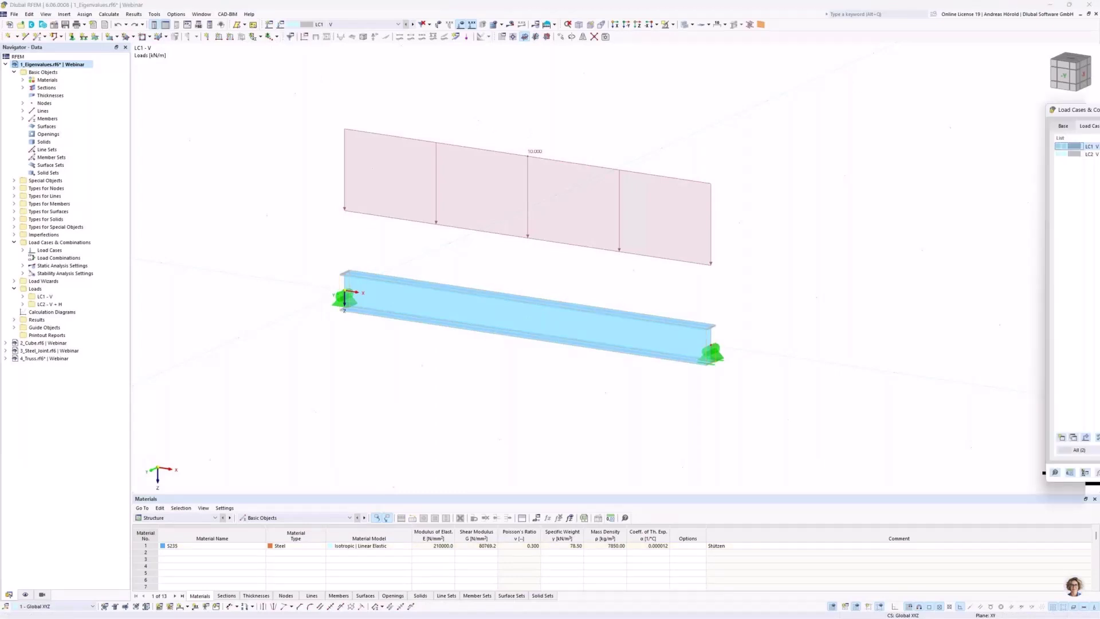
drag(700, 83, 534, 81)
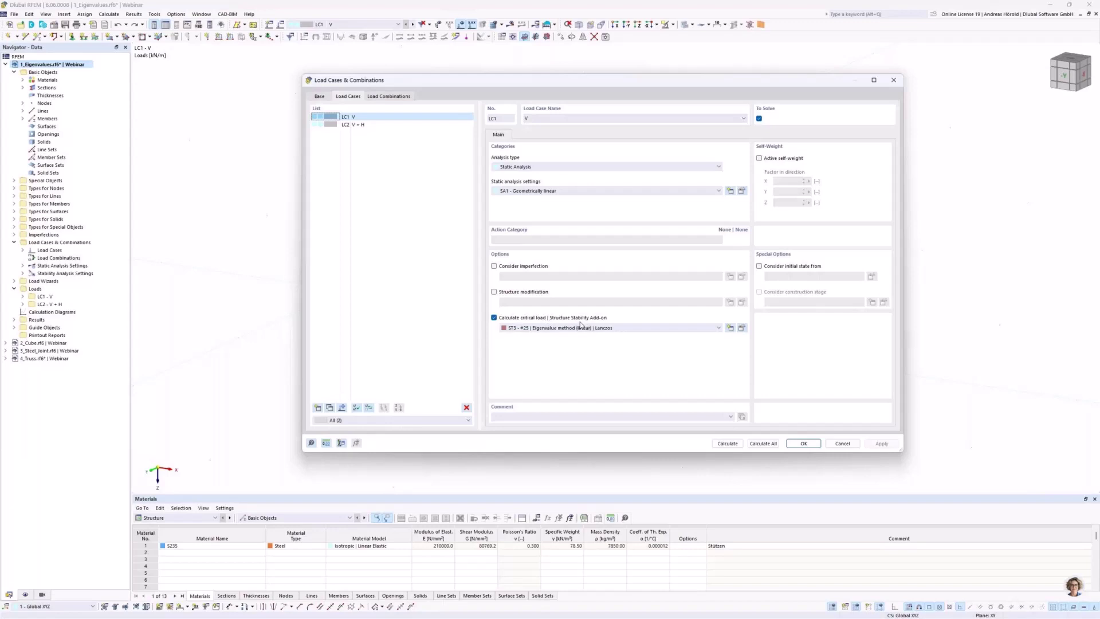
click(742, 328)
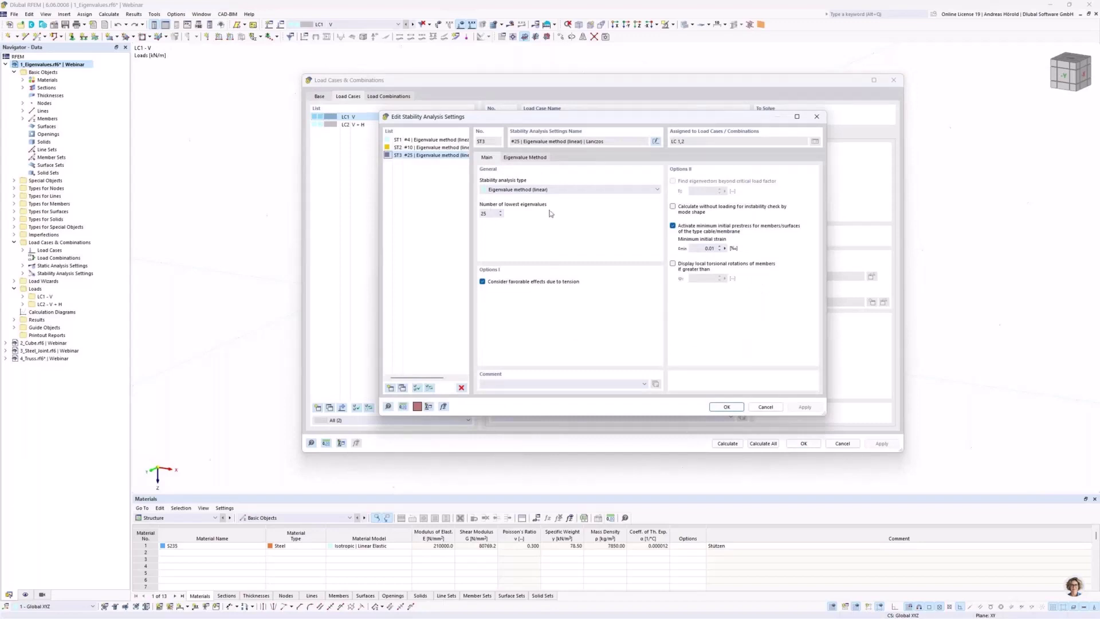
click(765, 406)
click(731, 444)
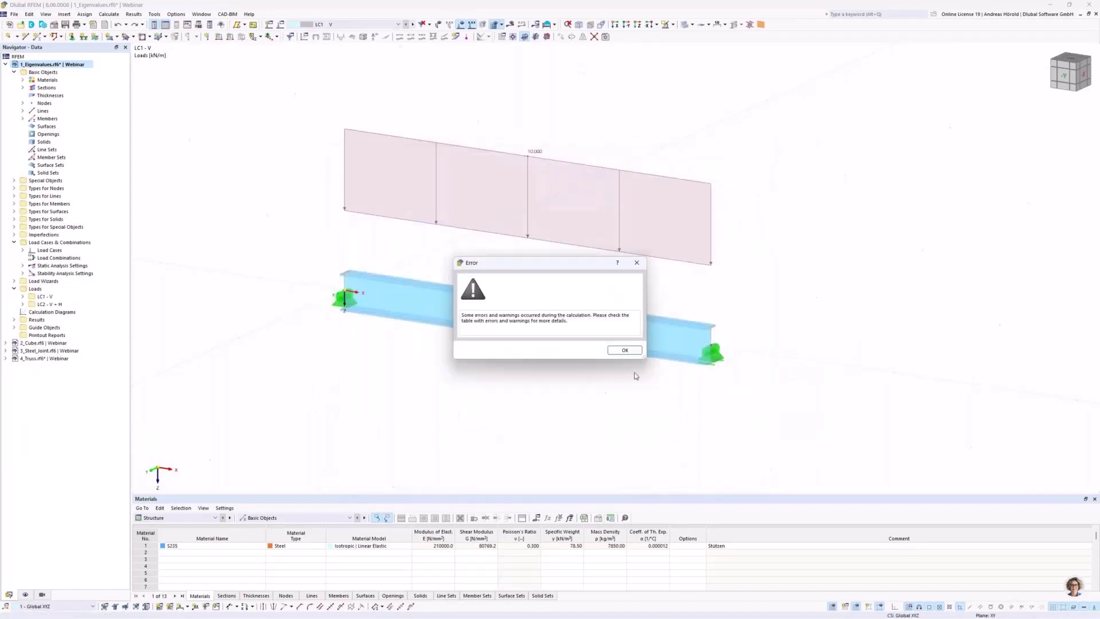
click(620, 351)
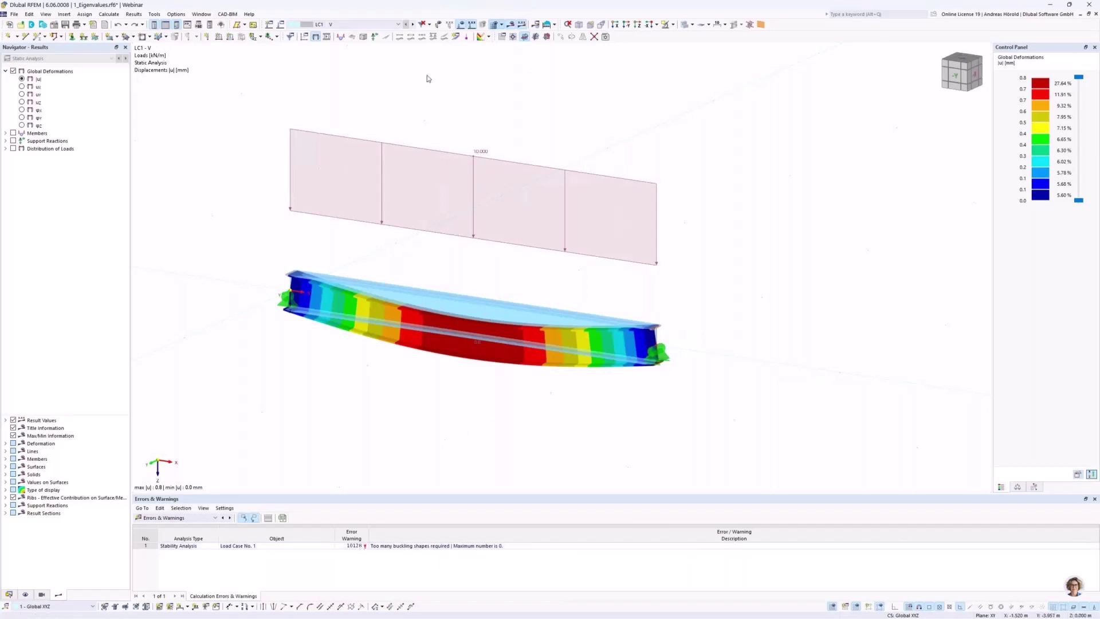
Calculate load case LC2 (V + H) and display its stability analysis results with the critical load factors.
click(414, 25)
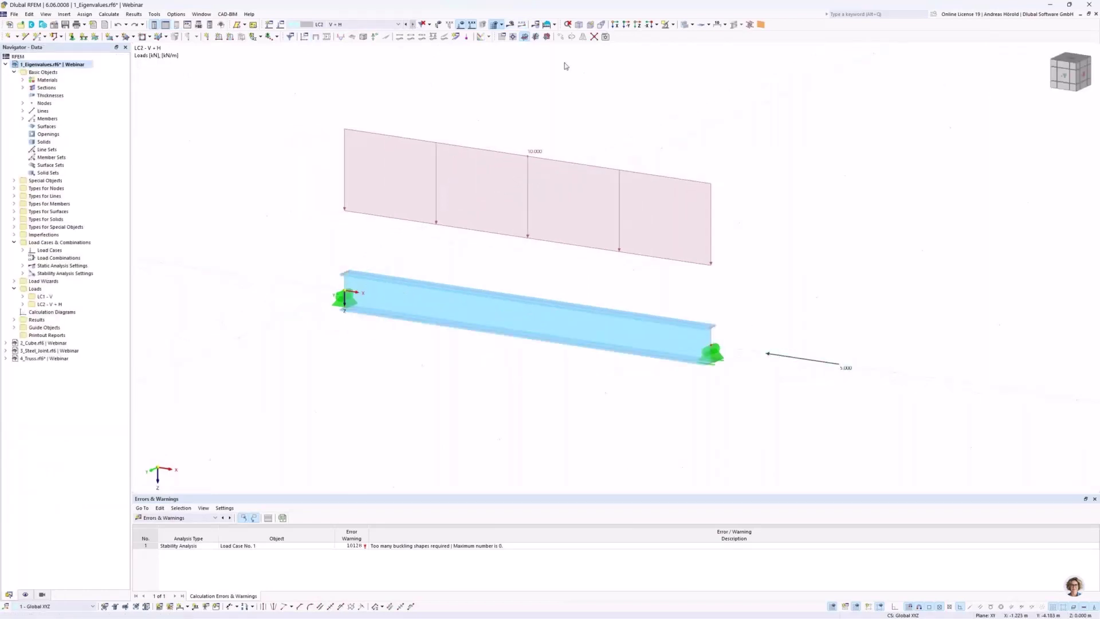
click(510, 25)
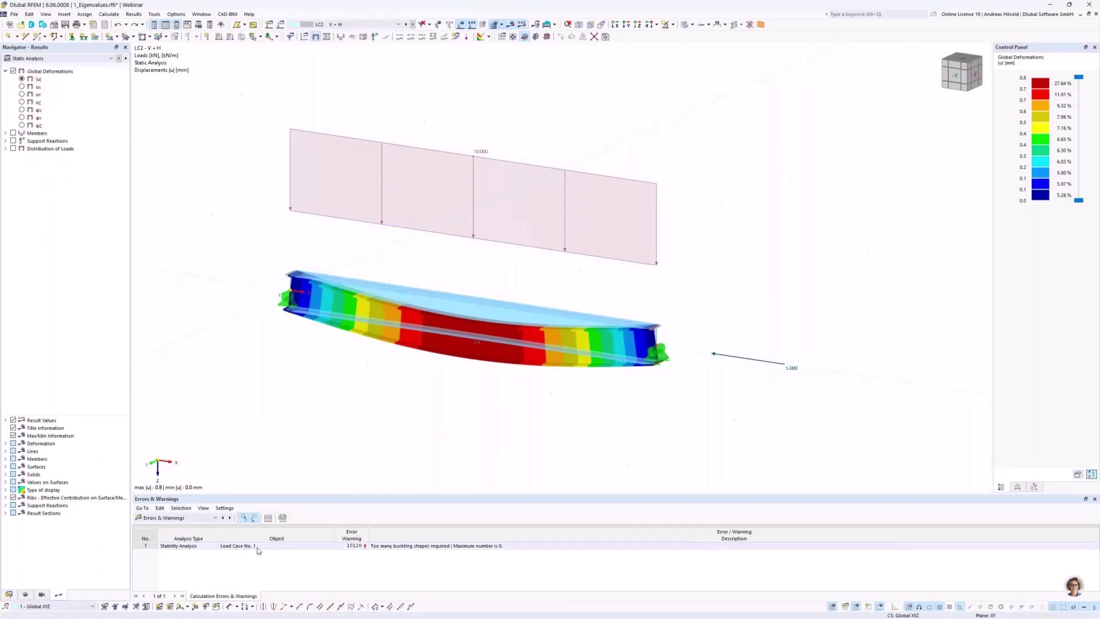
click(183, 517)
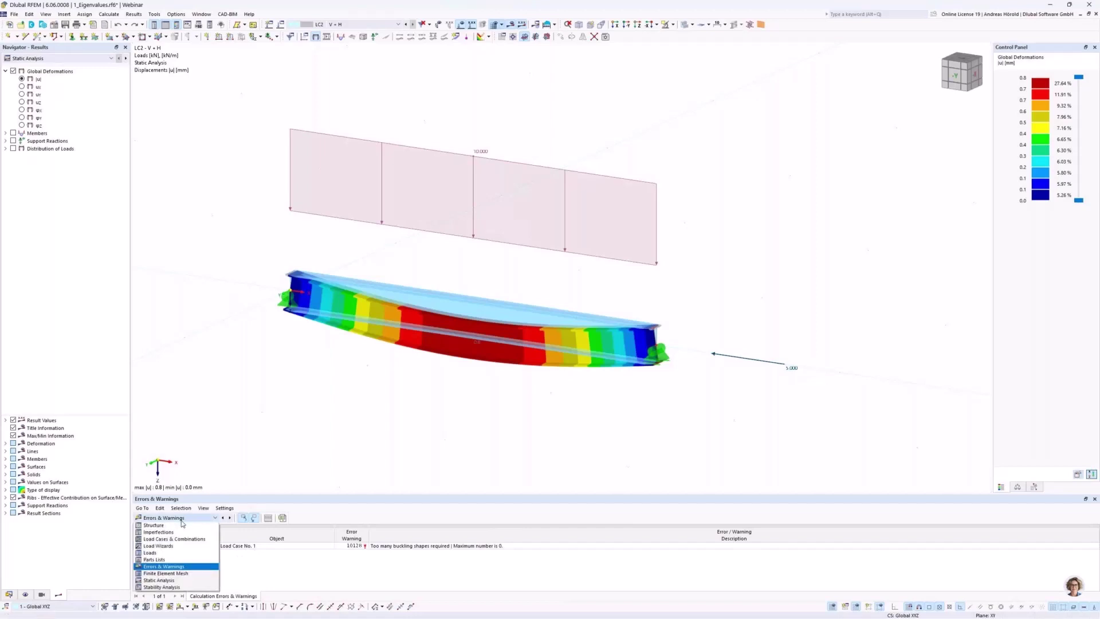
click(179, 587)
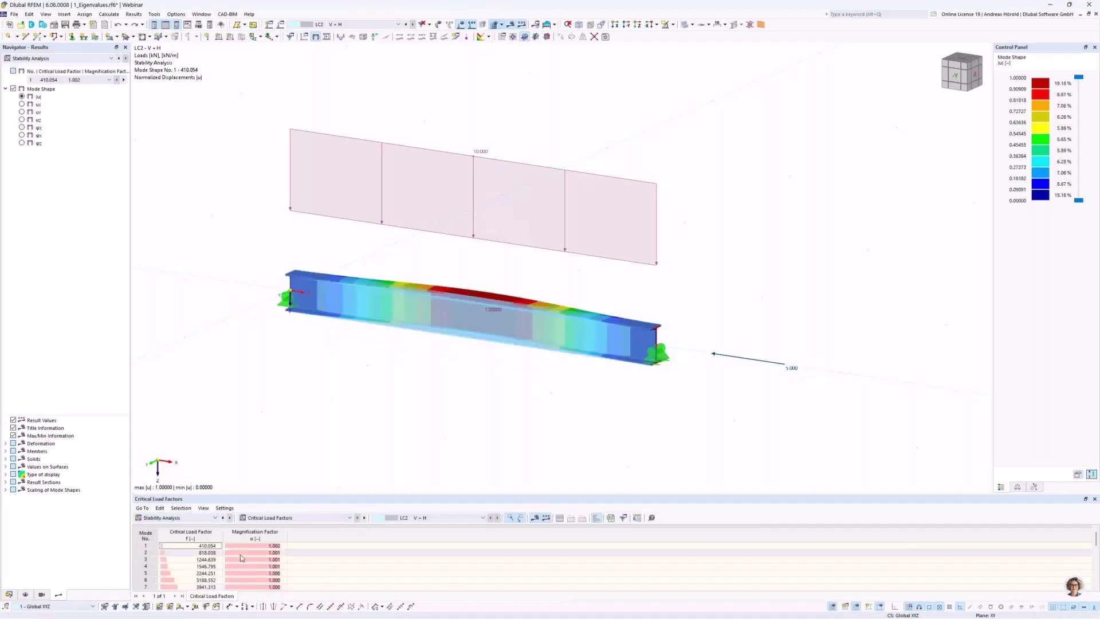
Browse the higher stability mode shapes of the beam under LC2, ending on mode shape 8.
click(92, 81)
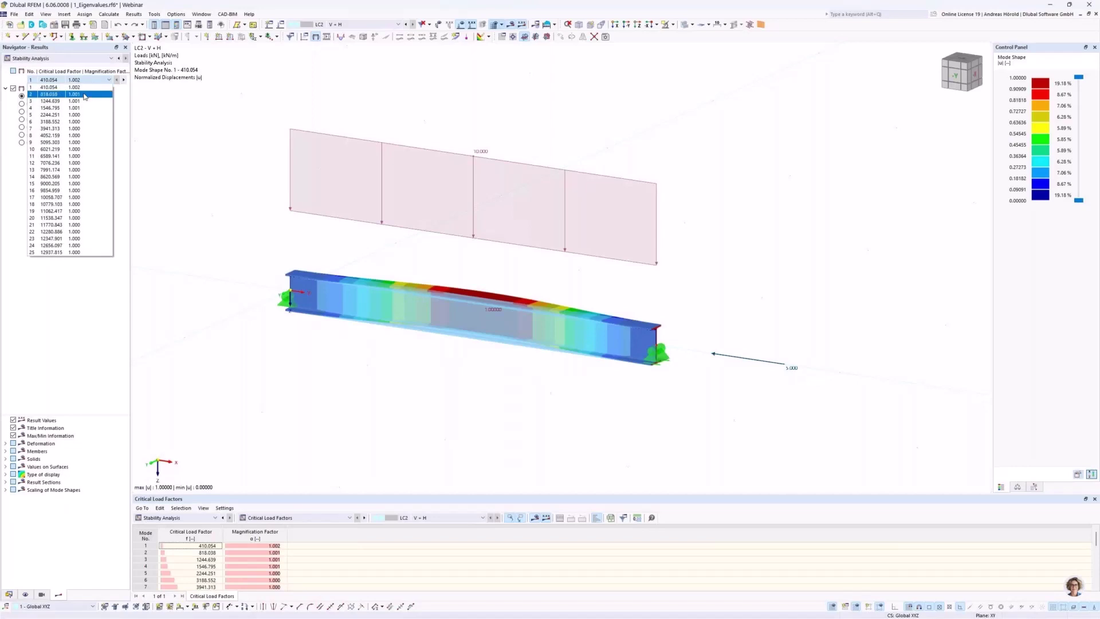
click(85, 94)
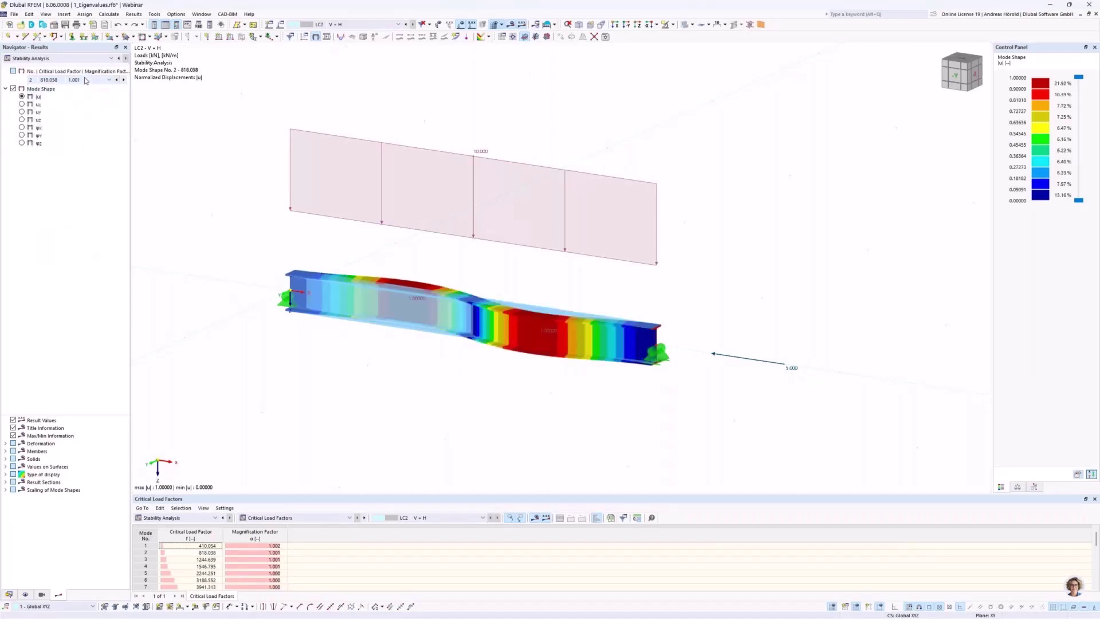
scroll(85, 80, down, 8)
scroll(85, 80, down, 3)
scroll(84, 79, up, 5)
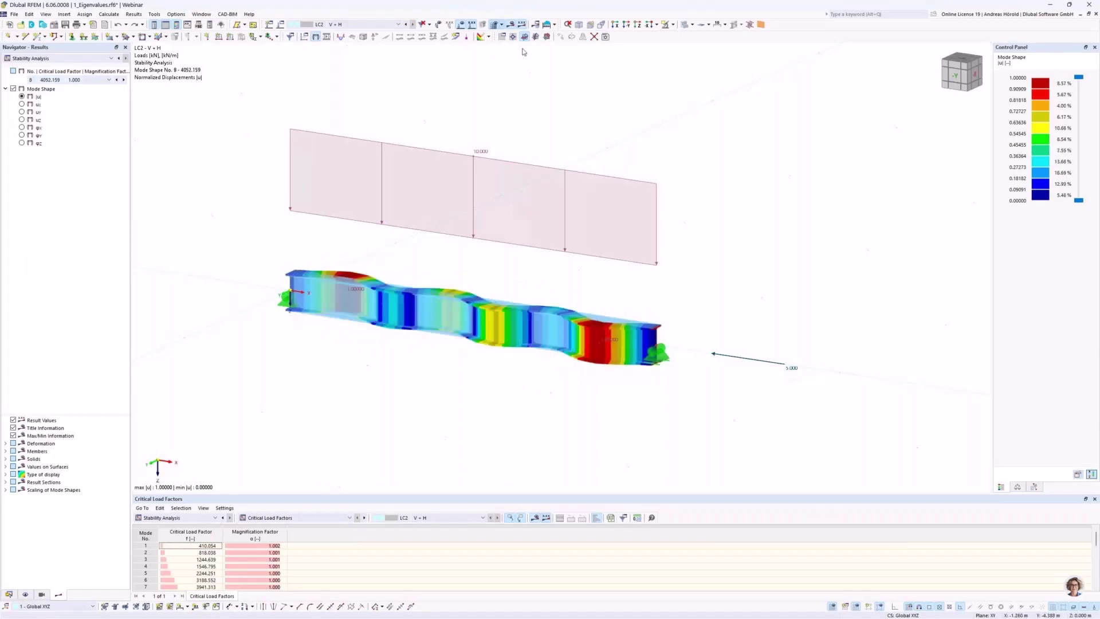
Reduce the minimum number of mesh divisions for straight members and try to recalculate load case LC2.
click(501, 25)
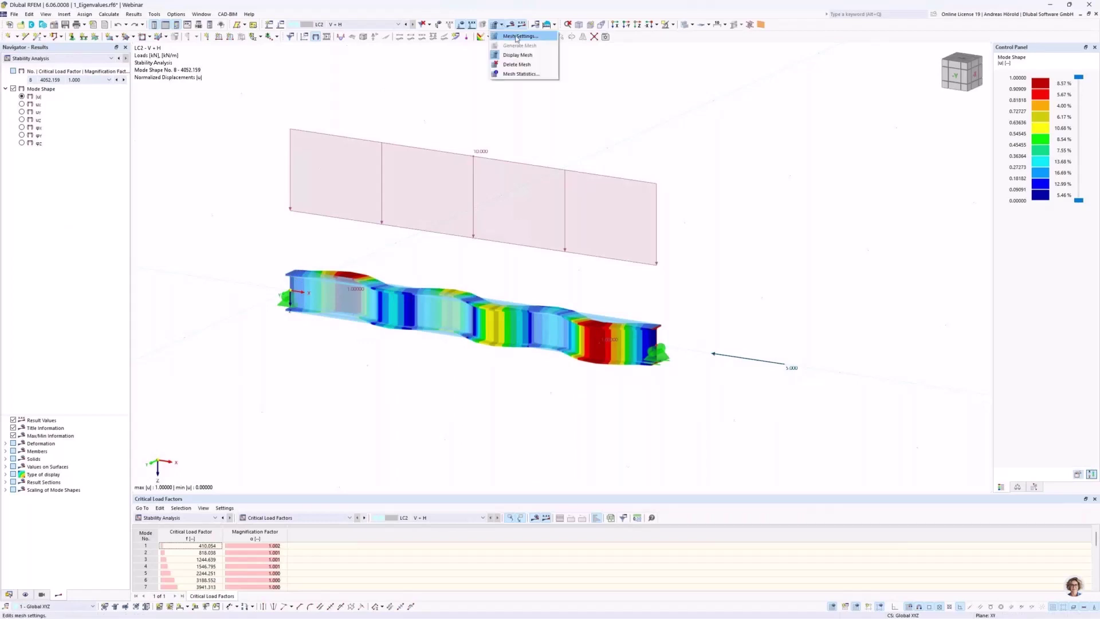
click(517, 37)
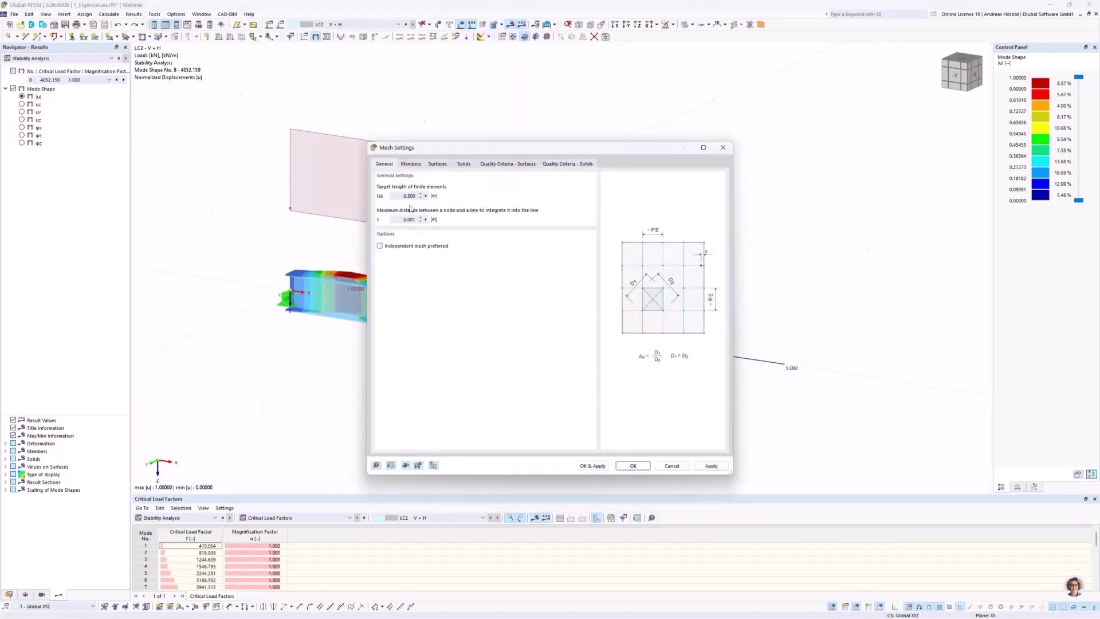
click(410, 165)
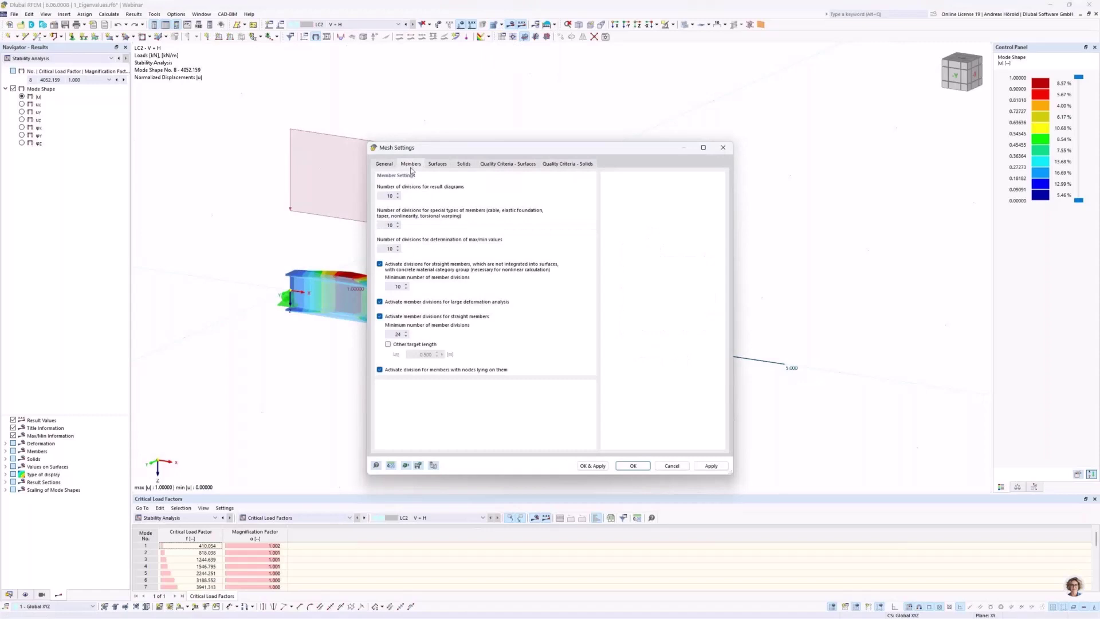
double_click(401, 335)
click(589, 466)
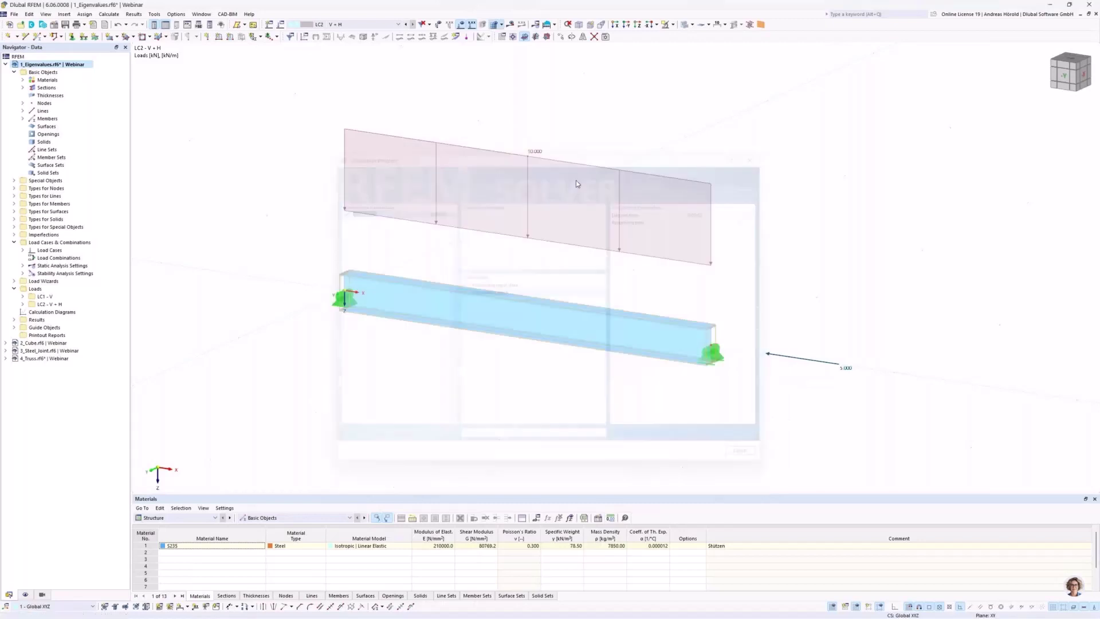
click(510, 25)
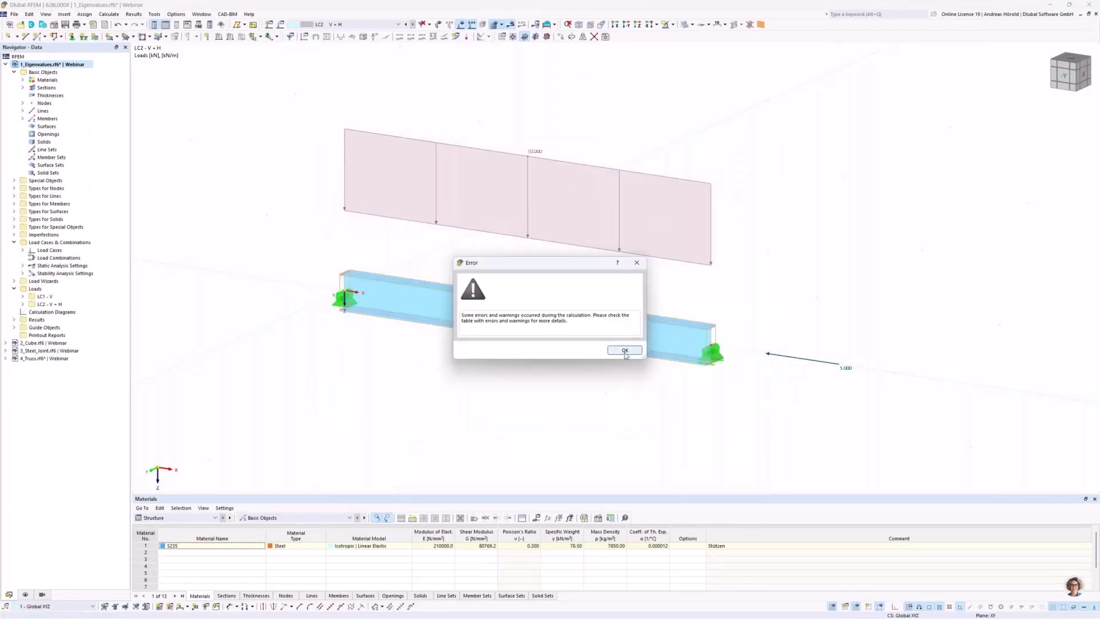
click(624, 350)
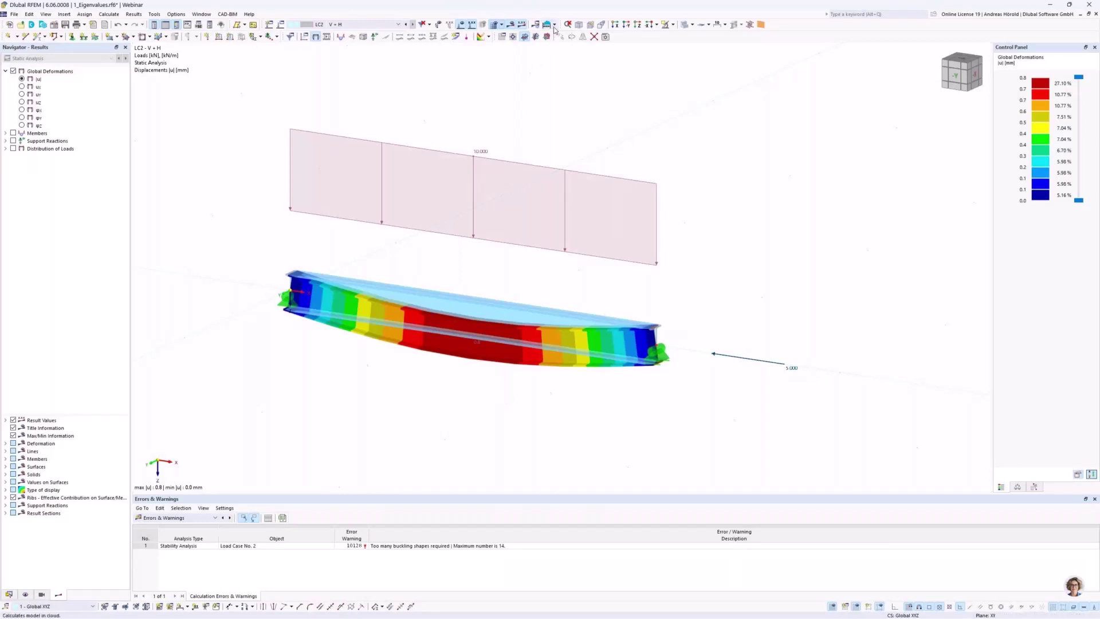
Set the minimum number of mesh divisions for straight members to 8 and recalculate load case LC2.
click(502, 25)
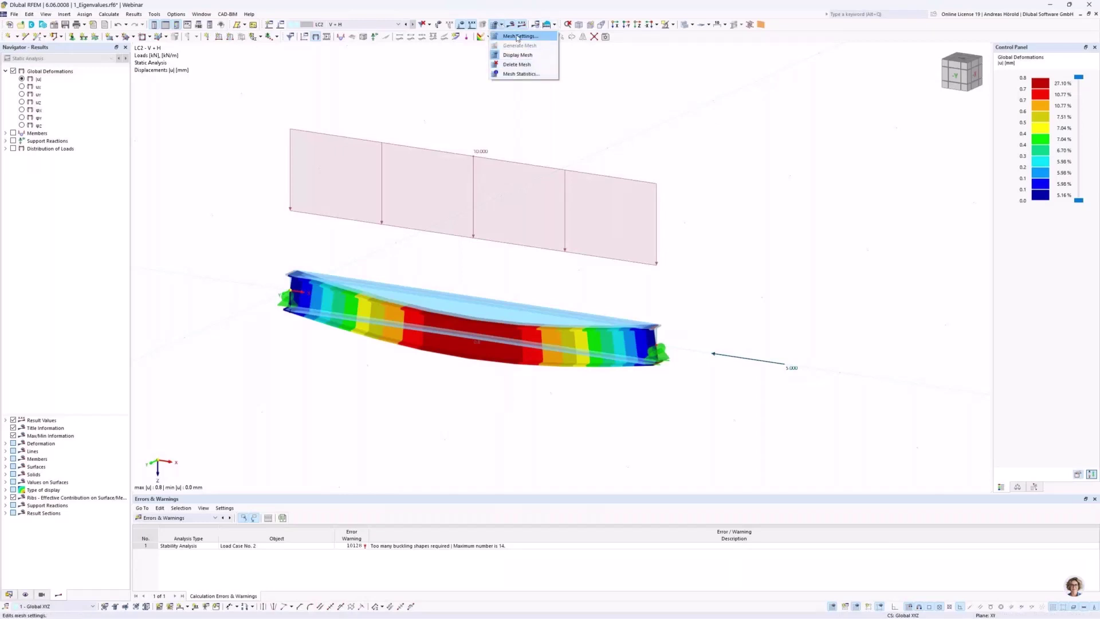
click(517, 37)
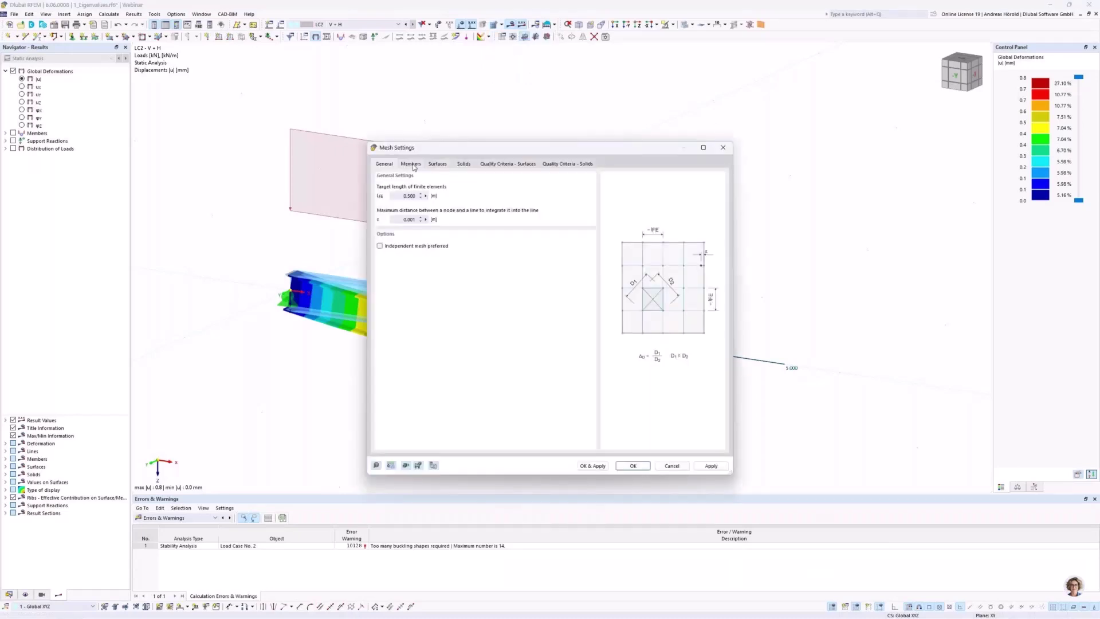
click(411, 164)
double_click(397, 334)
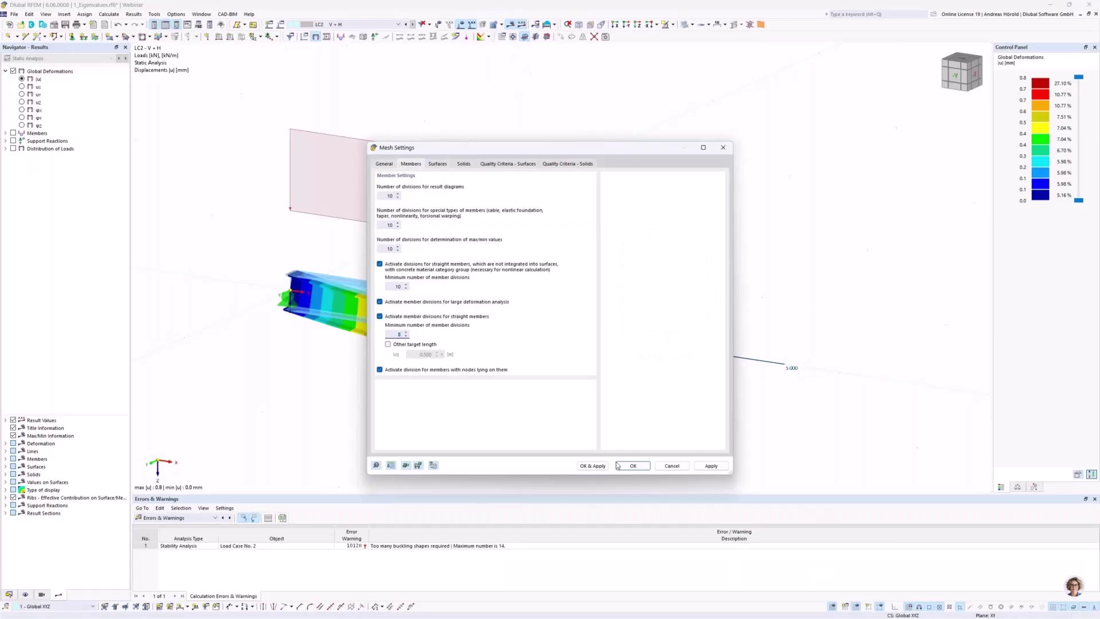
click(590, 466)
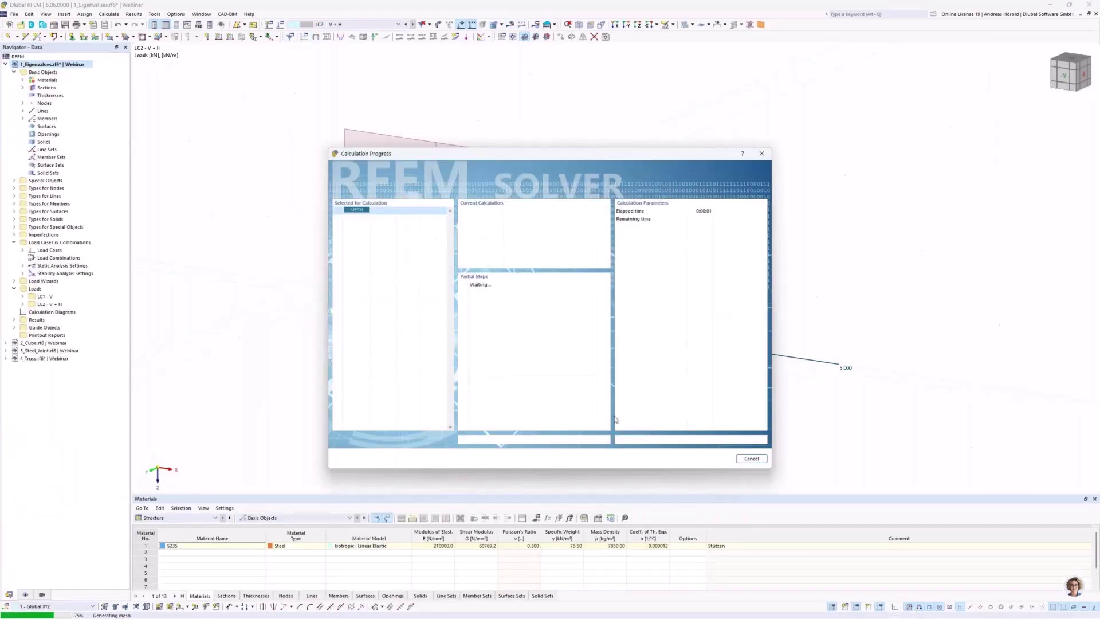
click(511, 26)
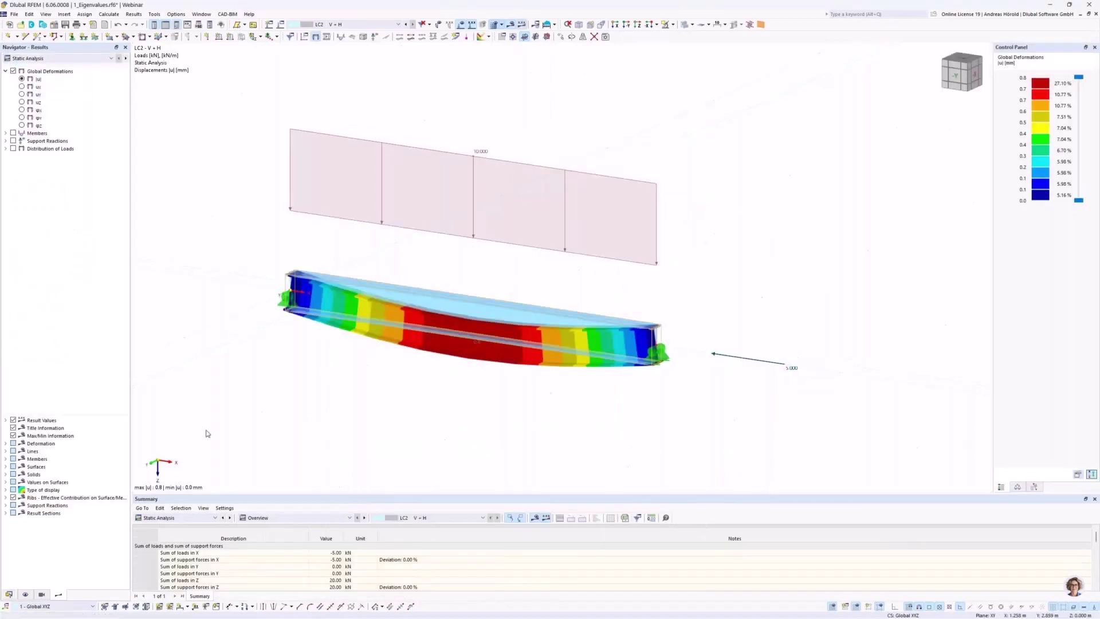
Show the stability analysis results of LC2 and browse the mode shapes through number 14 up to number 23.
click(43, 60)
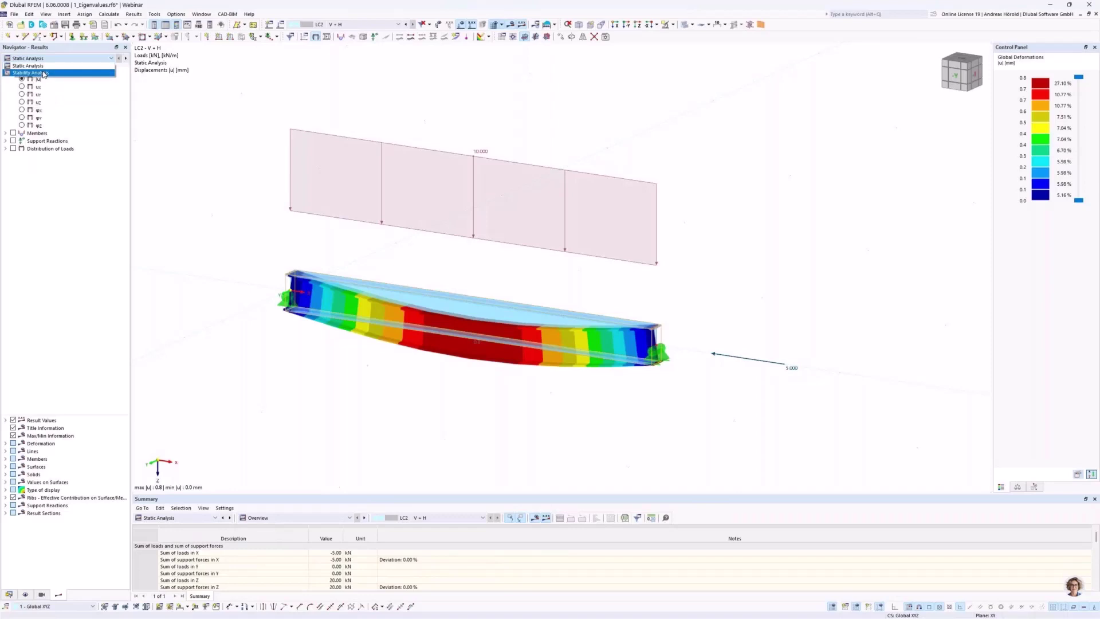
click(44, 73)
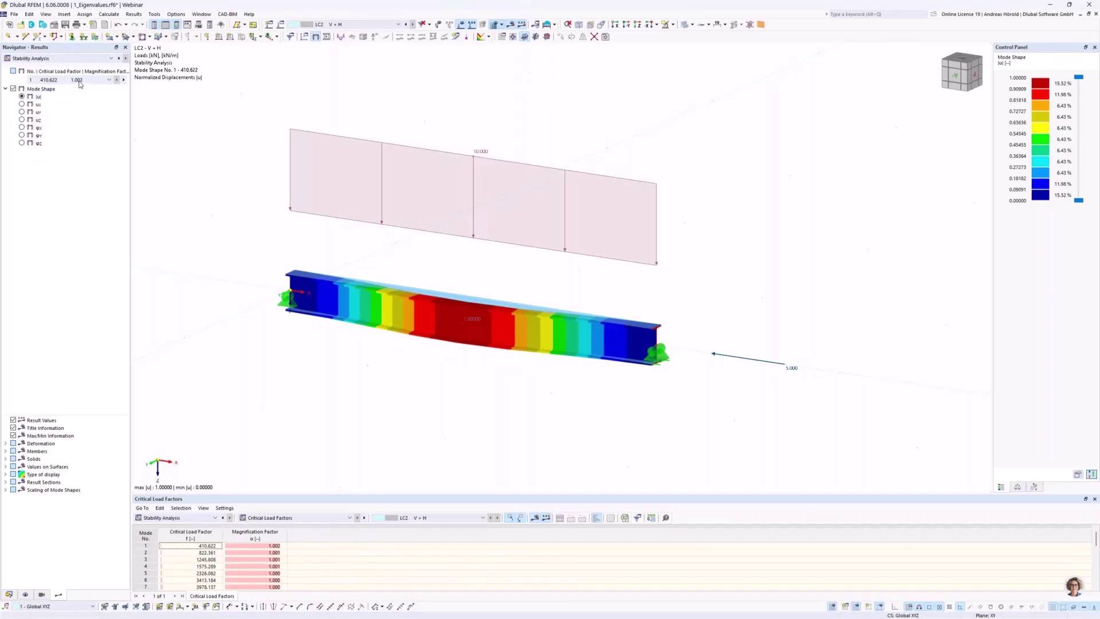
scroll(80, 85, down, 6)
scroll(80, 81, down, 7)
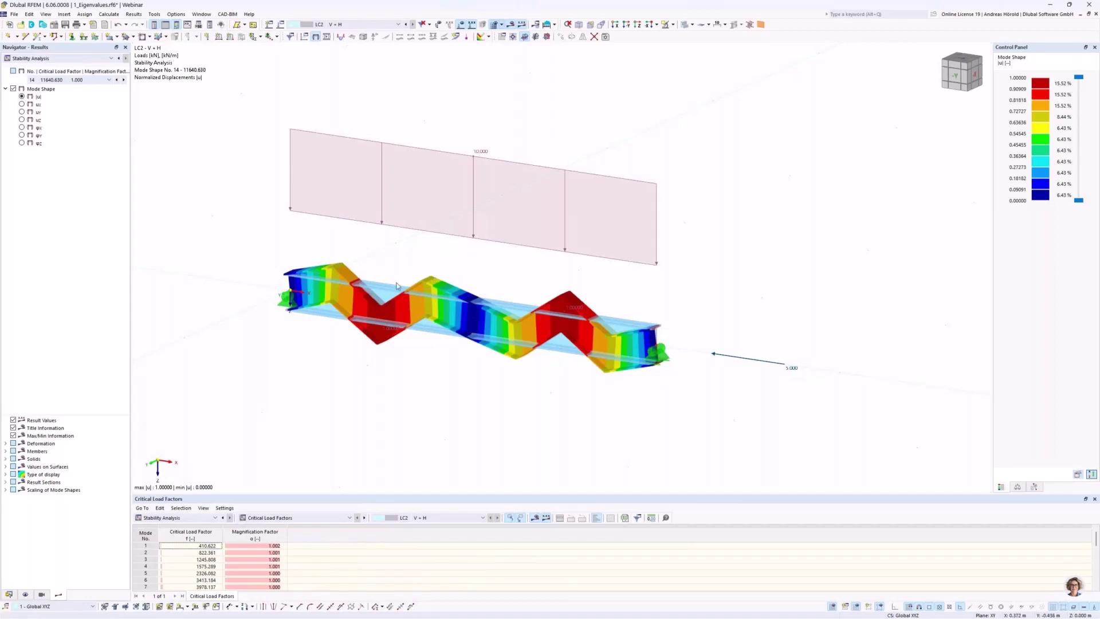
scroll(408, 274, down, 3)
scroll(408, 273, up, 1)
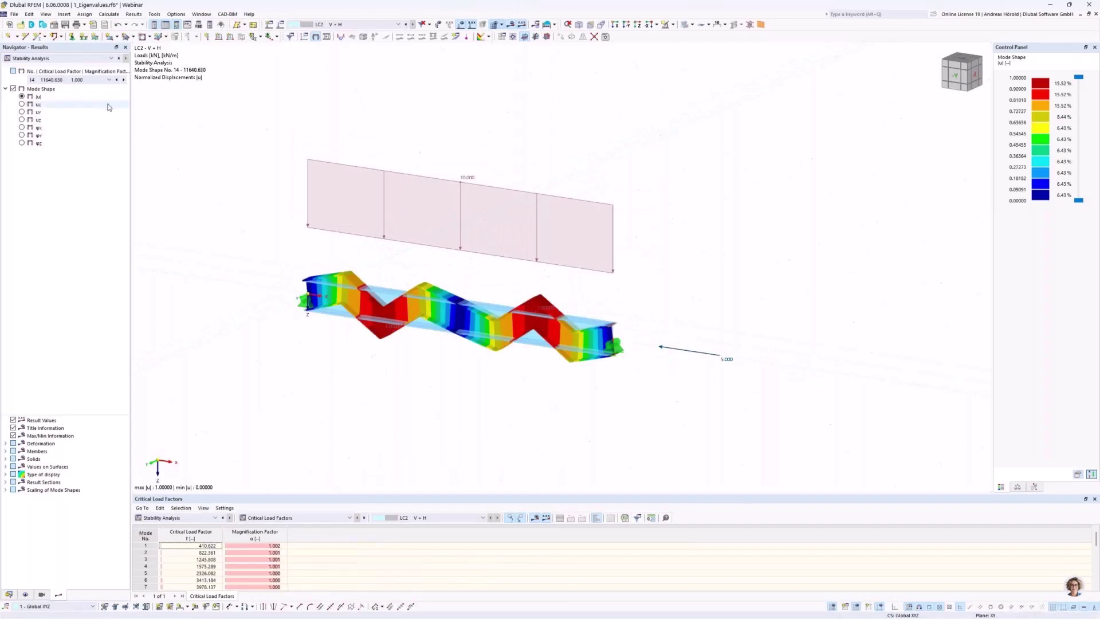
scroll(85, 80, down, 9)
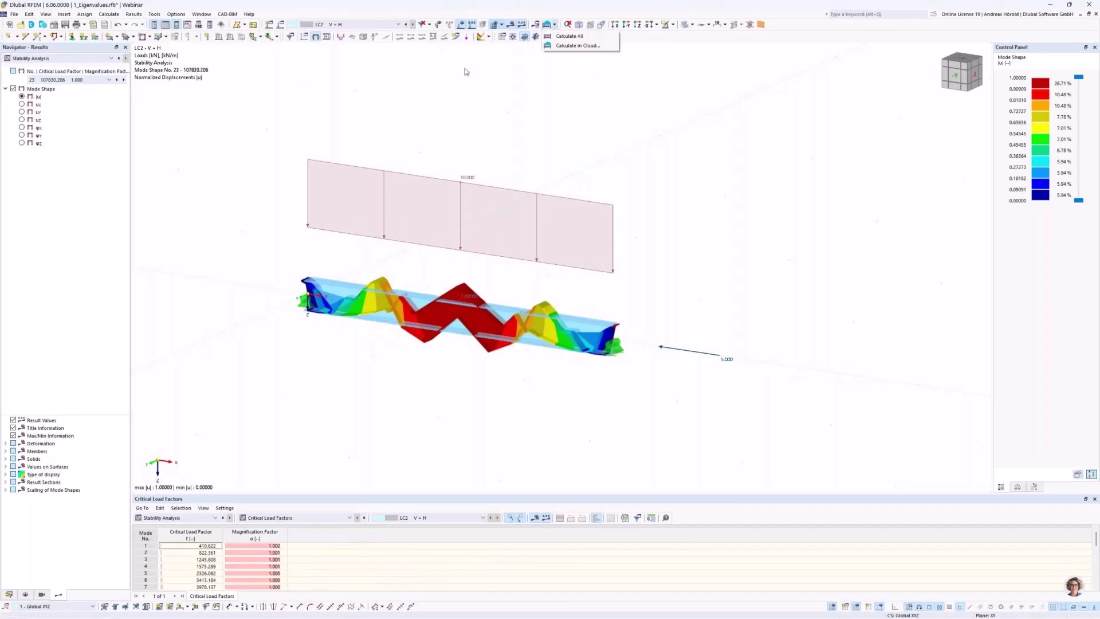
Raise the minimum number of mesh divisions for straight members and recalculate load case LC2 with the refined mesh.
click(501, 26)
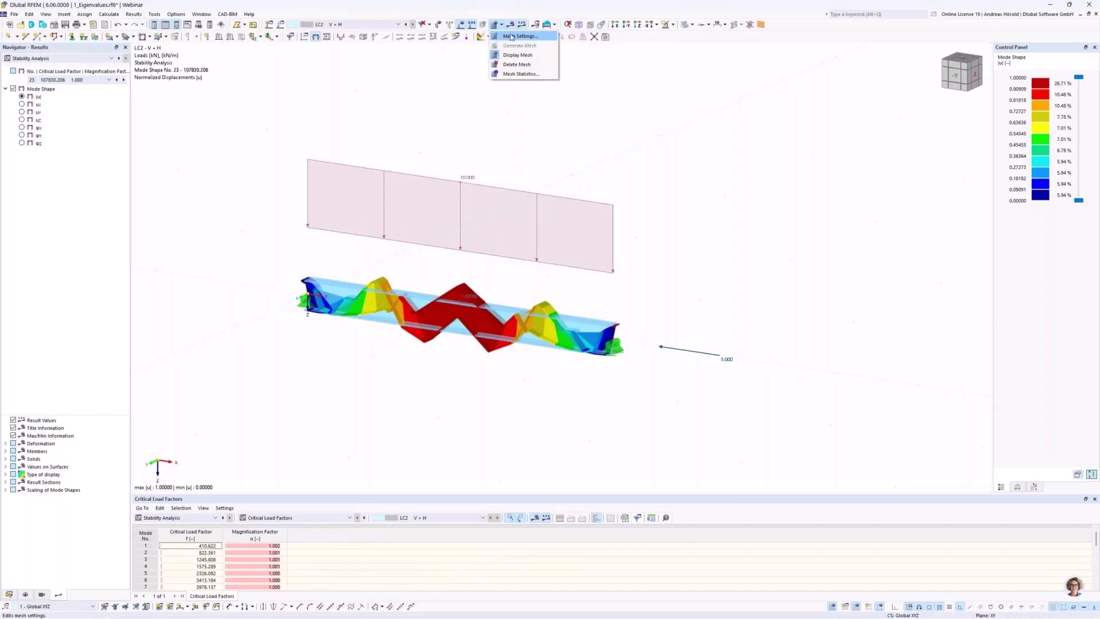
click(519, 35)
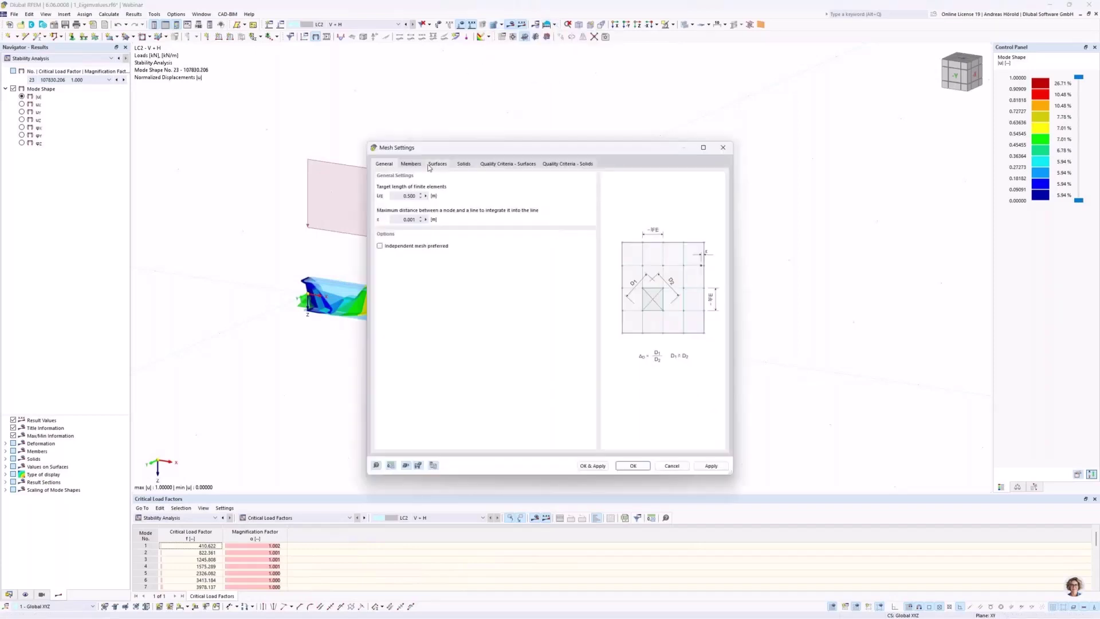
click(411, 164)
click(394, 336)
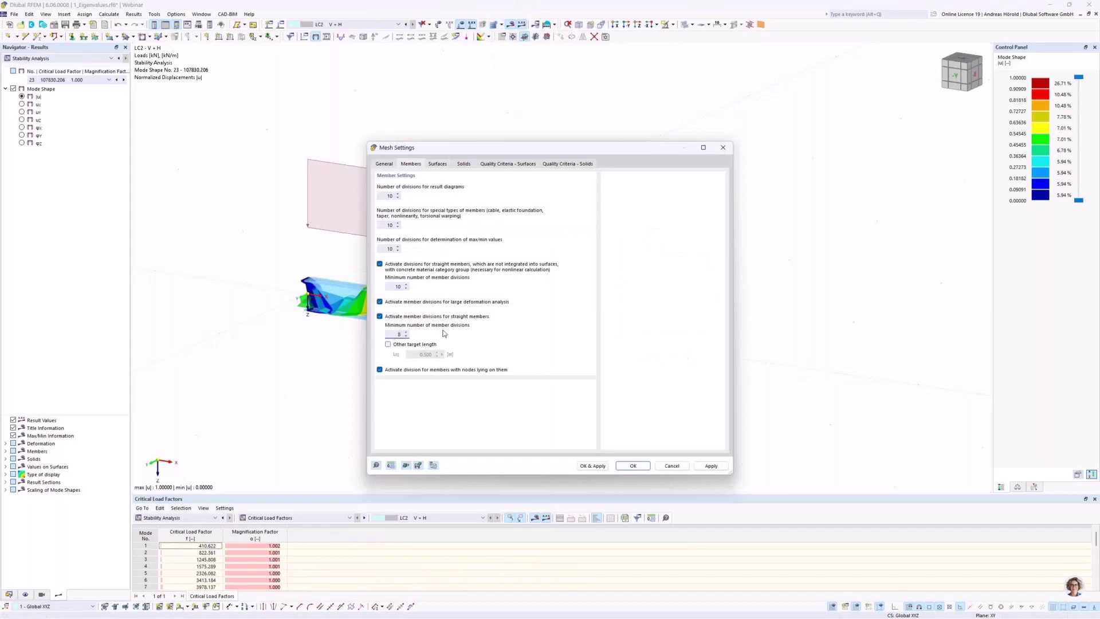
text(1)
click(586, 466)
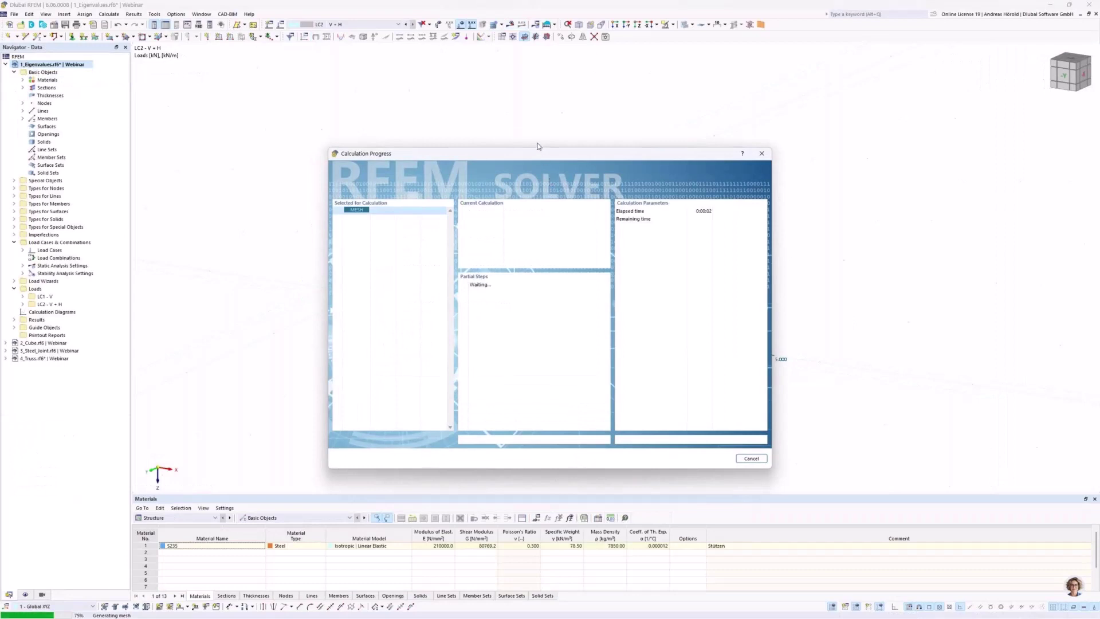
click(510, 25)
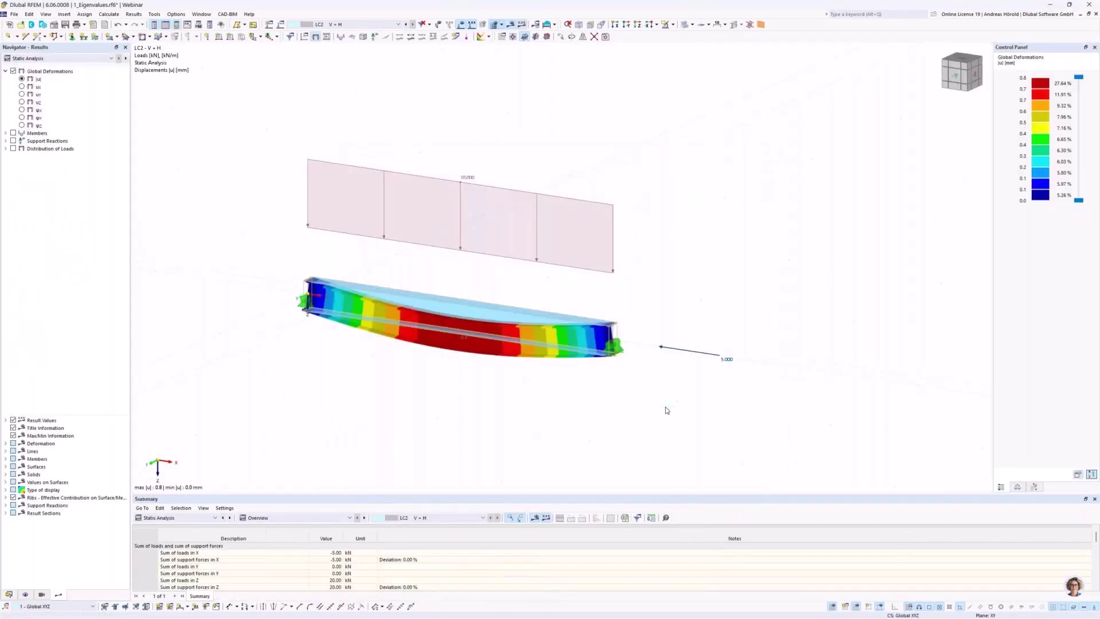
Examine mode shape 14 in the stability analysis results of LC2, and return to the model's data tree.
click(53, 58)
click(51, 73)
scroll(72, 83, down, 13)
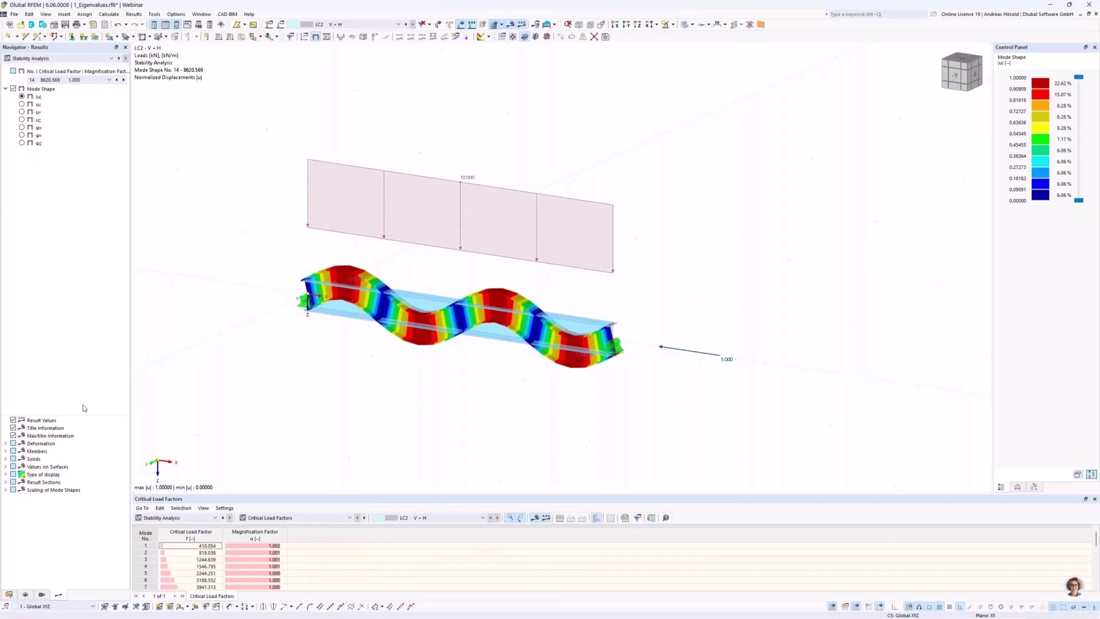
click(8, 595)
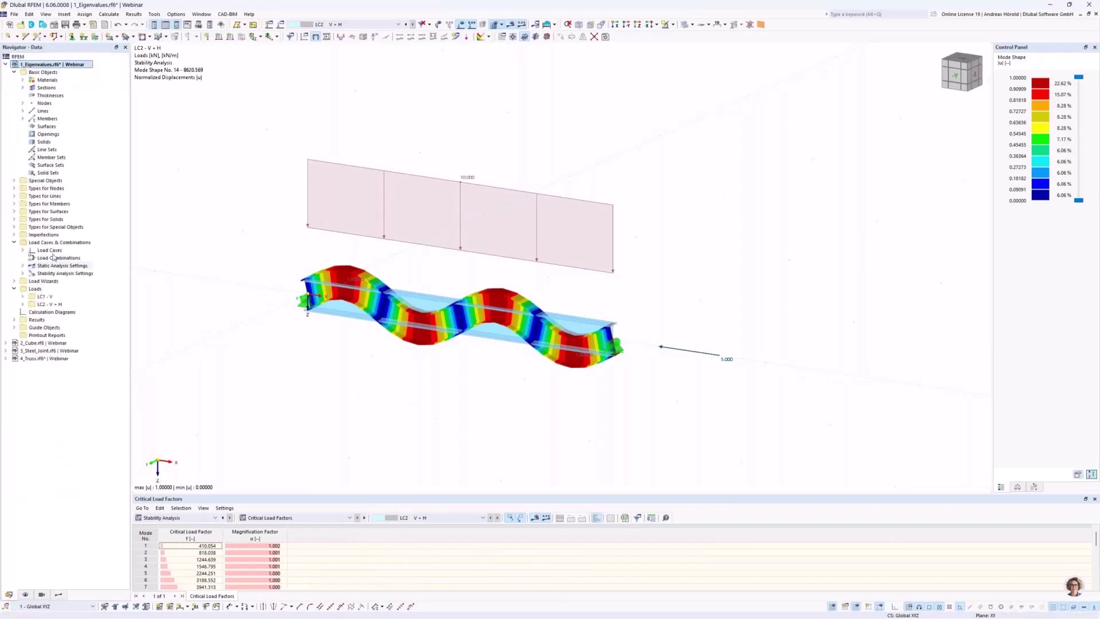
Switch to the 2_Cube model and set an XZ work plane with its origin at the front face's upper-left corner.
click(53, 343)
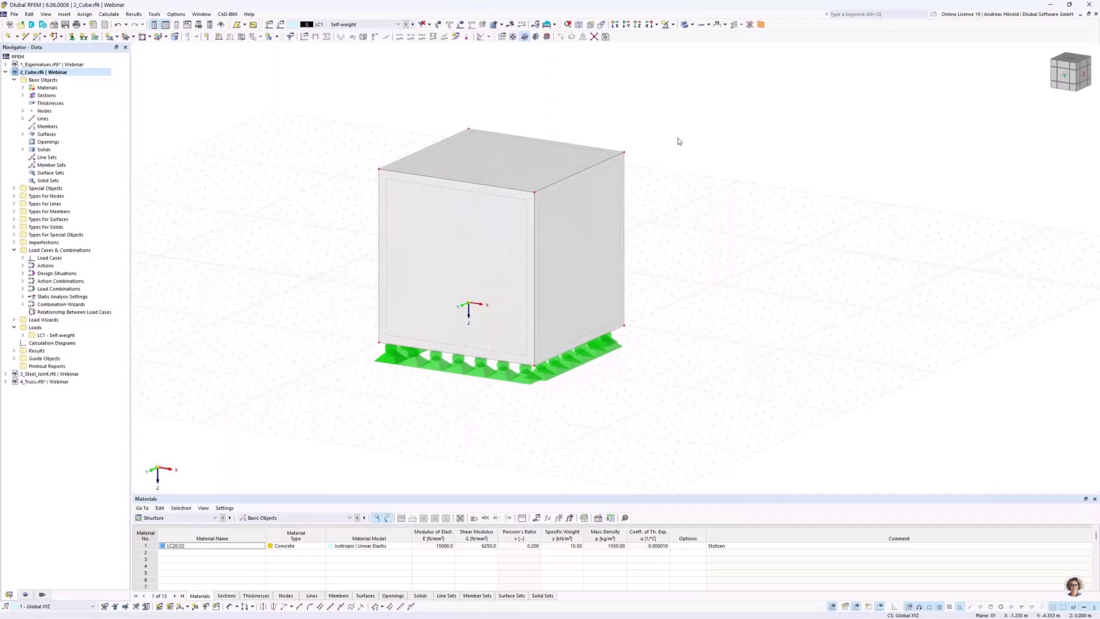
click(547, 37)
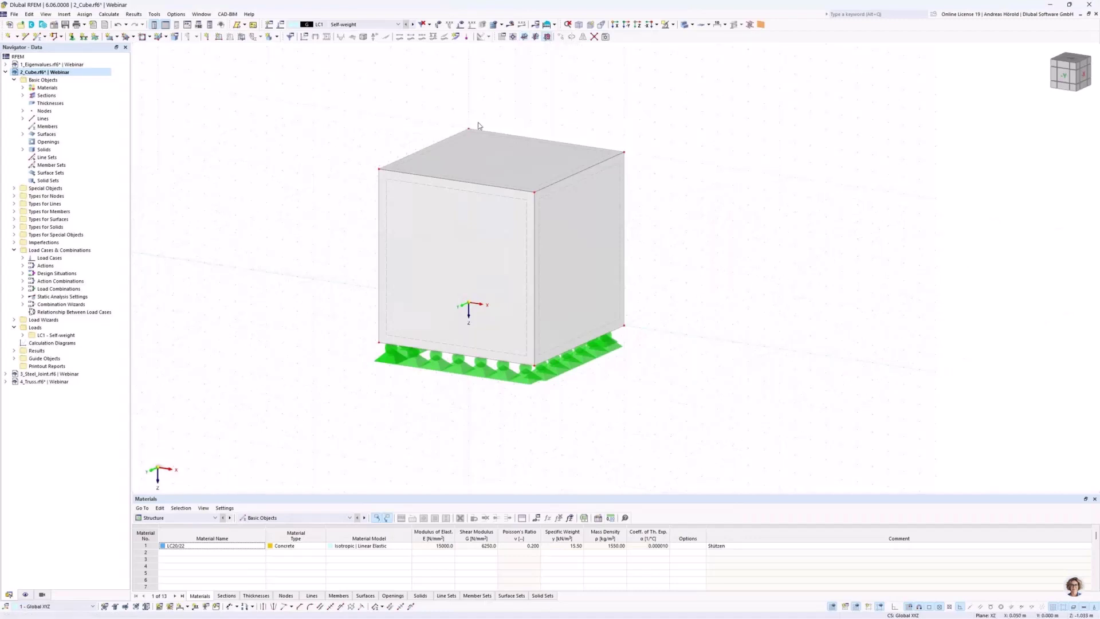
click(513, 37)
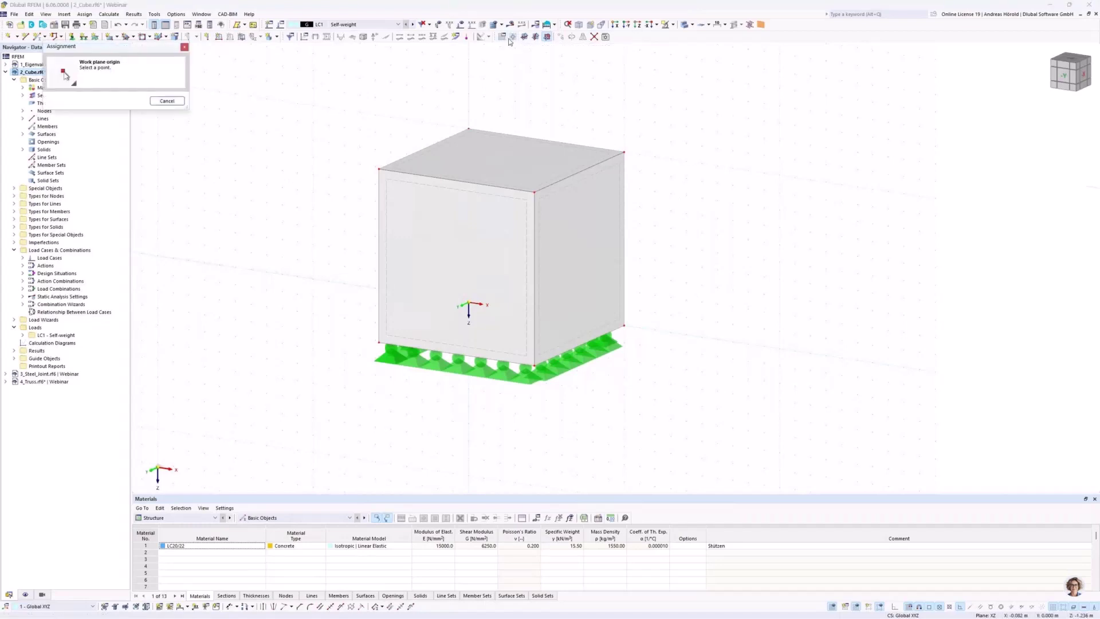
click(378, 169)
ctrl+middle_drag(712, 240, 737, 238)
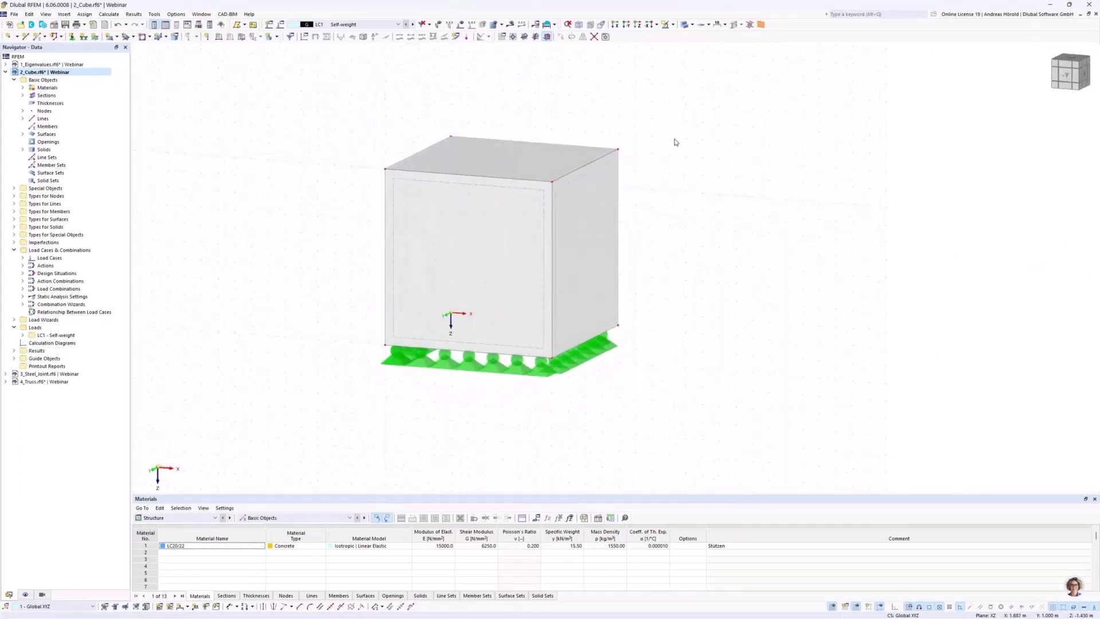
Create a rectangular opening of about 0.2 × 0.2 m in the lower right area of the cube's front face.
click(627, 25)
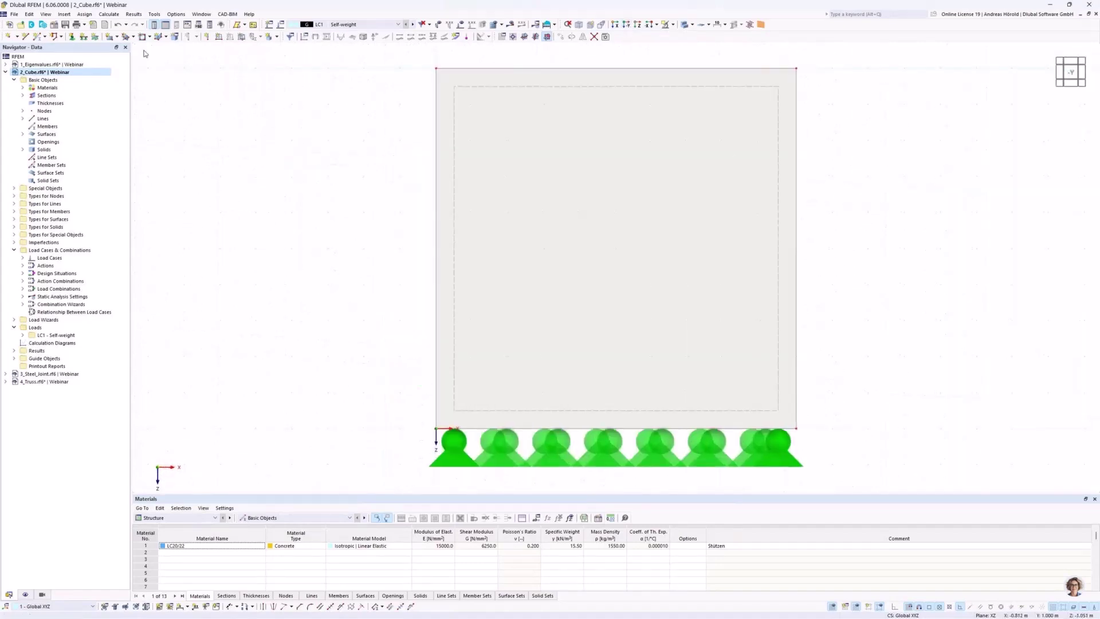
click(149, 37)
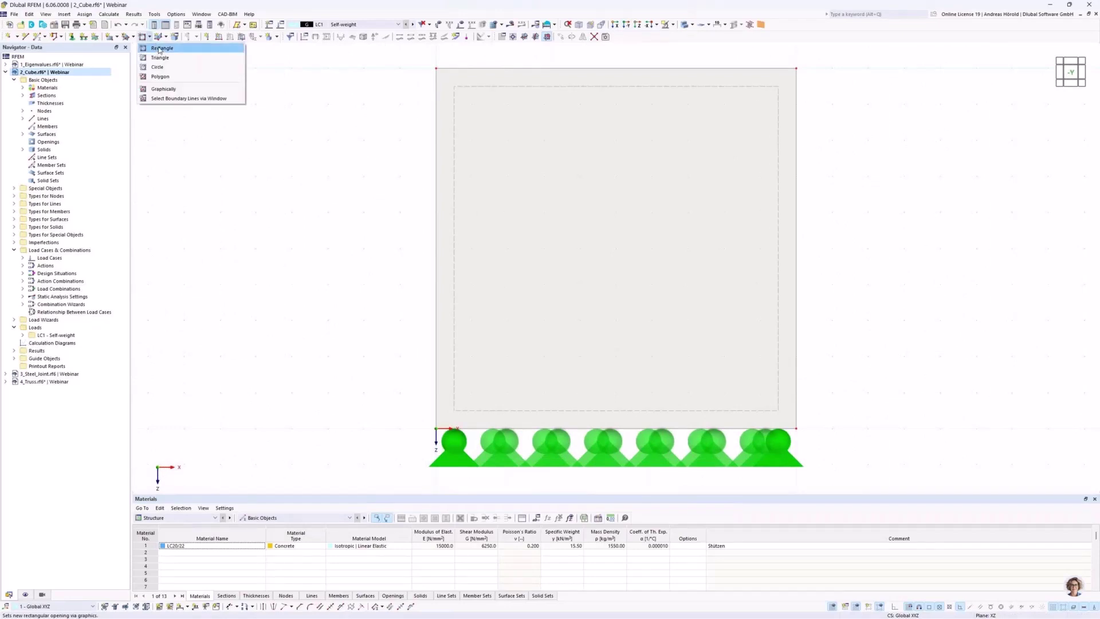
click(160, 49)
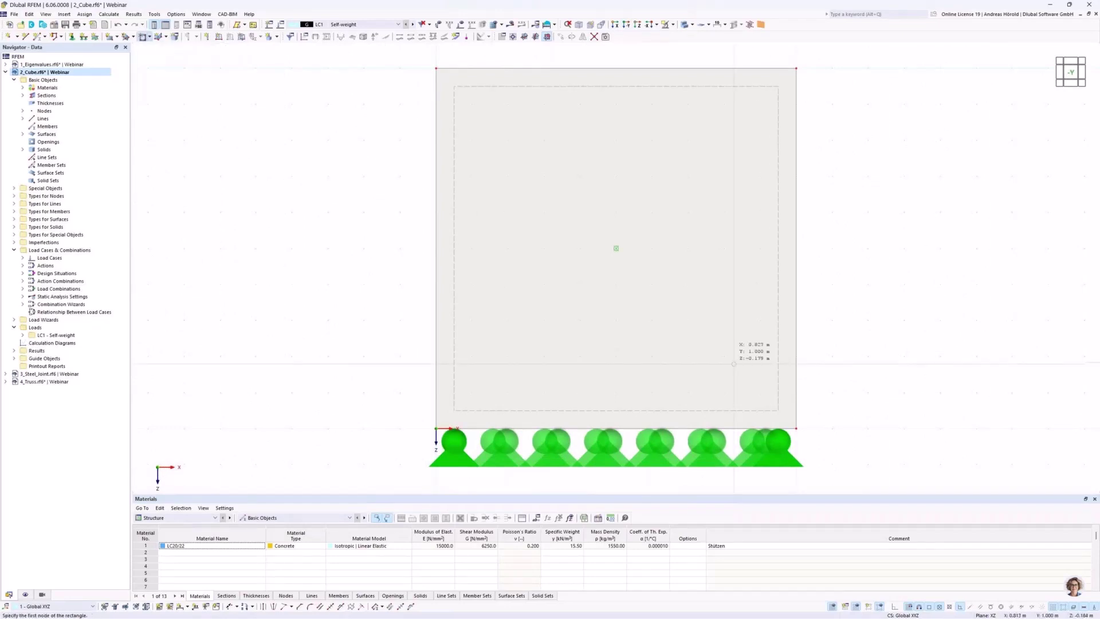
click(724, 356)
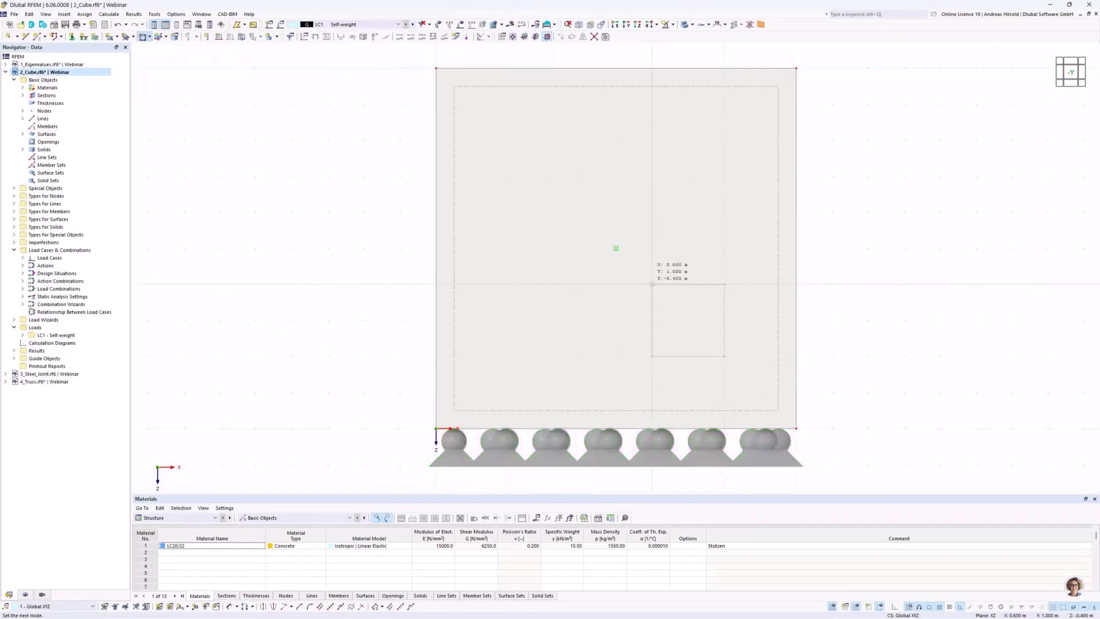
click(652, 284)
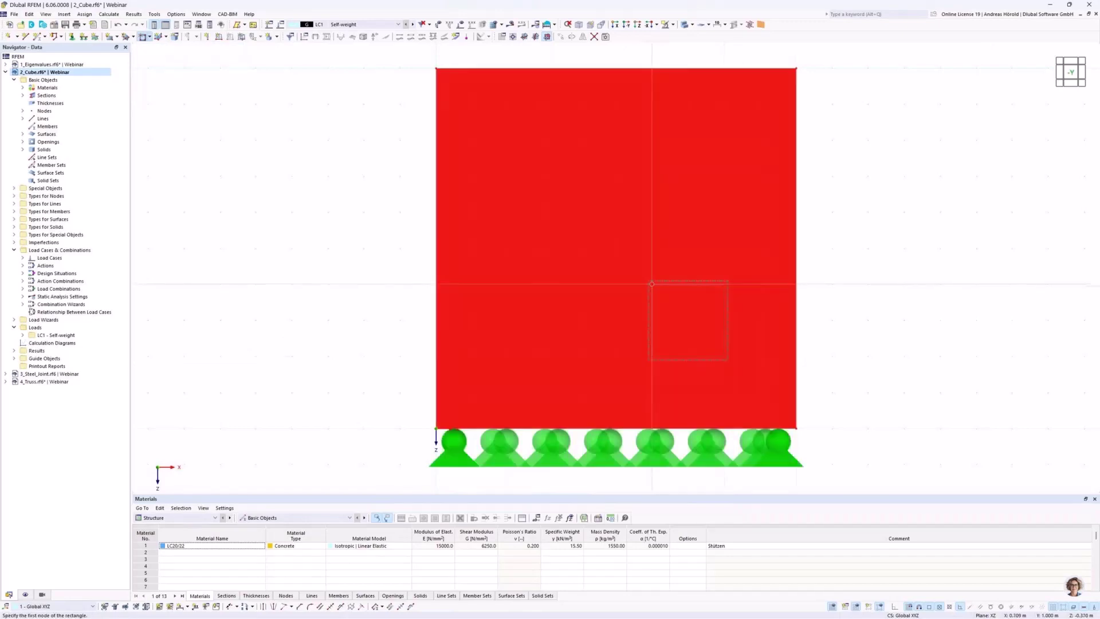
mouse_move(886, 346)
middle_down()
mouse_move(861, 371)
mouse_move(875, 351)
middle_up()
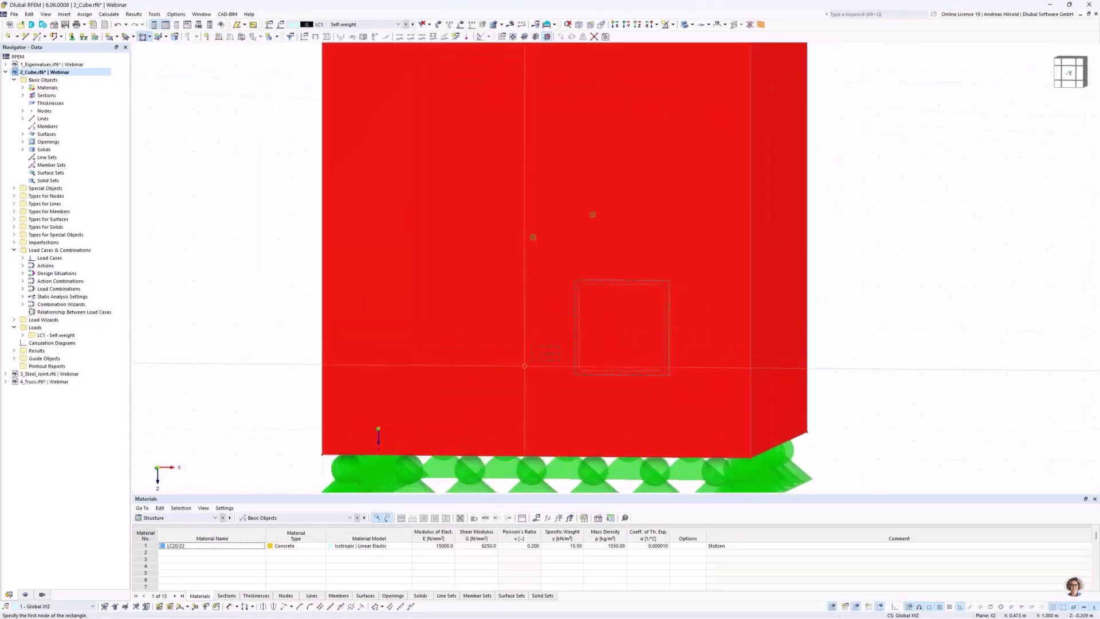
key(Escape)
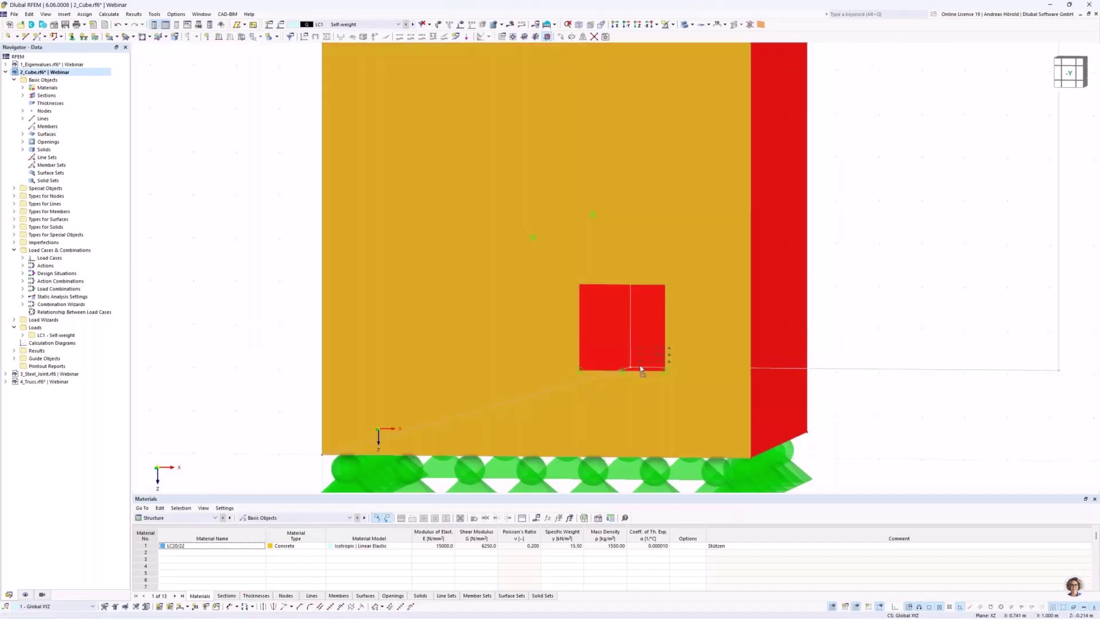
Undo the accidental surface displacement, and toggle the Deactivate Drag & Drop option on and off again.
scroll(708, 364, down, 5)
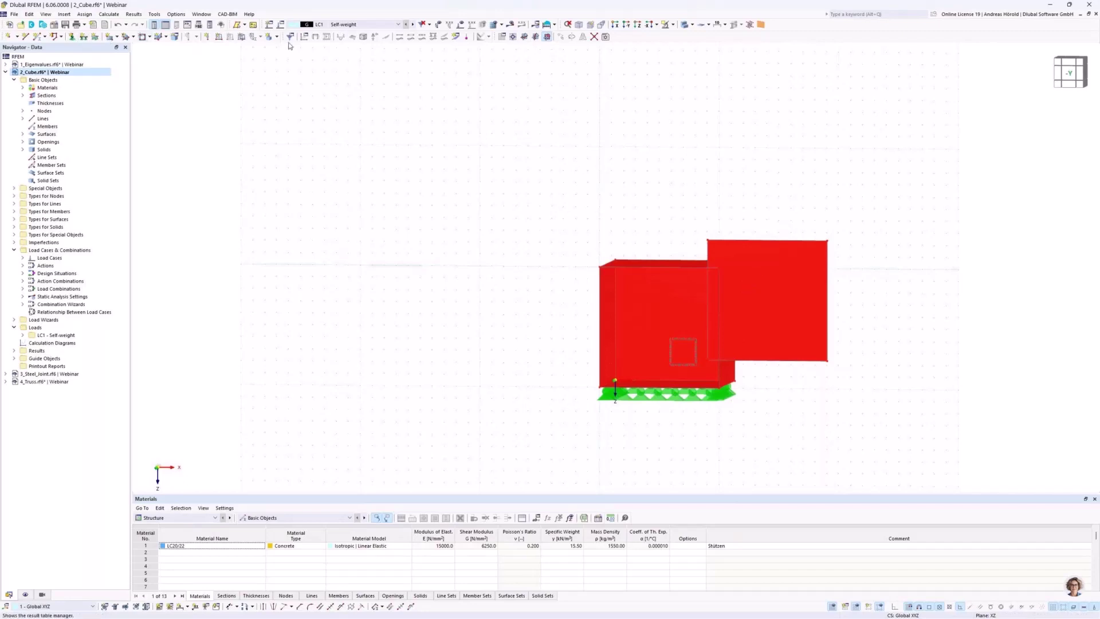
click(117, 25)
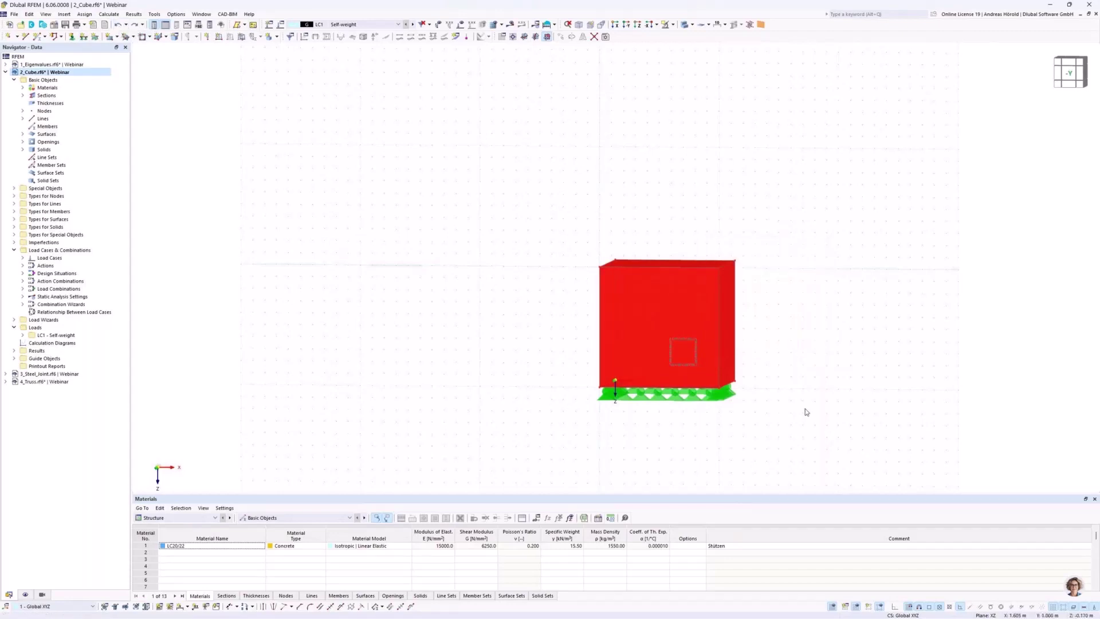
right_click(780, 335)
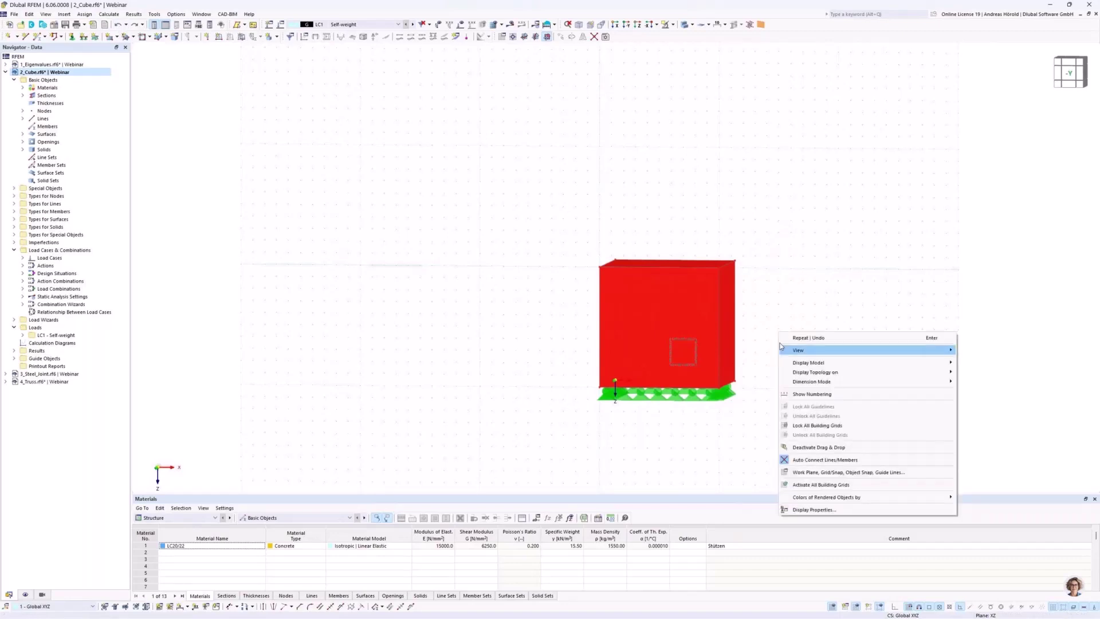
click(784, 449)
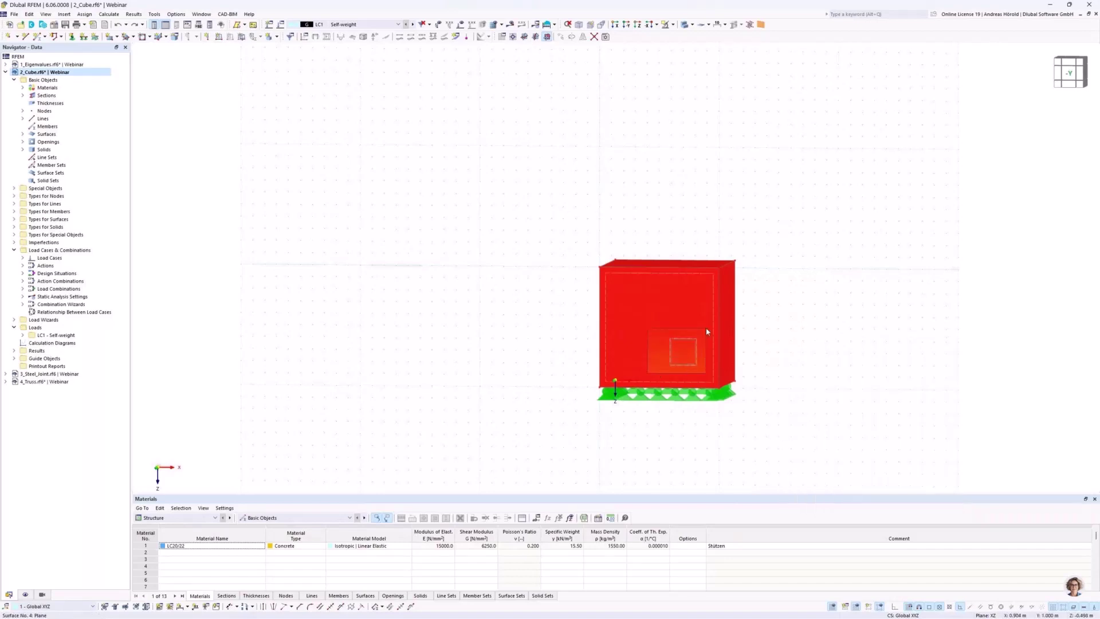
right_click(787, 353)
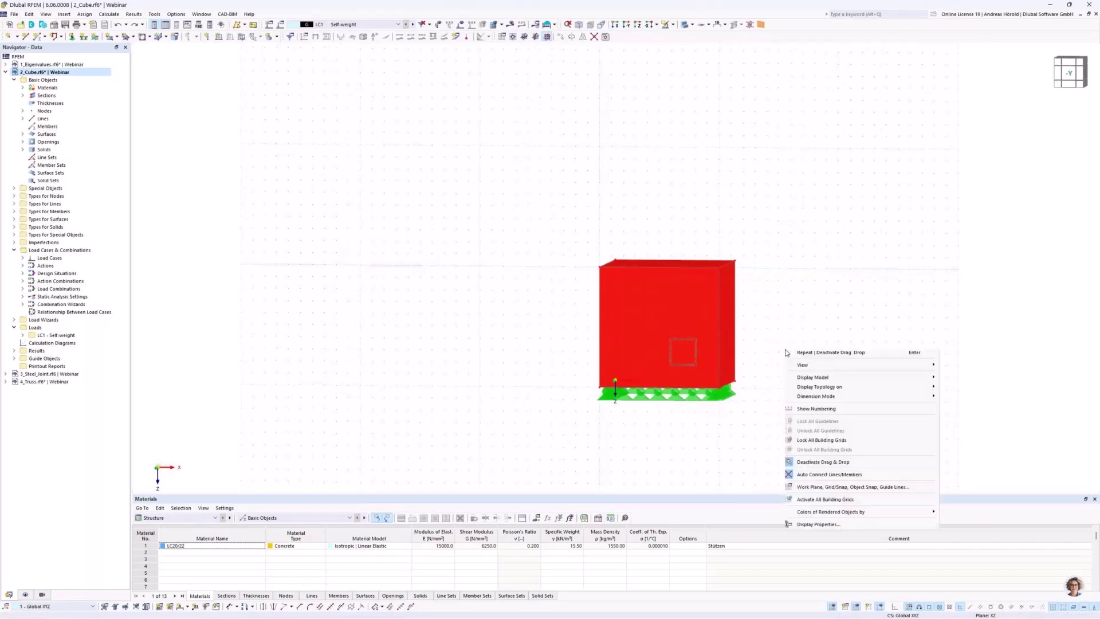
click(790, 465)
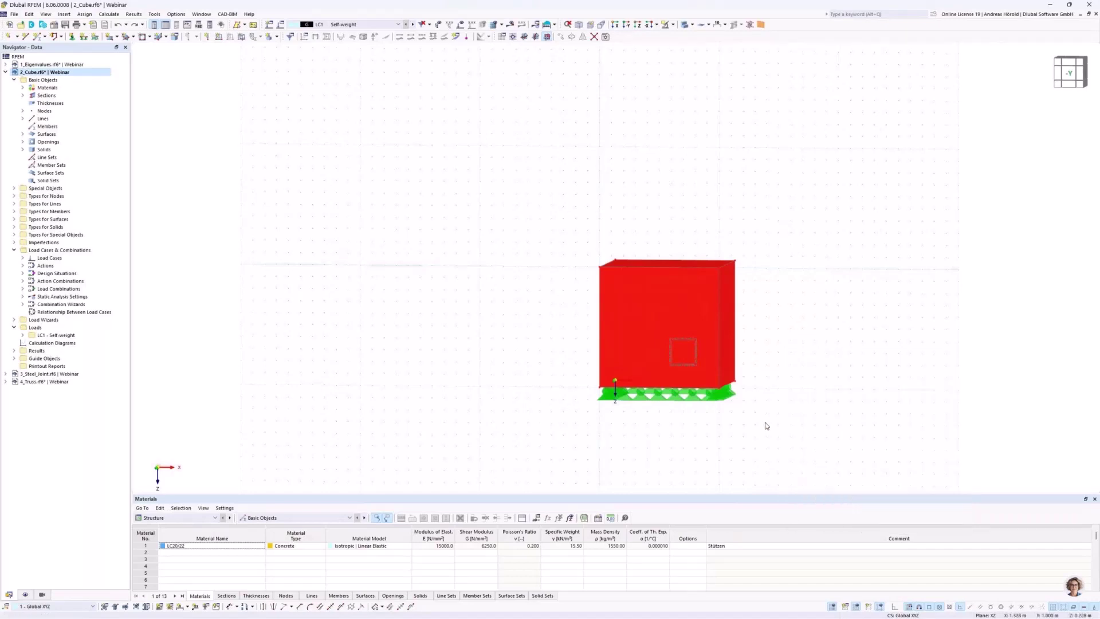
Set up a copy of the rectangular opening with a displacement vector of -1.000 m in Y, picked between the cube's corners.
scroll(729, 378, up, 5)
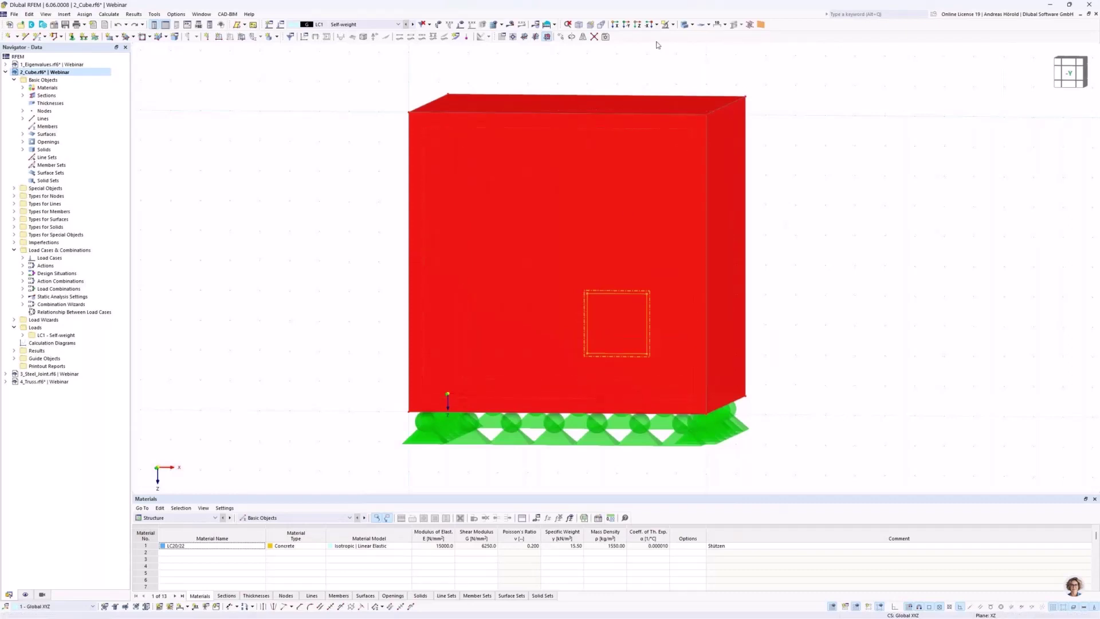
click(562, 36)
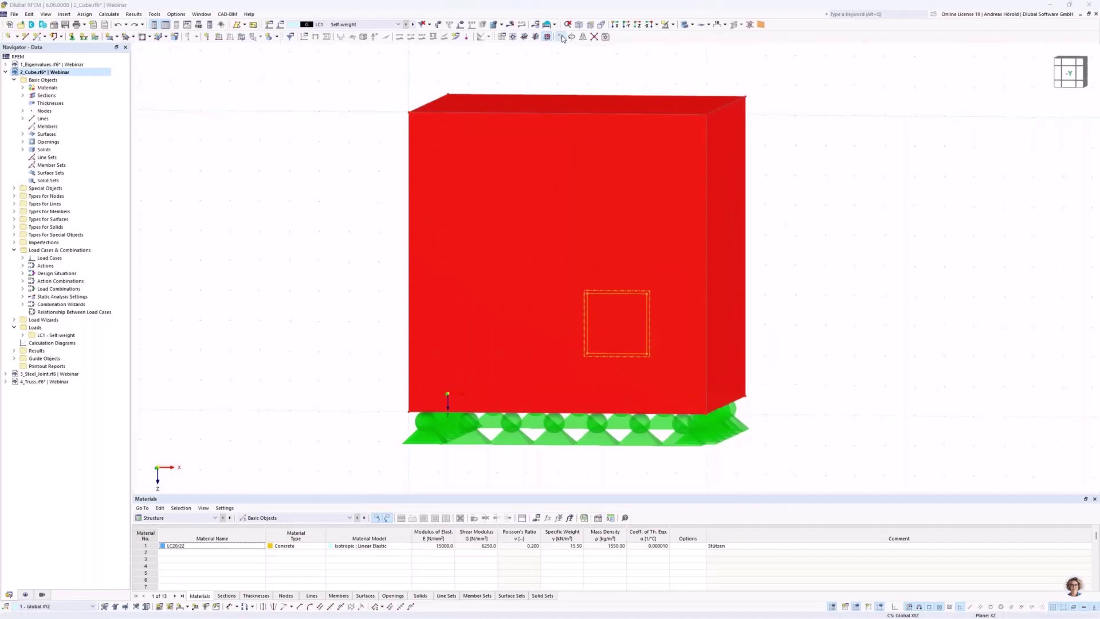
click(424, 237)
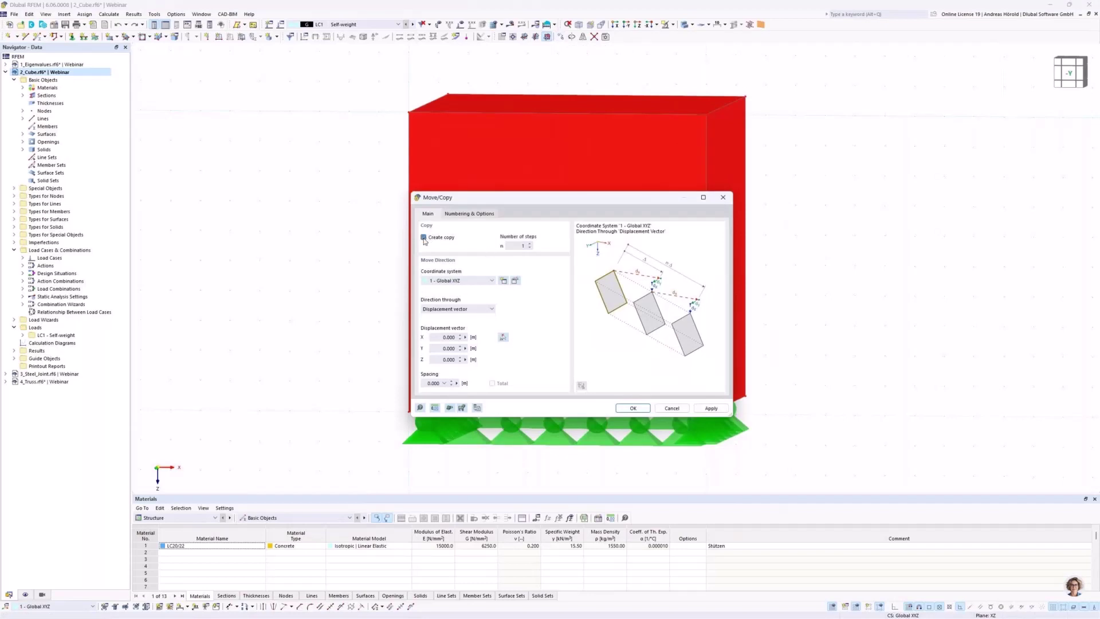
click(504, 338)
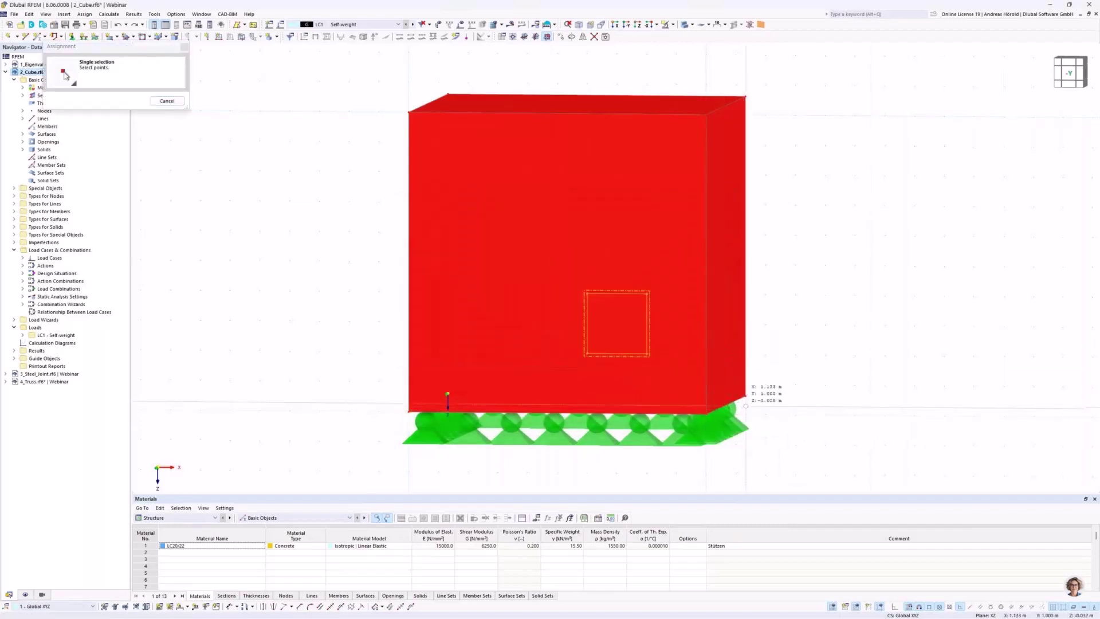
click(745, 395)
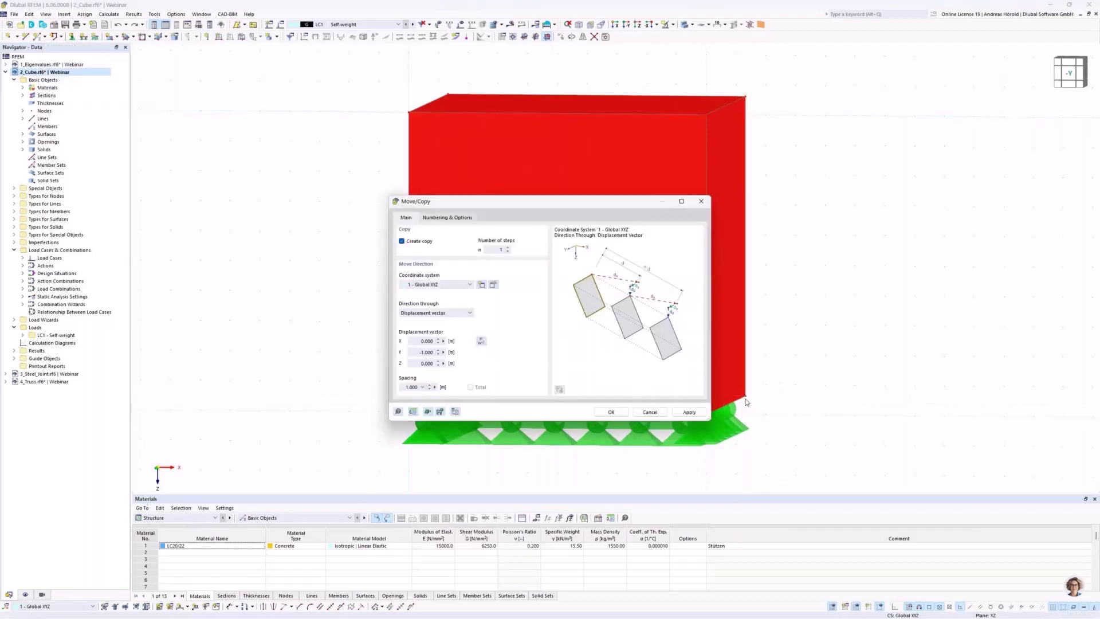
Link the copy's nodes with lines and its lines with surfaces using template surface 5, and create the copy.
click(436, 217)
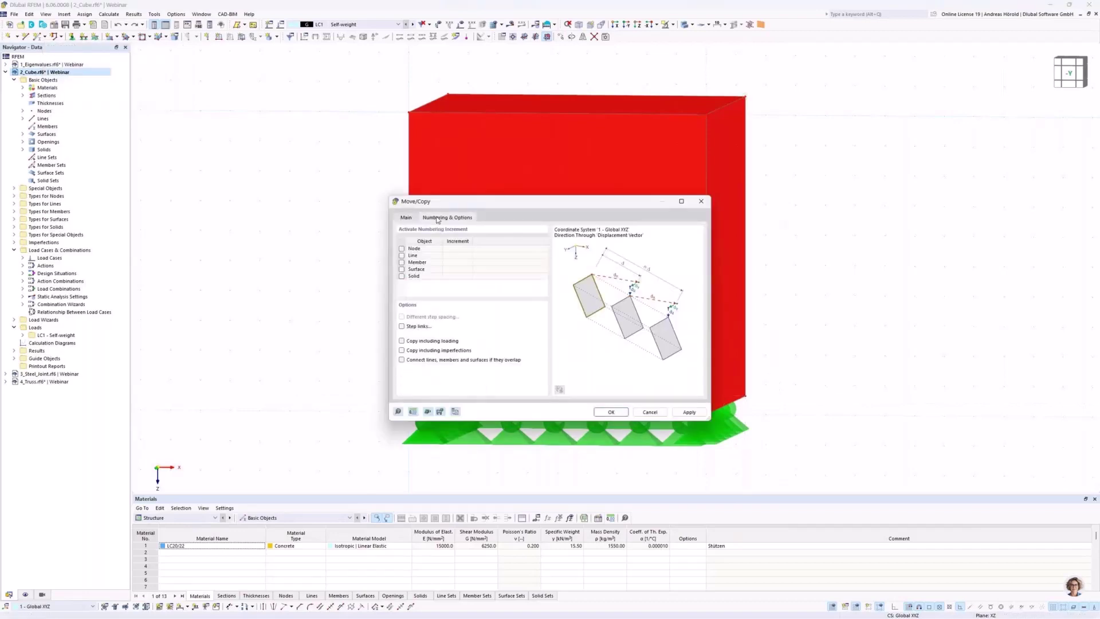
click(402, 326)
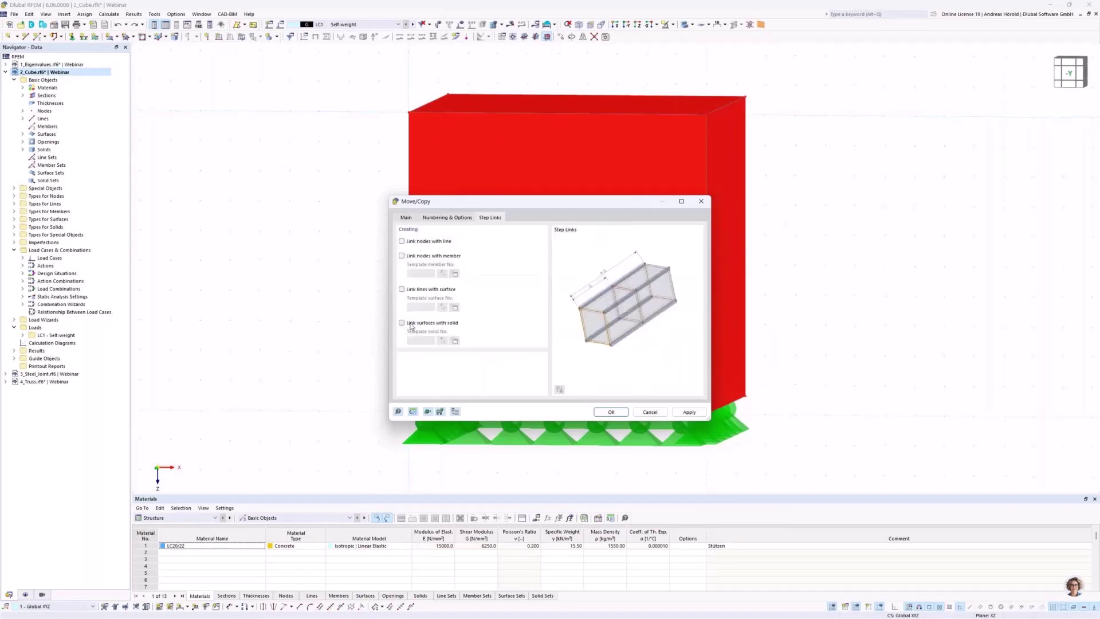
click(401, 241)
click(401, 289)
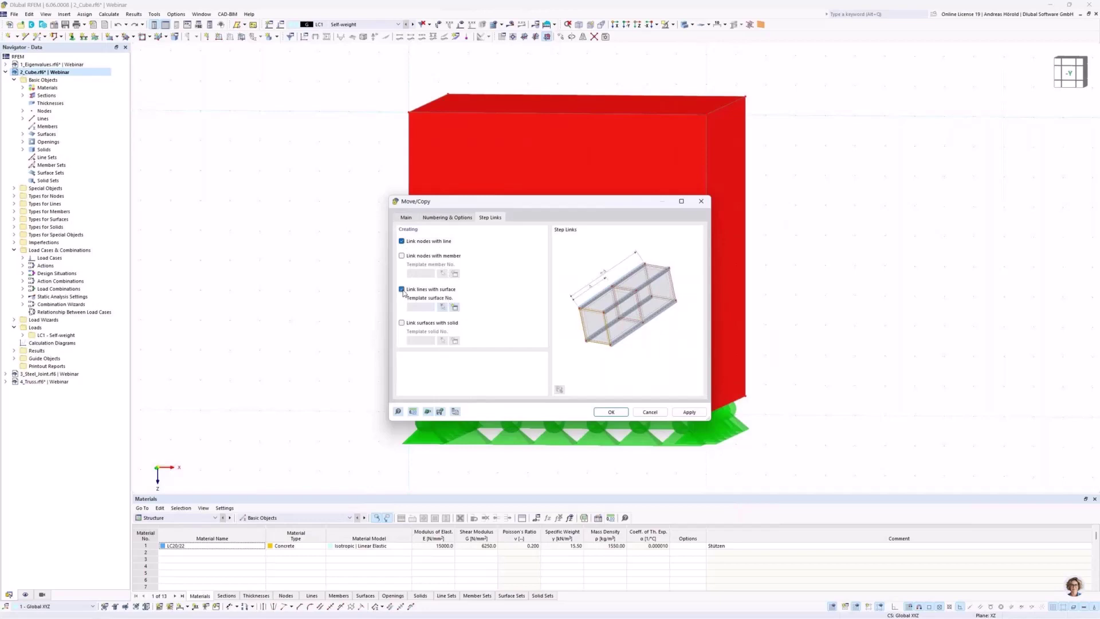
click(442, 308)
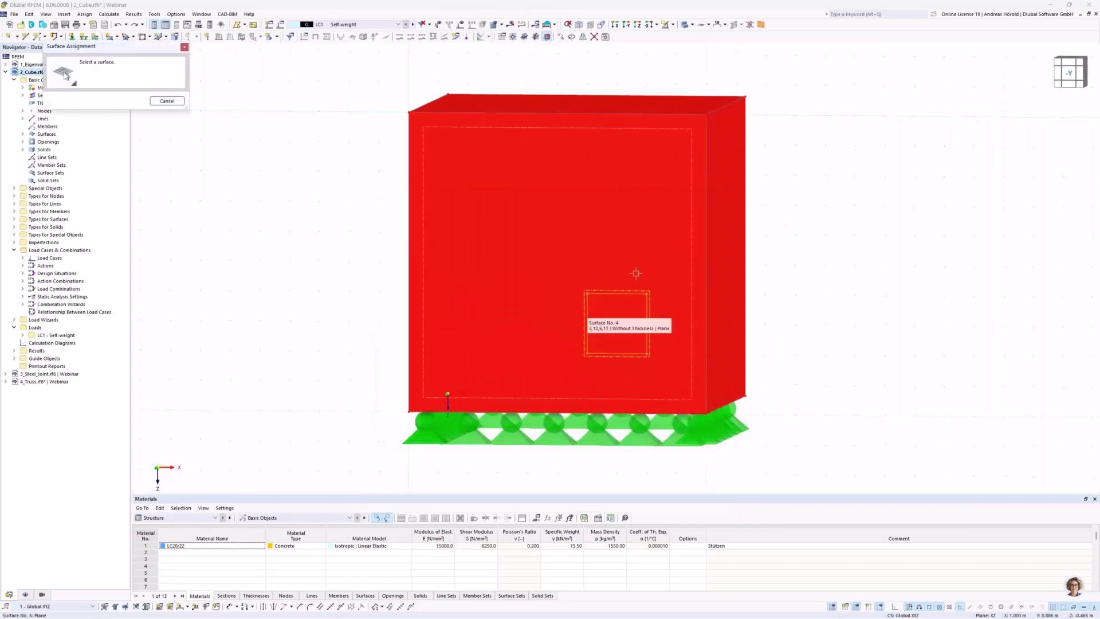
click(729, 268)
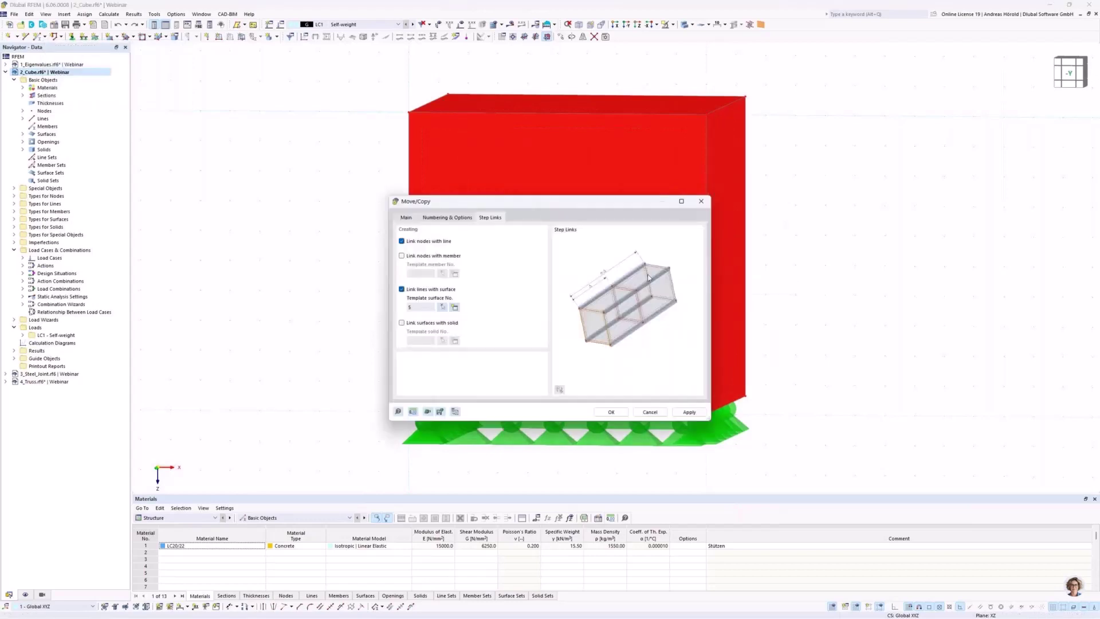
click(610, 412)
Create a circular opening with a radius of about 0.09 m near the upper-left corner of the cube's front face.
mouse_move(914, 336)
ctrl+middle_down()
mouse_move(899, 346)
mouse_move(918, 326)
mouse_move(930, 336)
ctrl+middle_up()
click(626, 25)
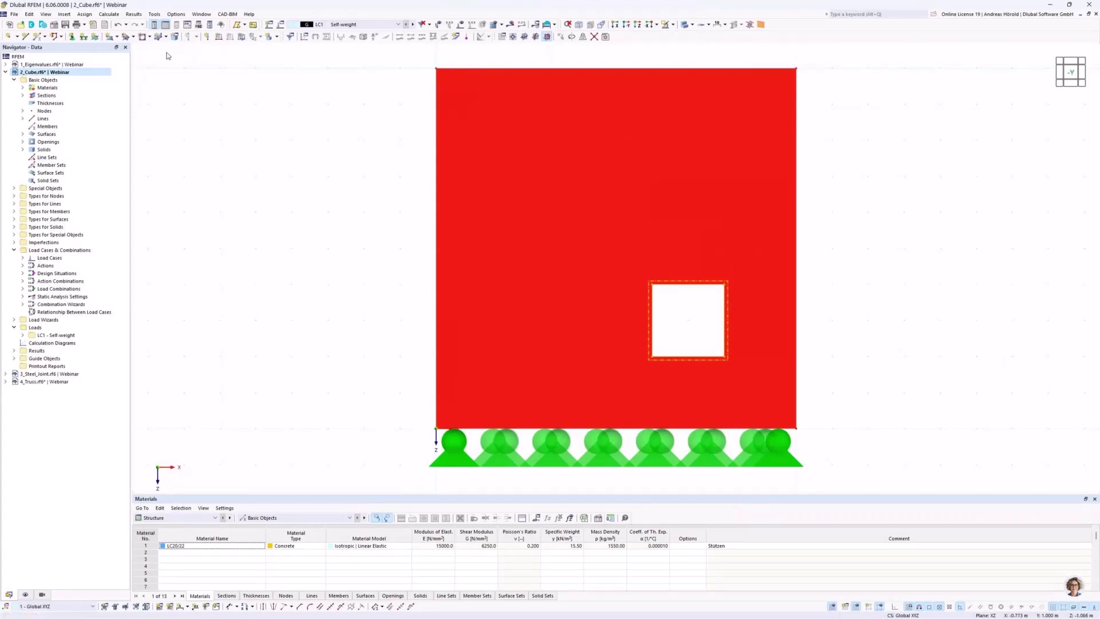
click(150, 38)
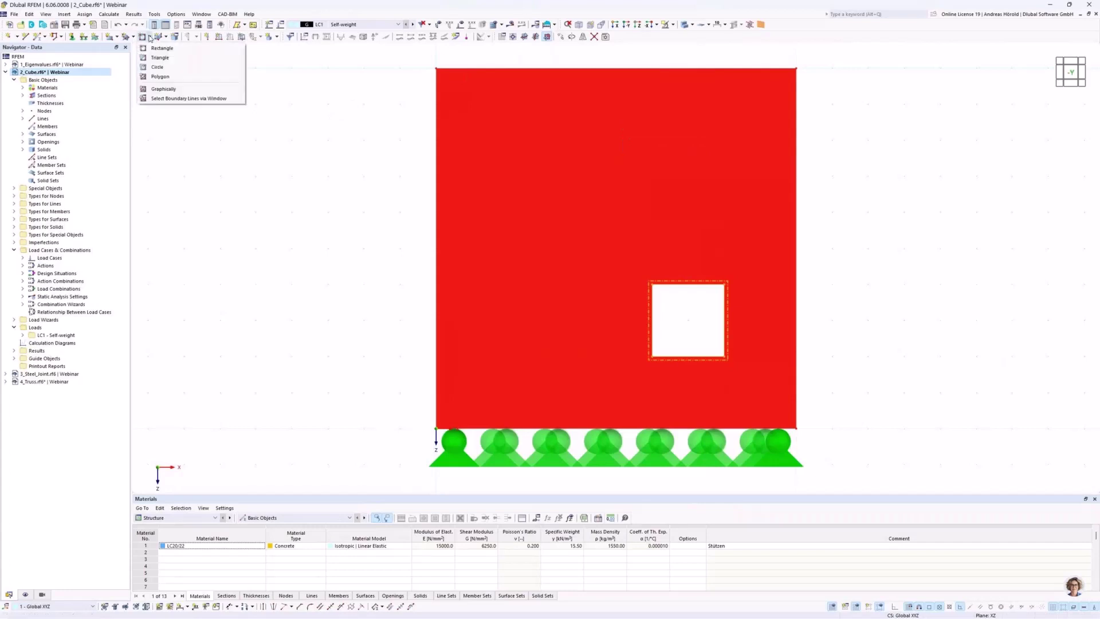
click(152, 68)
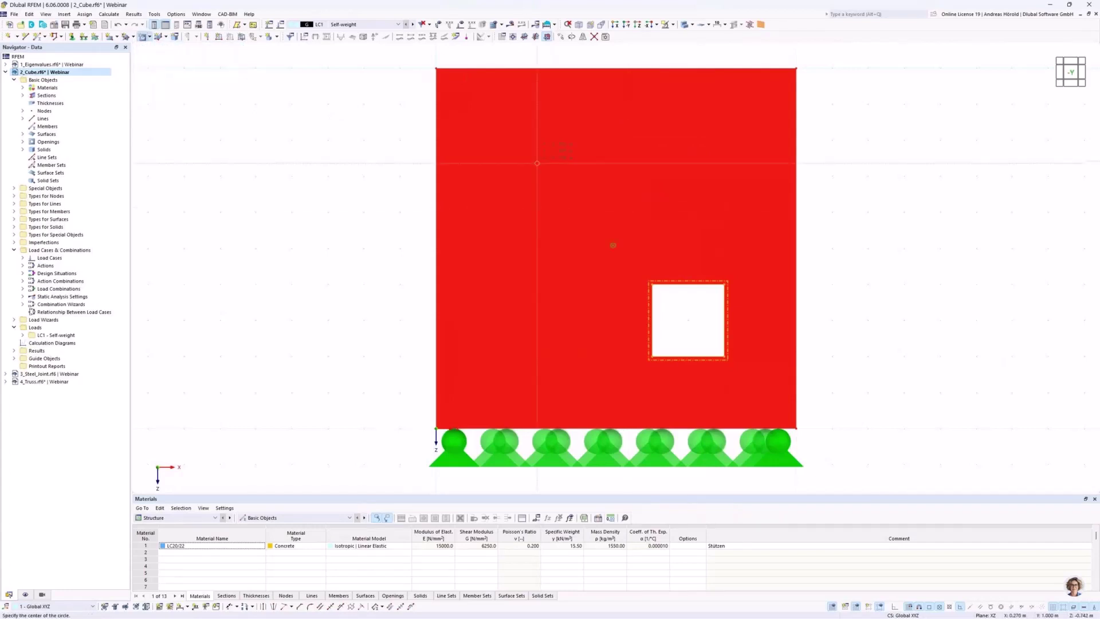
scroll(520, 161, up, 1)
scroll(595, 175, down, 3)
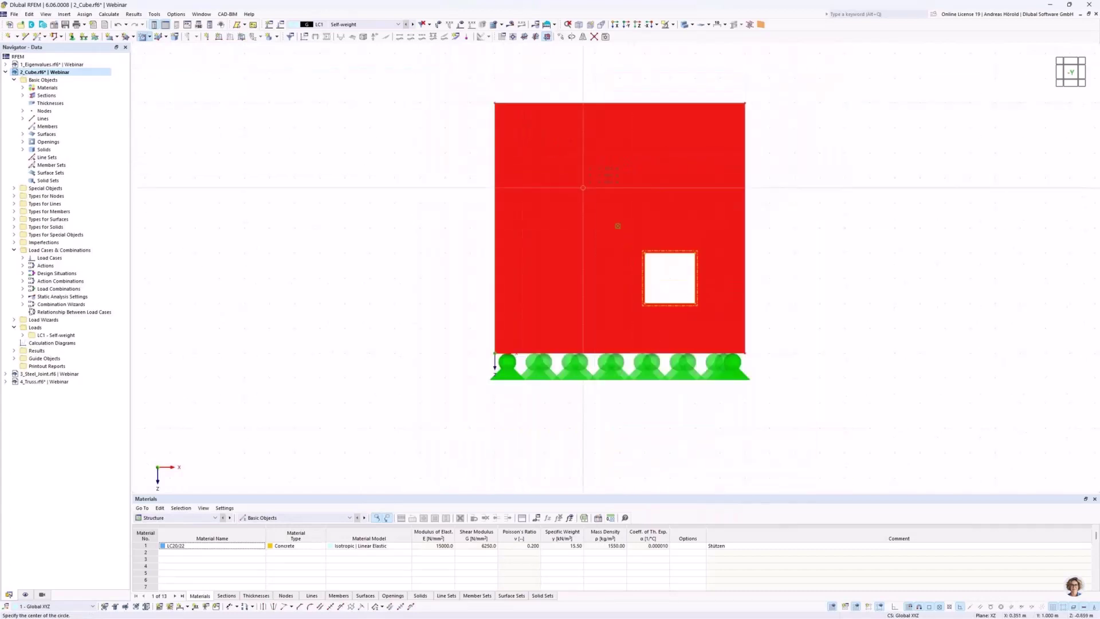
click(544, 153)
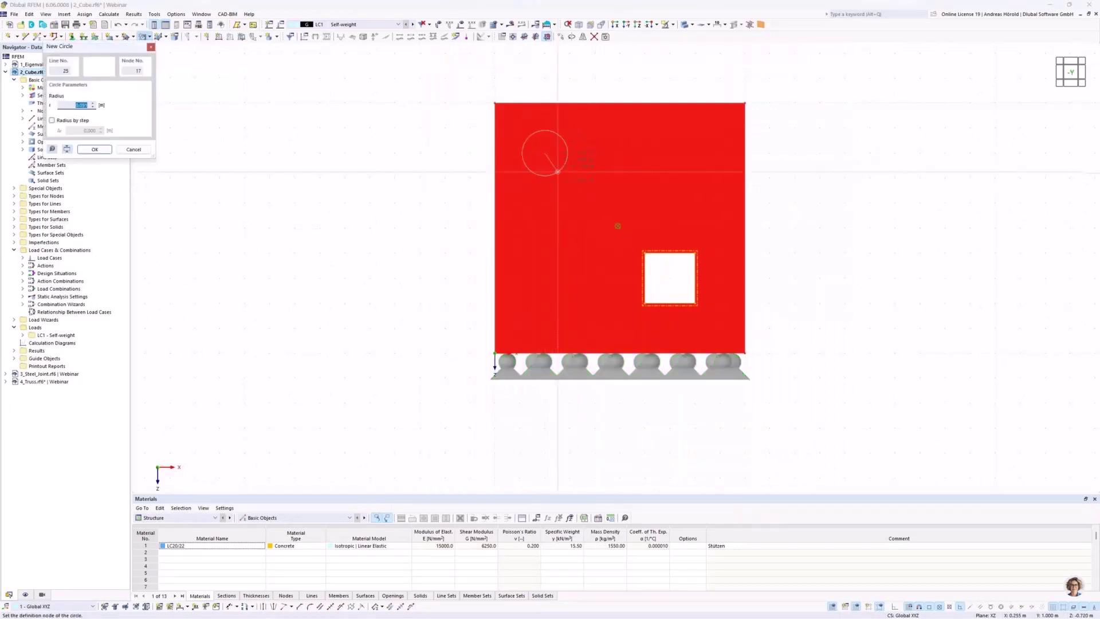
click(559, 171)
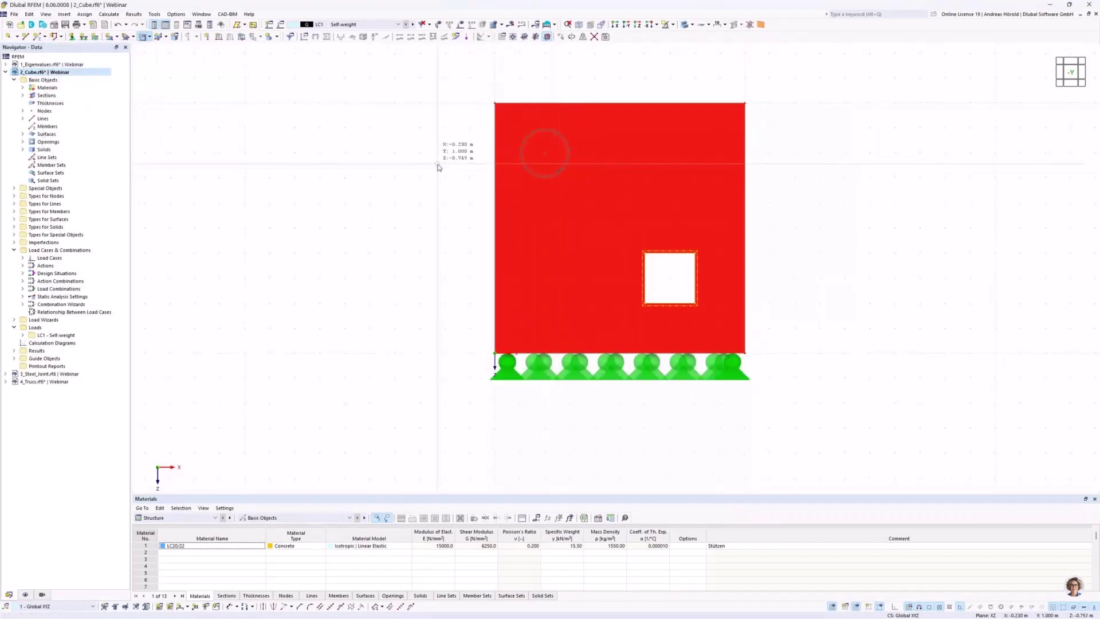
middle_drag(440, 170, 422, 247)
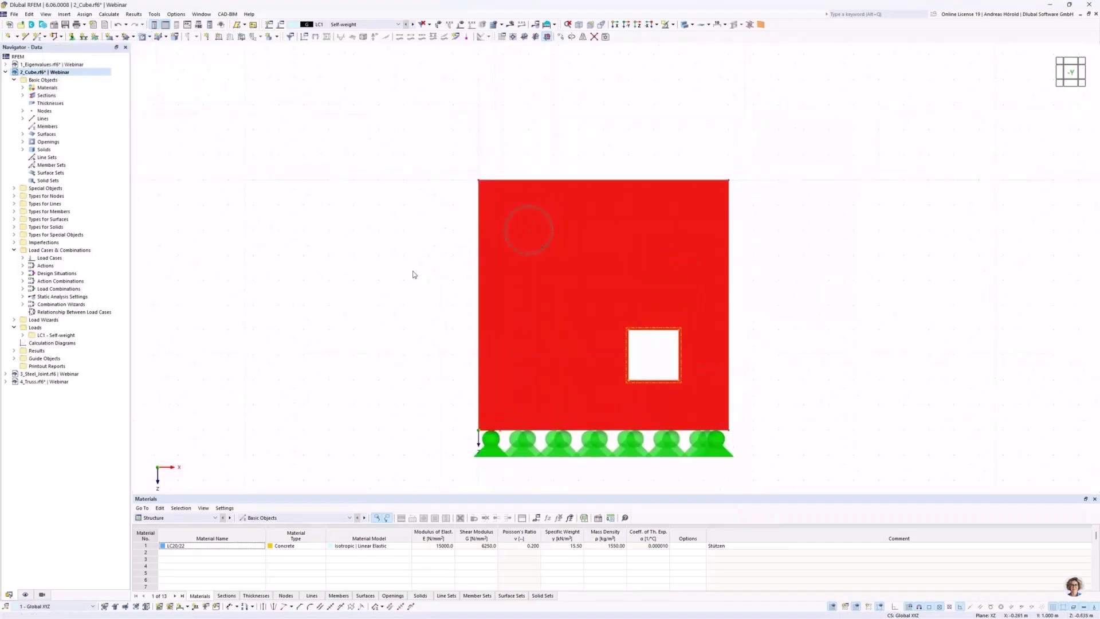
scroll(444, 257, up, 1)
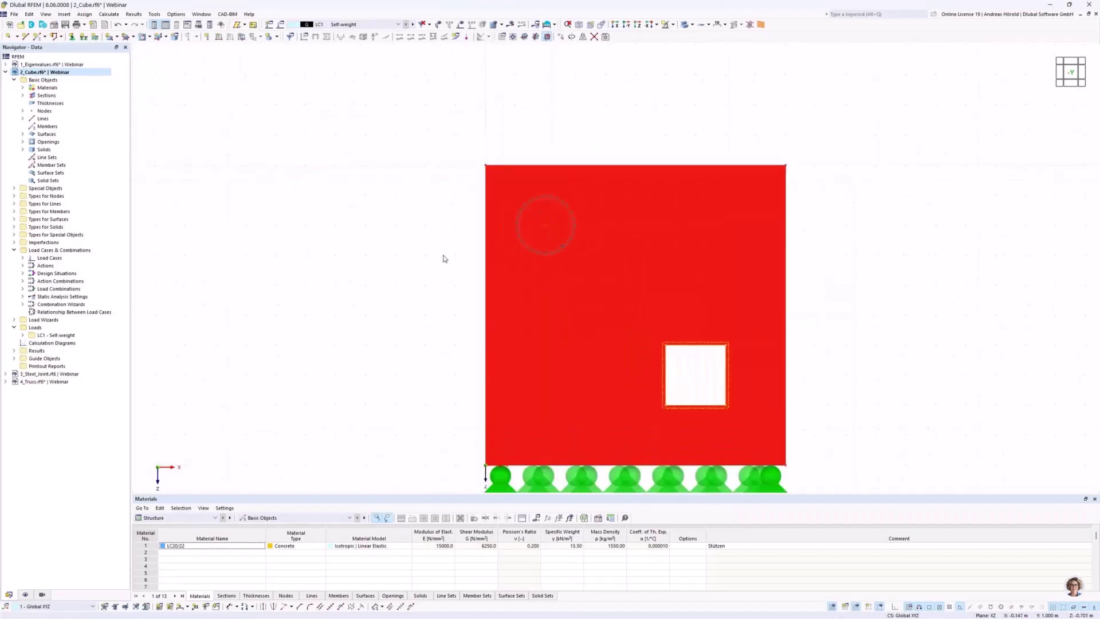
Copy the circular opening by -0.8 m in Y, linking nodes with lines and lines with surfaces using template surface 5.
middle_drag(444, 257, 370, 257)
drag(368, 275, 527, 187)
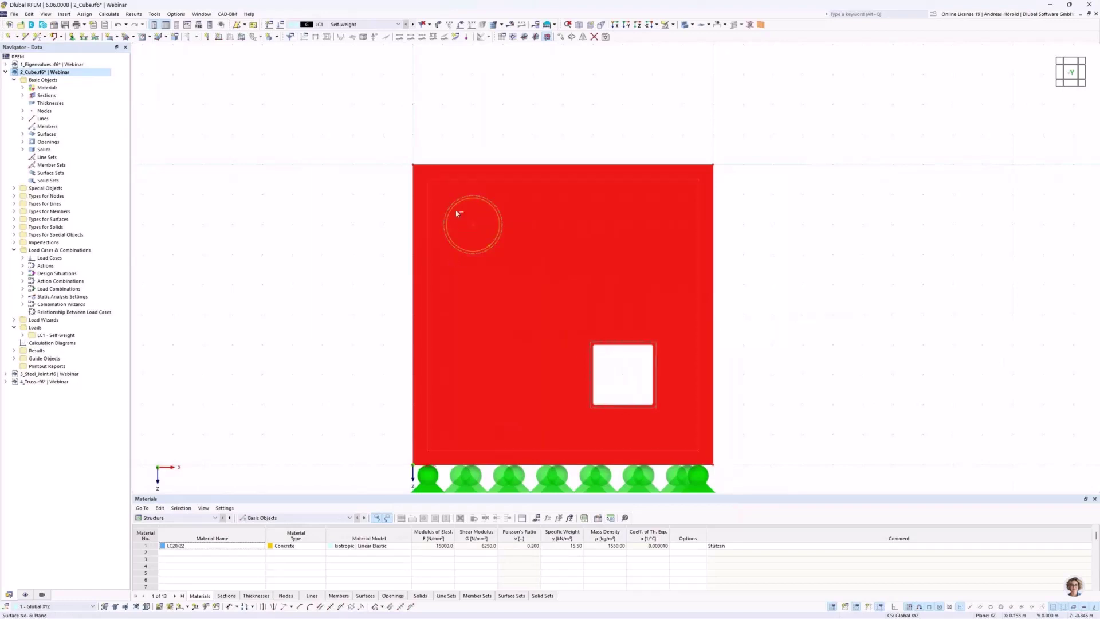
scroll(491, 209, up, 2)
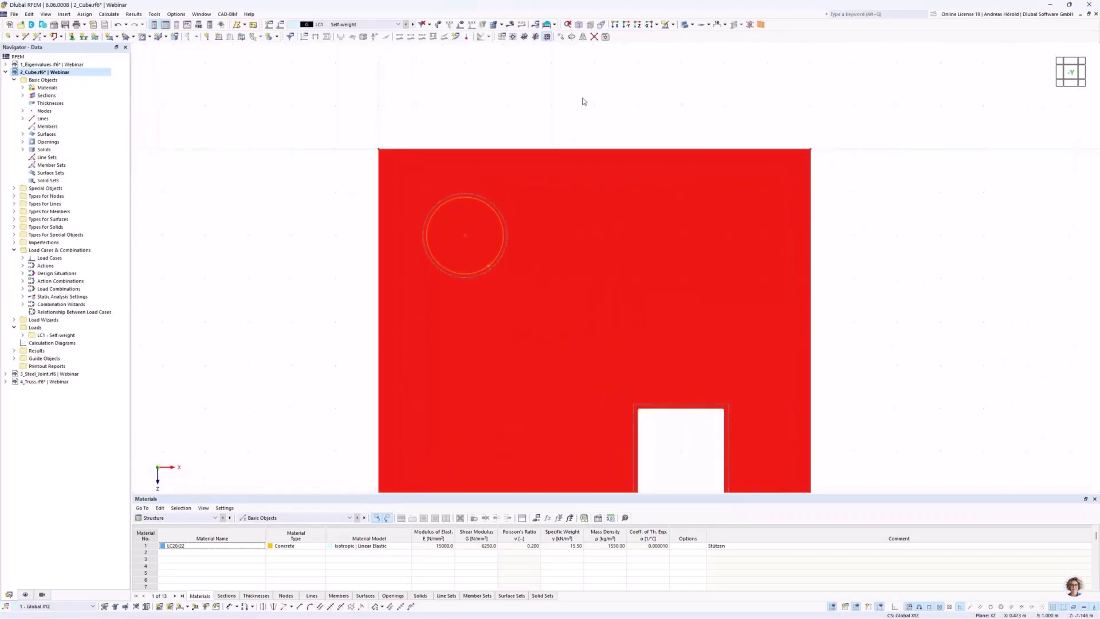
click(561, 36)
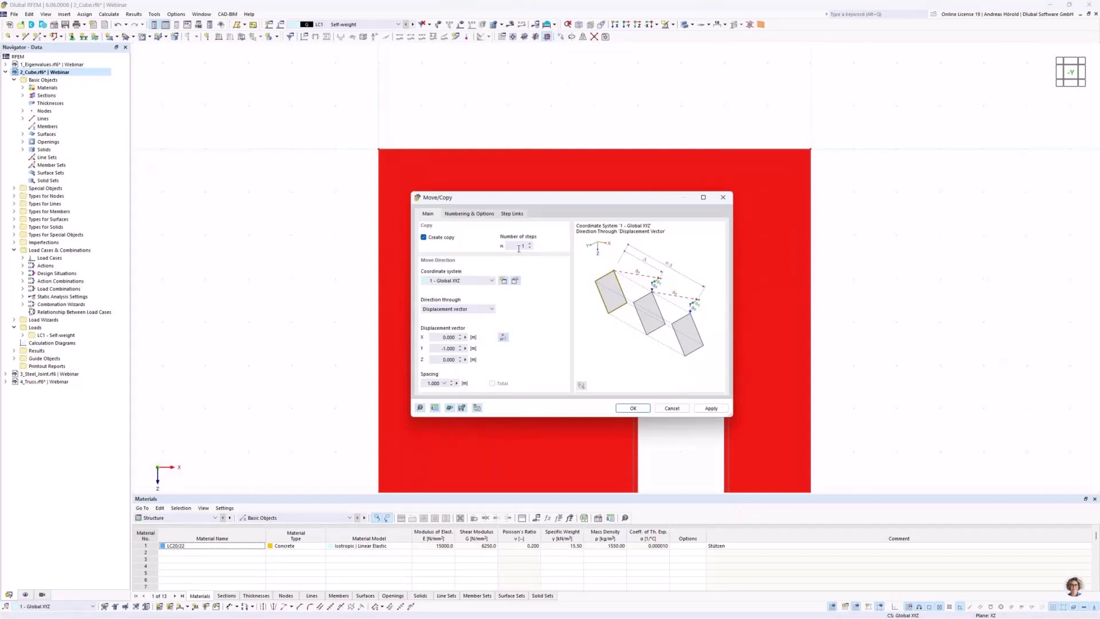
double_click(445, 349)
text(0.8)
click(465, 214)
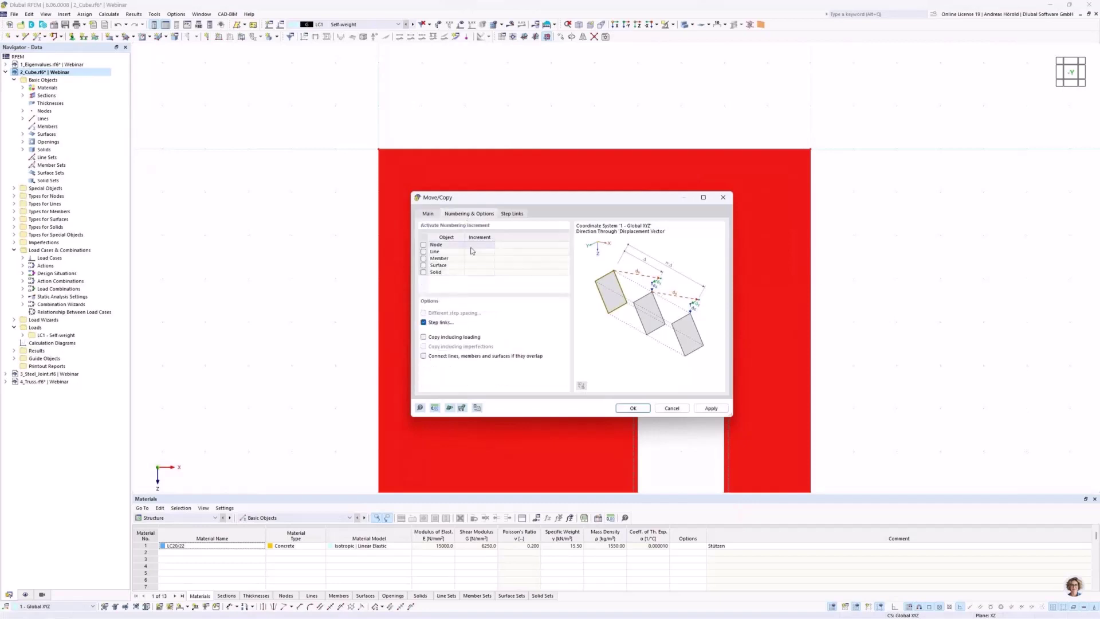
click(509, 215)
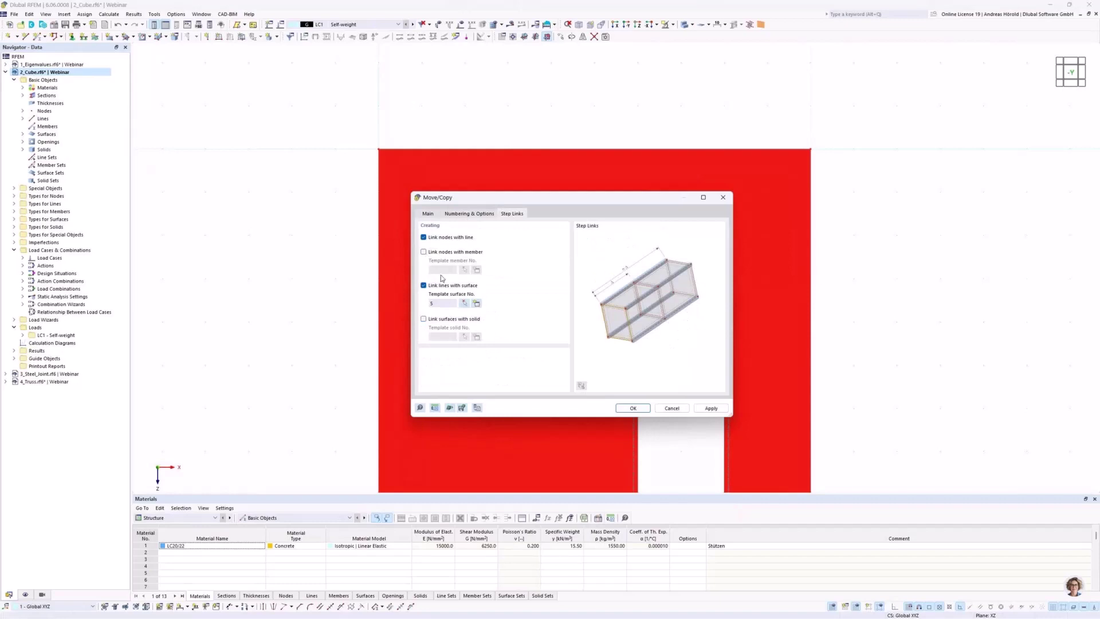
click(626, 409)
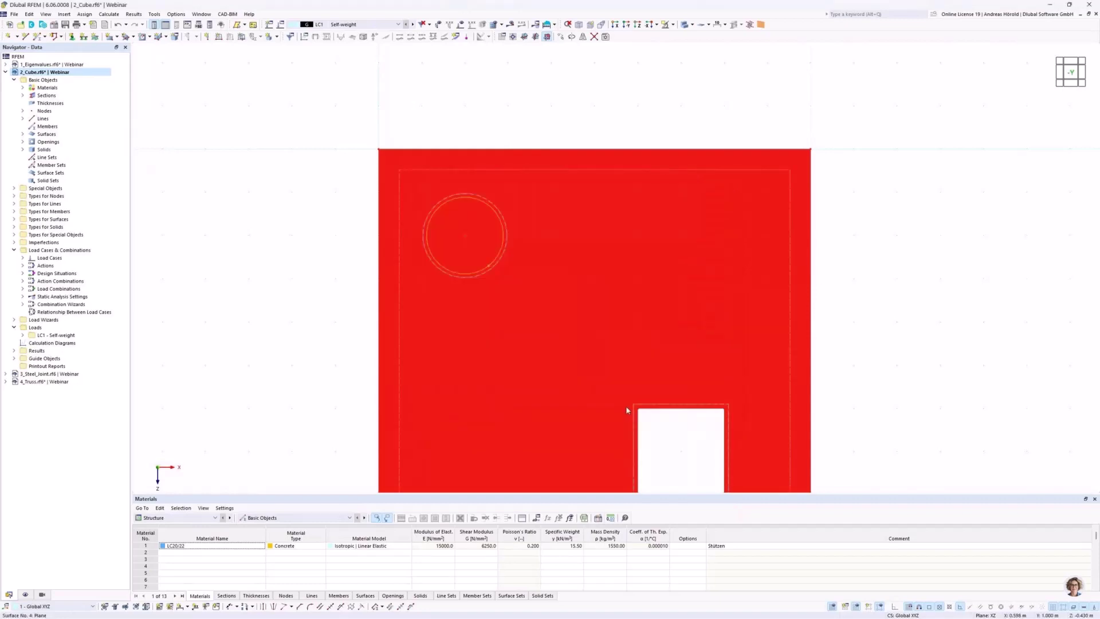
Display the cube as a transparent model and in wireframe to examine the new circular recess.
mouse_move(880, 283)
ctrl+middle_down()
mouse_move(864, 307)
mouse_move(744, 344)
mouse_move(661, 349)
mouse_move(741, 353)
mouse_move(880, 293)
ctrl+middle_up()
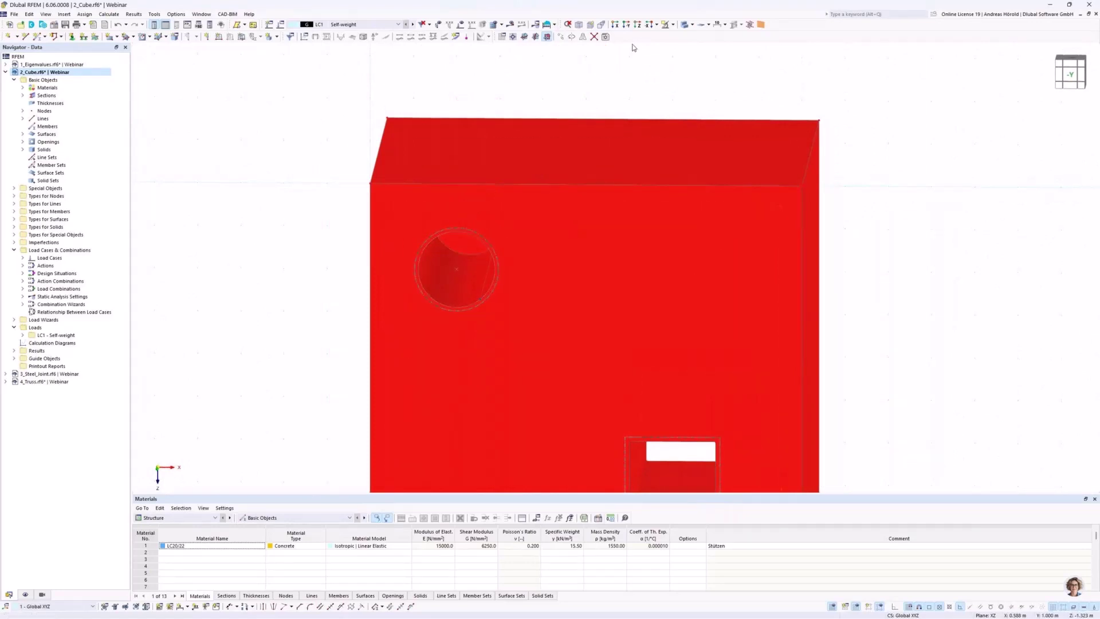
click(693, 27)
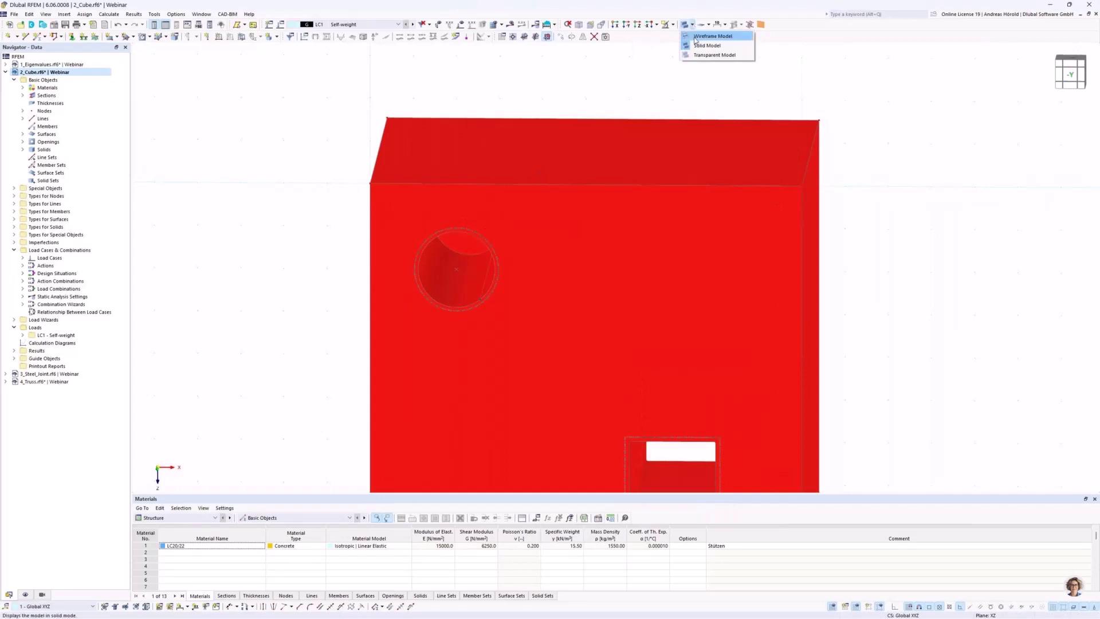
click(688, 56)
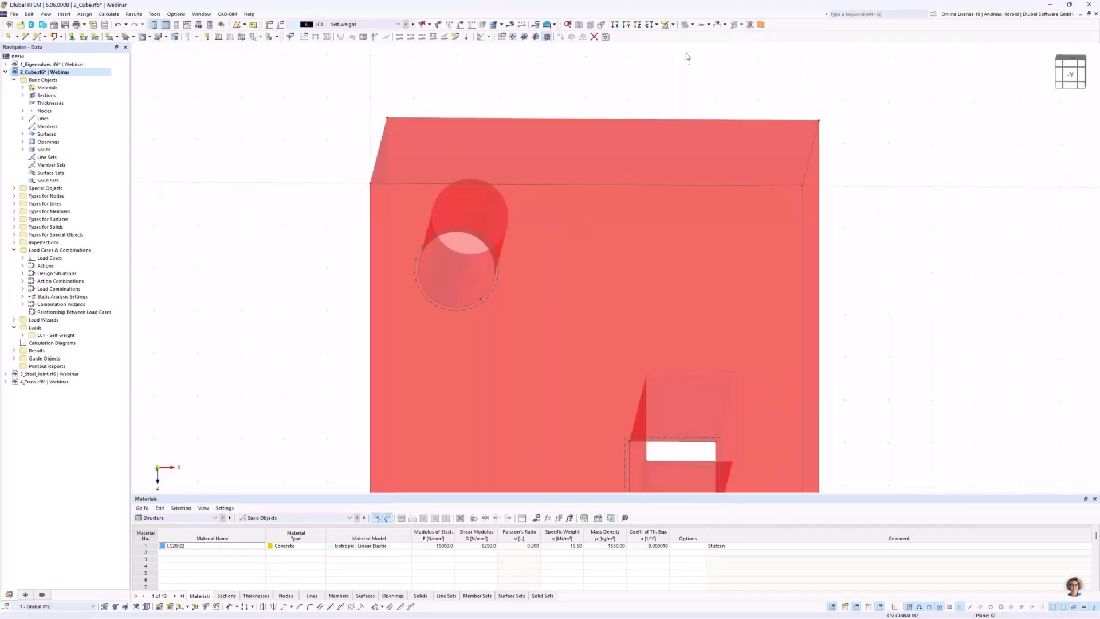
click(692, 26)
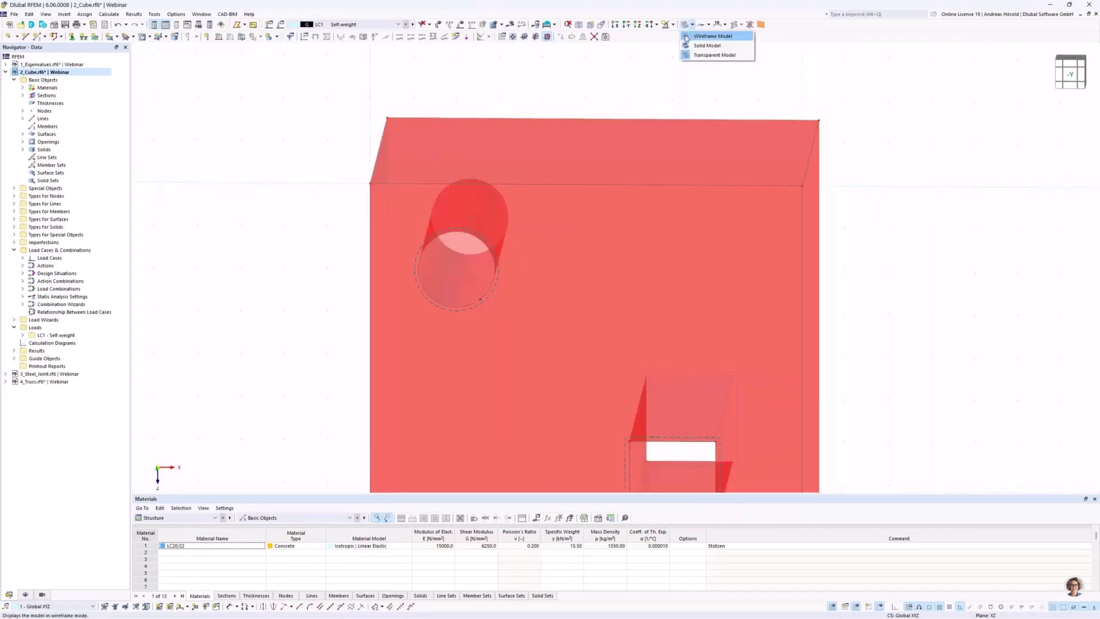
click(693, 36)
ctrl+middle_drag(861, 254, 835, 266)
ctrl+middle_drag(800, 295, 823, 290)
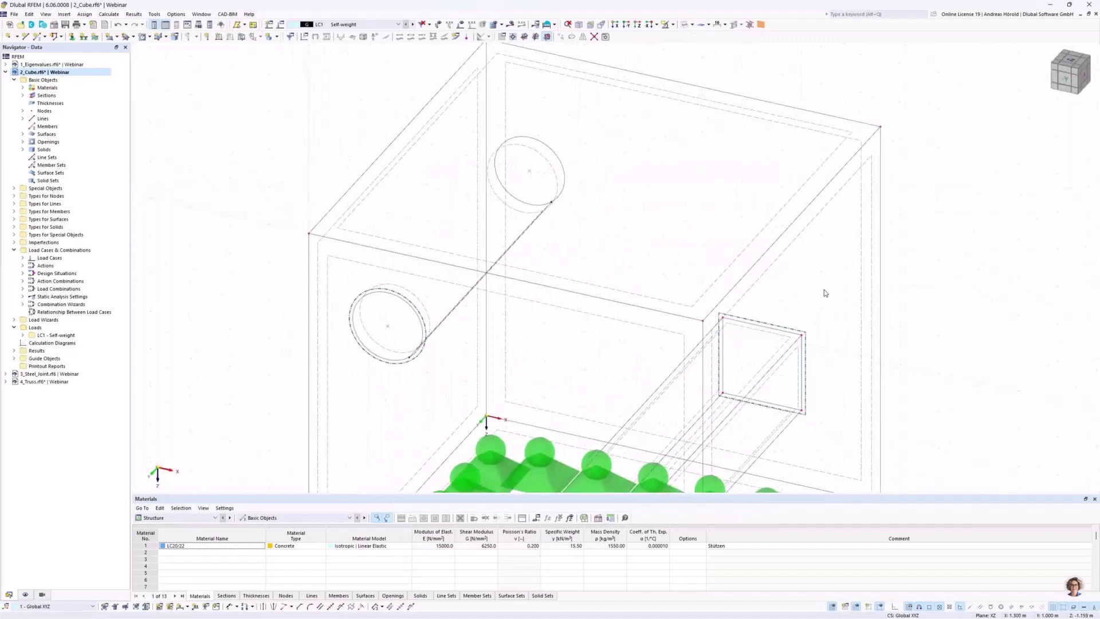
scroll(824, 290, up, 2)
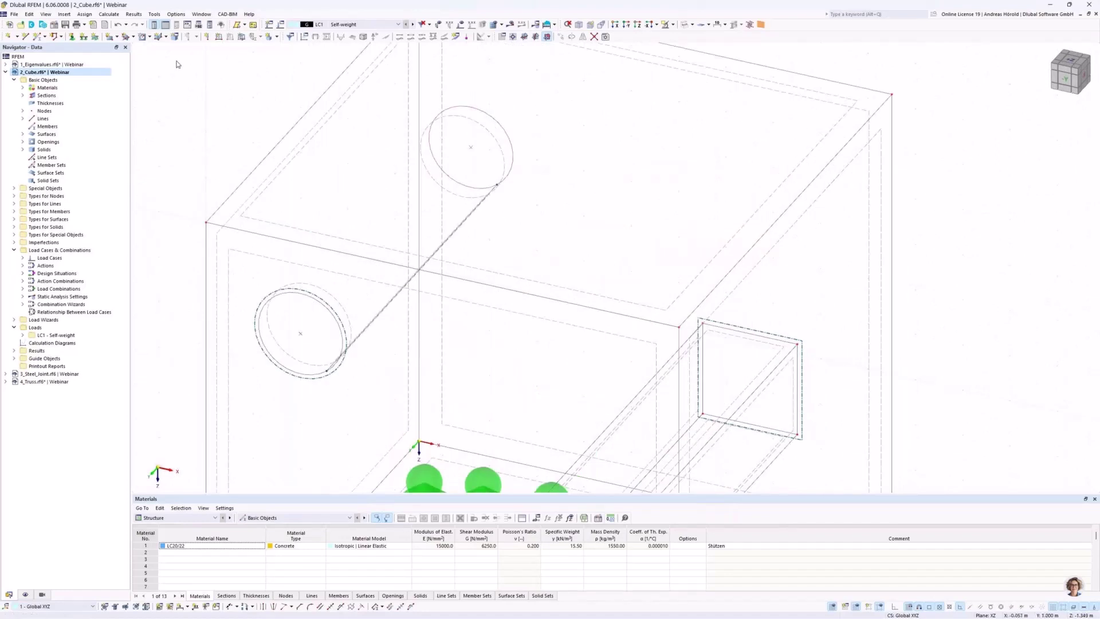
Close the inner end of the circular recess with a new Without Thickness surface, using the rear circle as its boundary line.
click(132, 37)
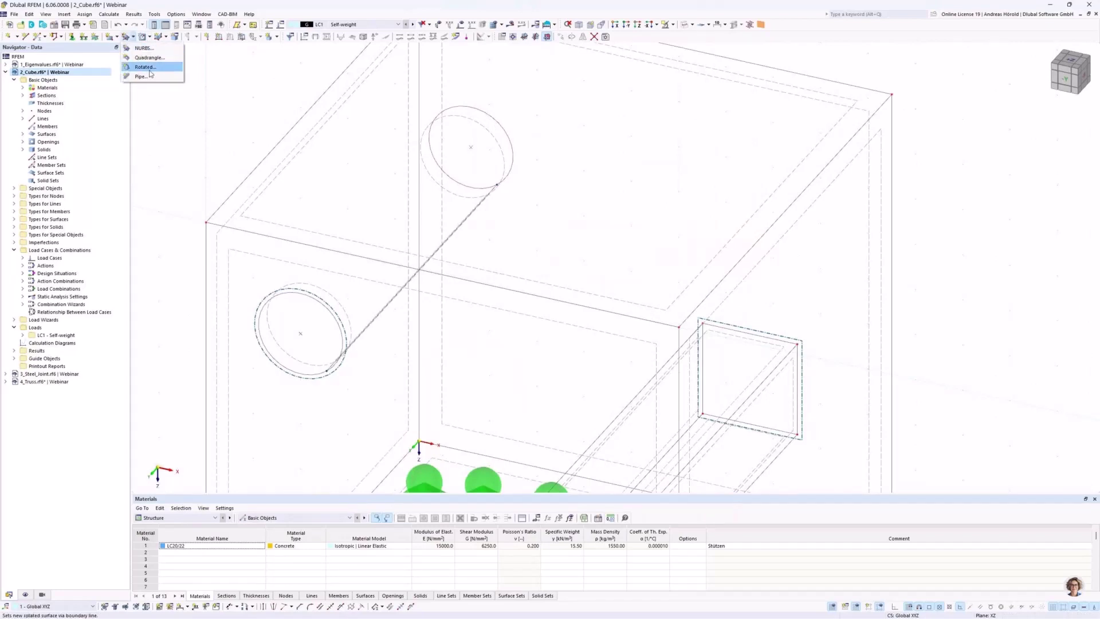
click(116, 37)
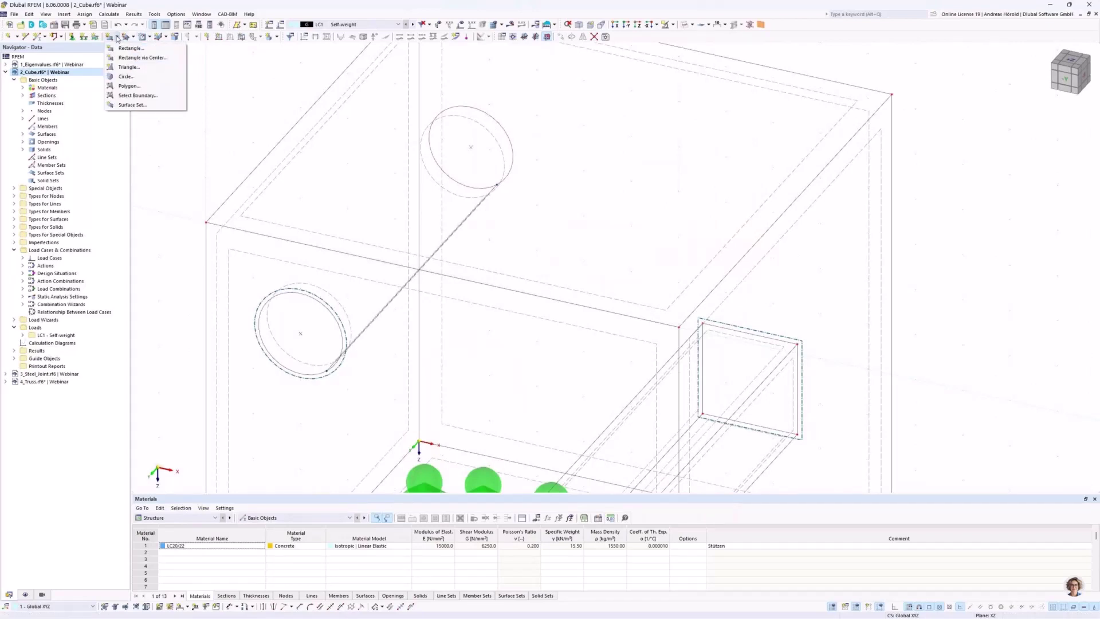
click(143, 96)
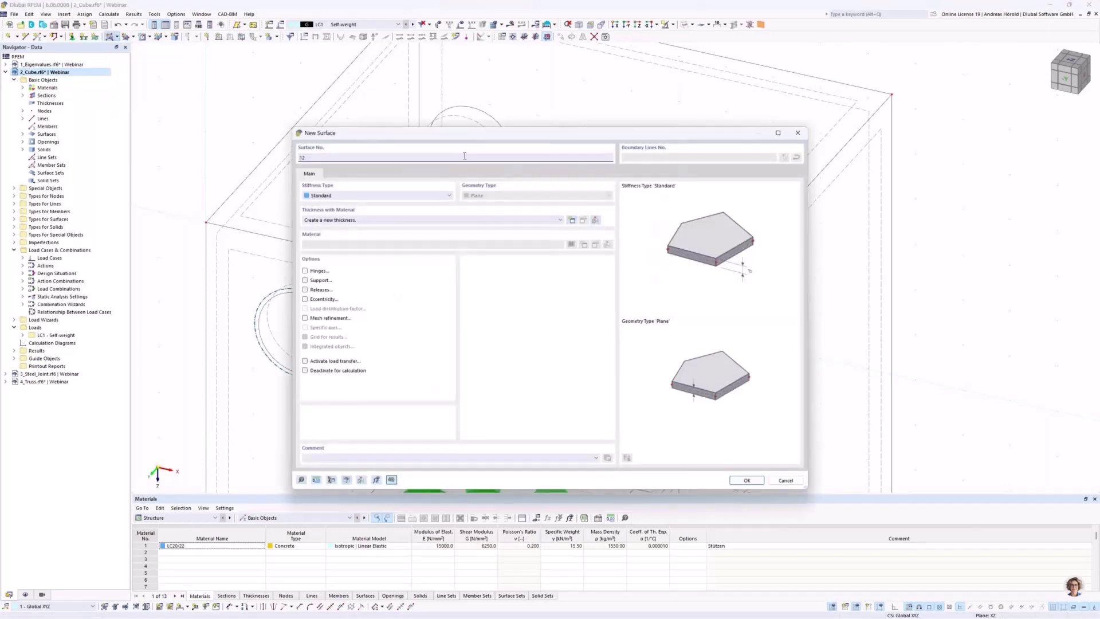
click(374, 197)
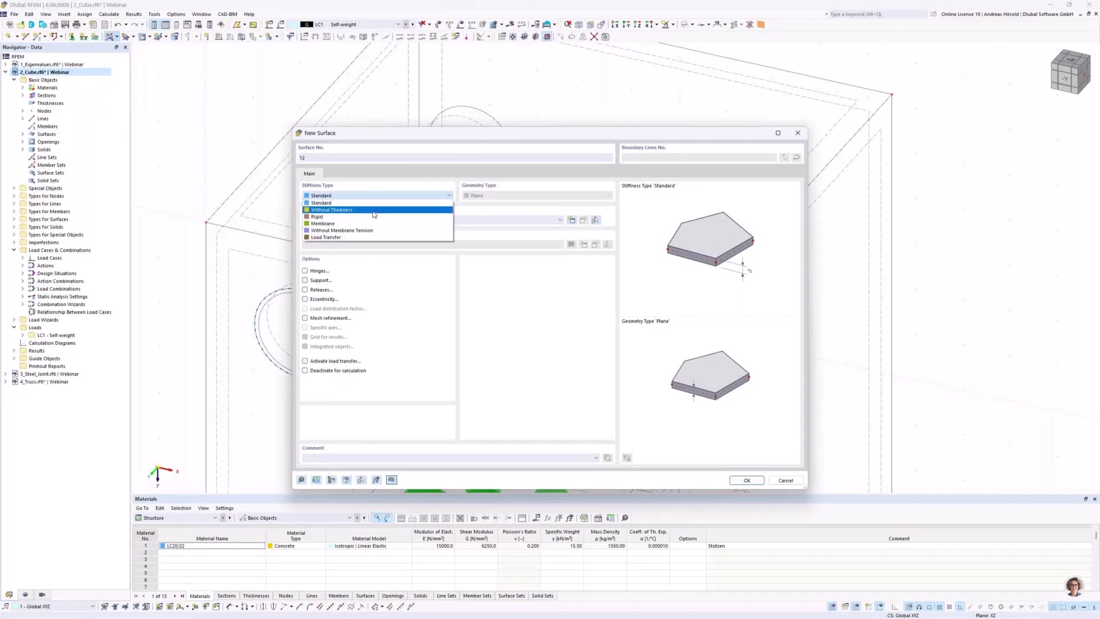
click(373, 210)
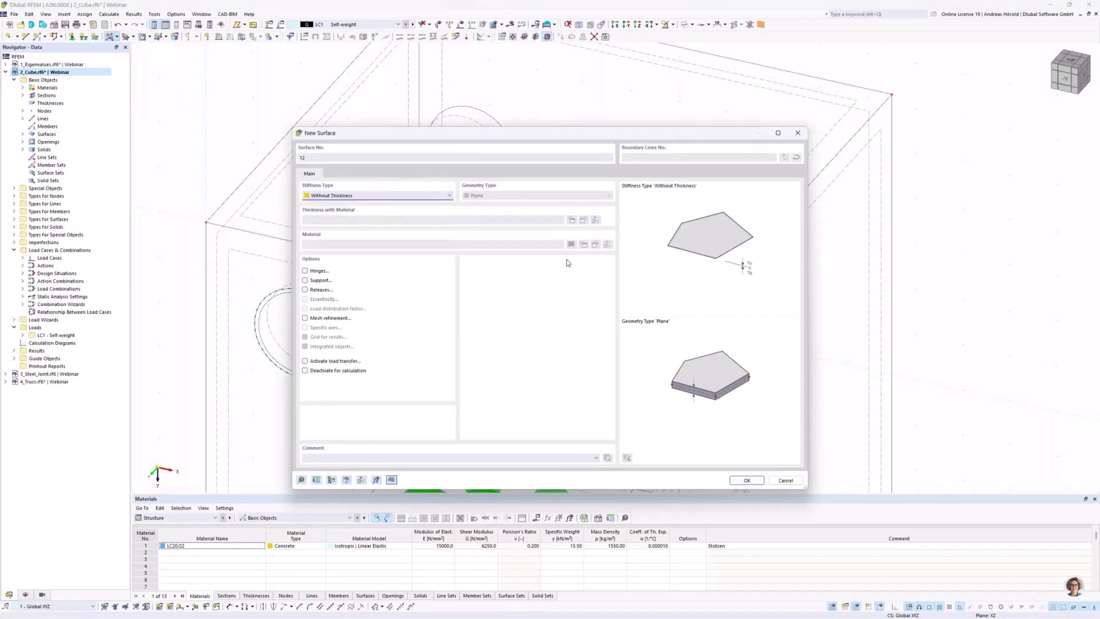
click(740, 481)
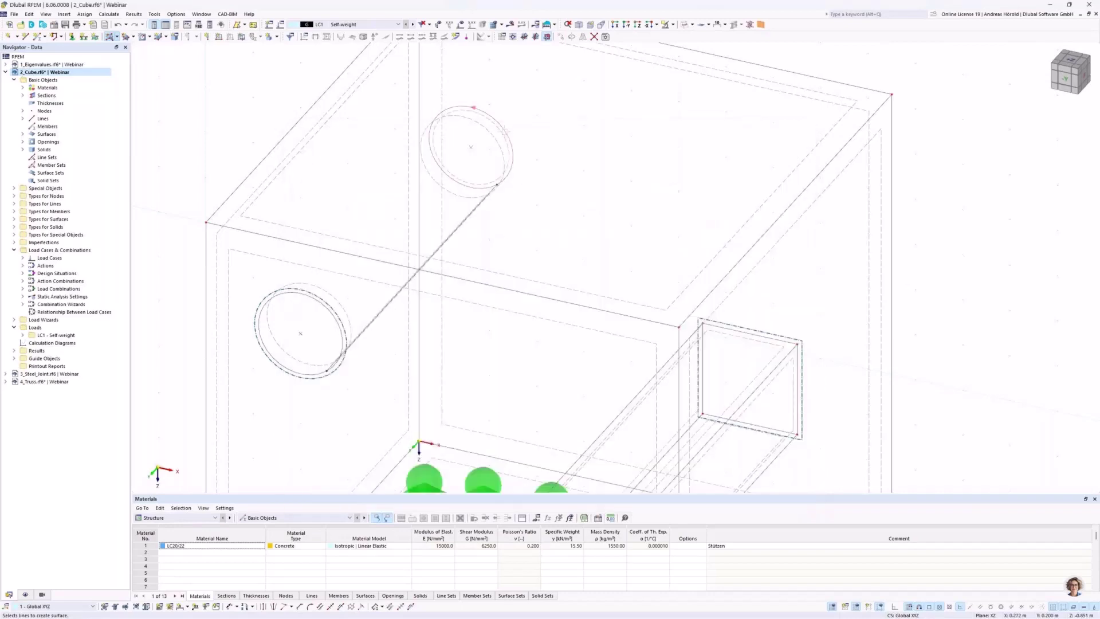
scroll(506, 130, down, 5)
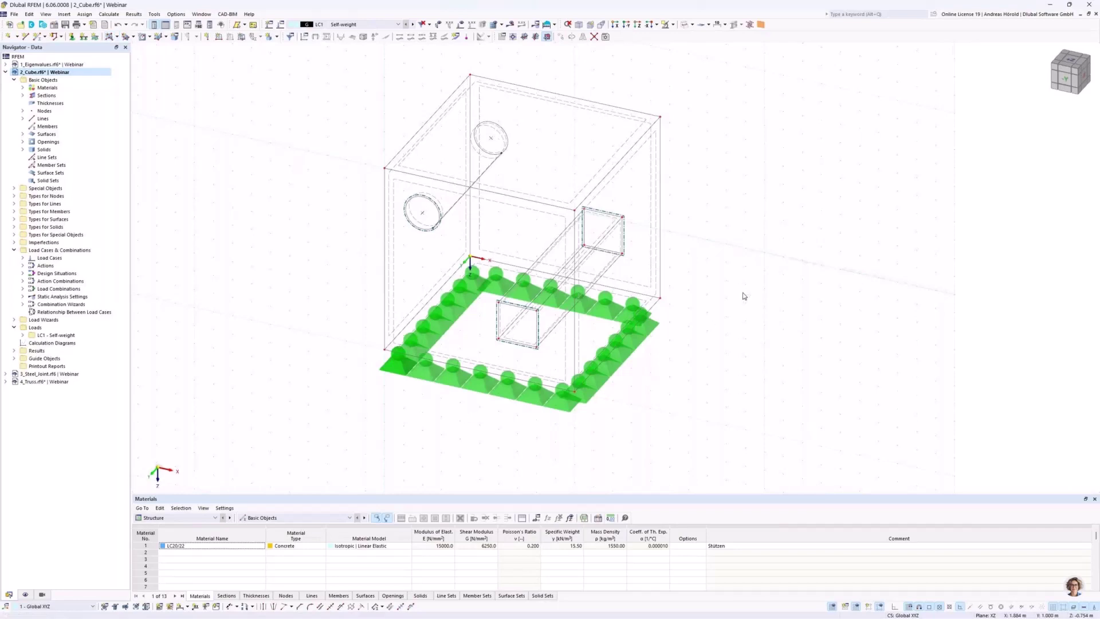
Switch the cube's display back to the transparent model.
click(693, 24)
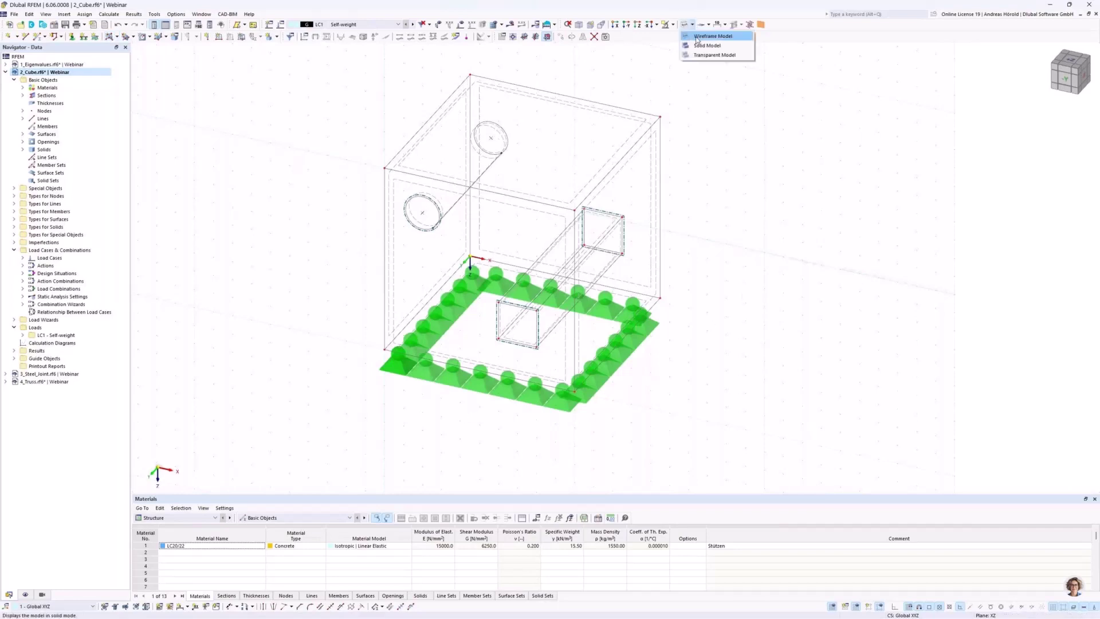
click(705, 55)
middle_drag(468, 478, 515, 466)
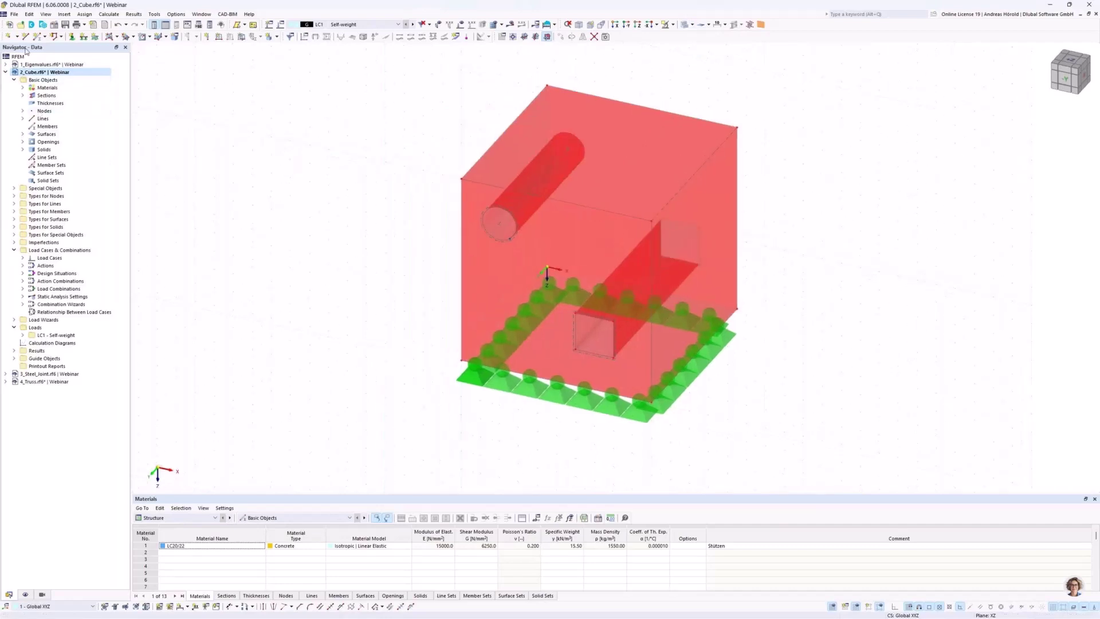
Reassign the solid's boundary surfaces to surfaces 1-12, so that the surfaces of both openings are included.
click(23, 150)
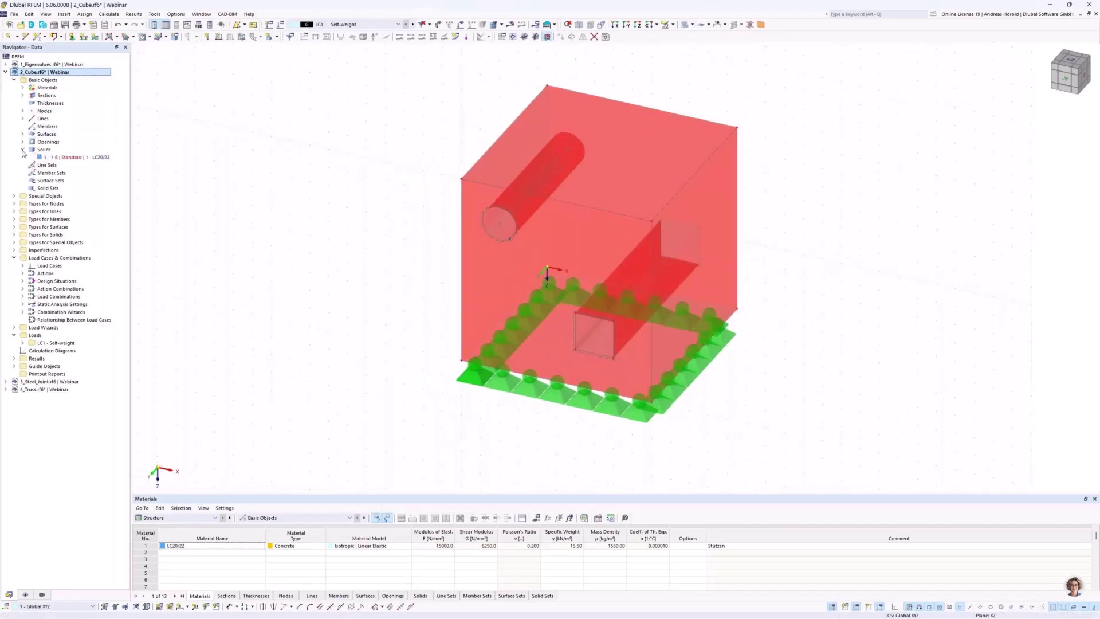
double_click(57, 158)
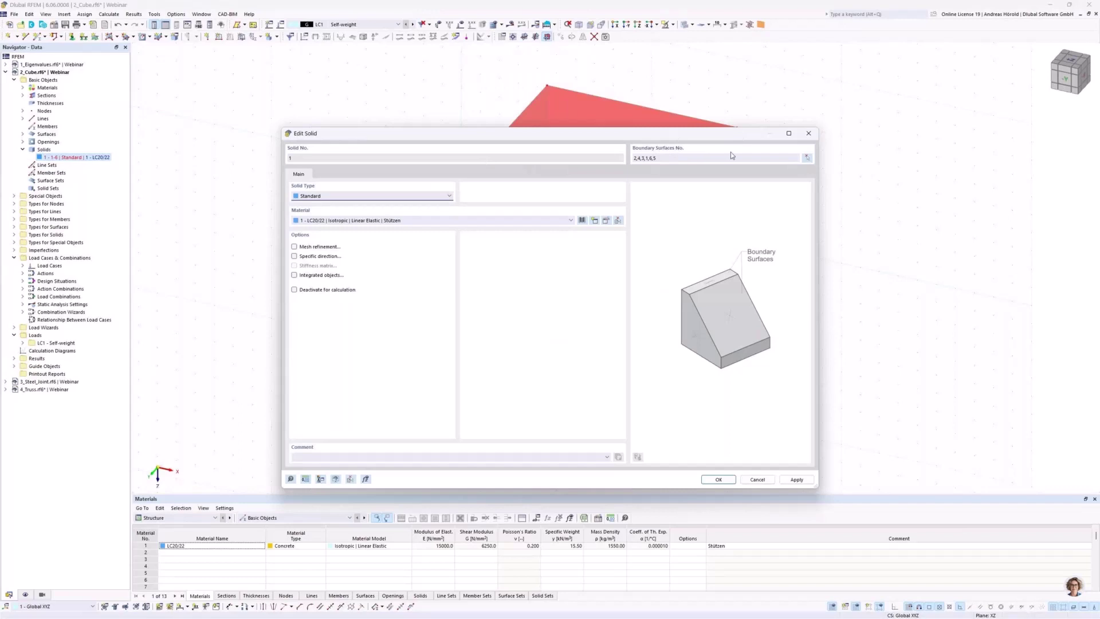
click(807, 158)
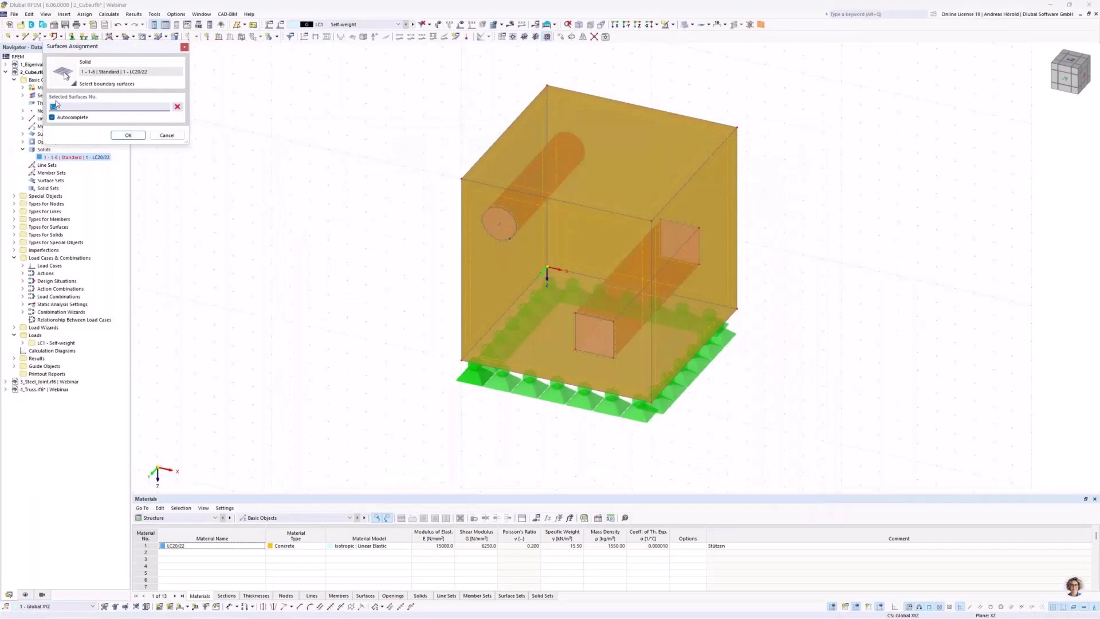
key(Delete)
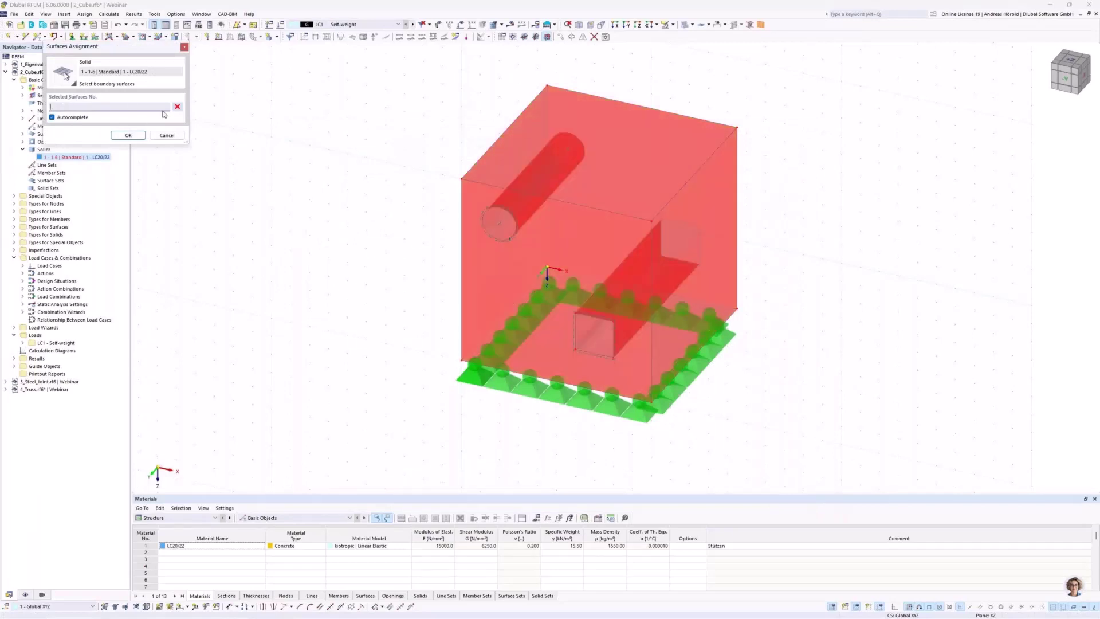
drag(430, 401, 809, 59)
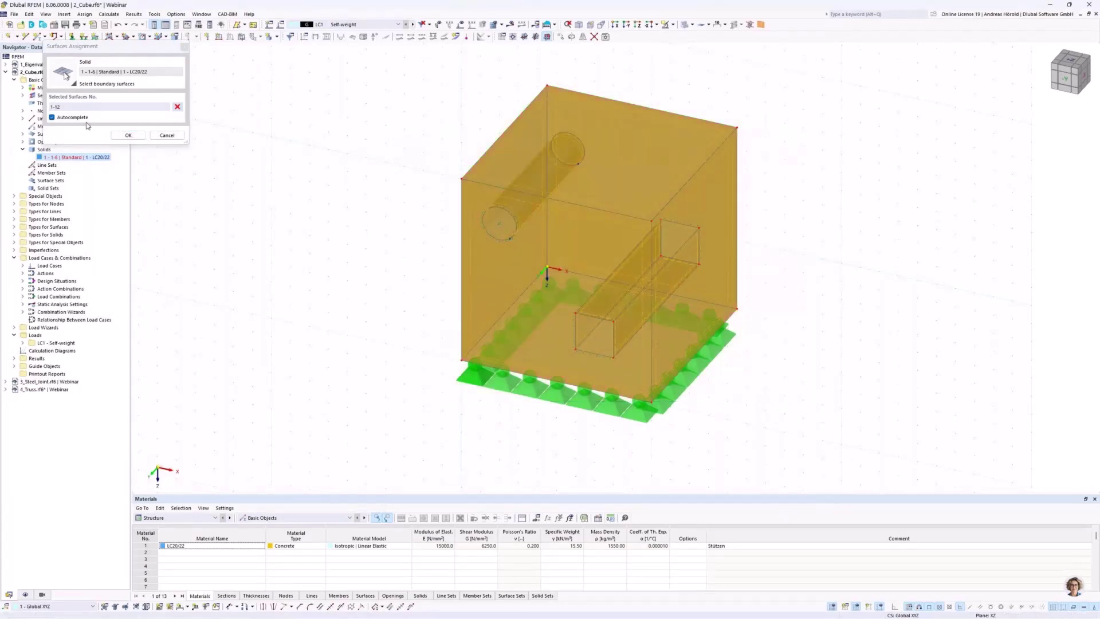
click(131, 137)
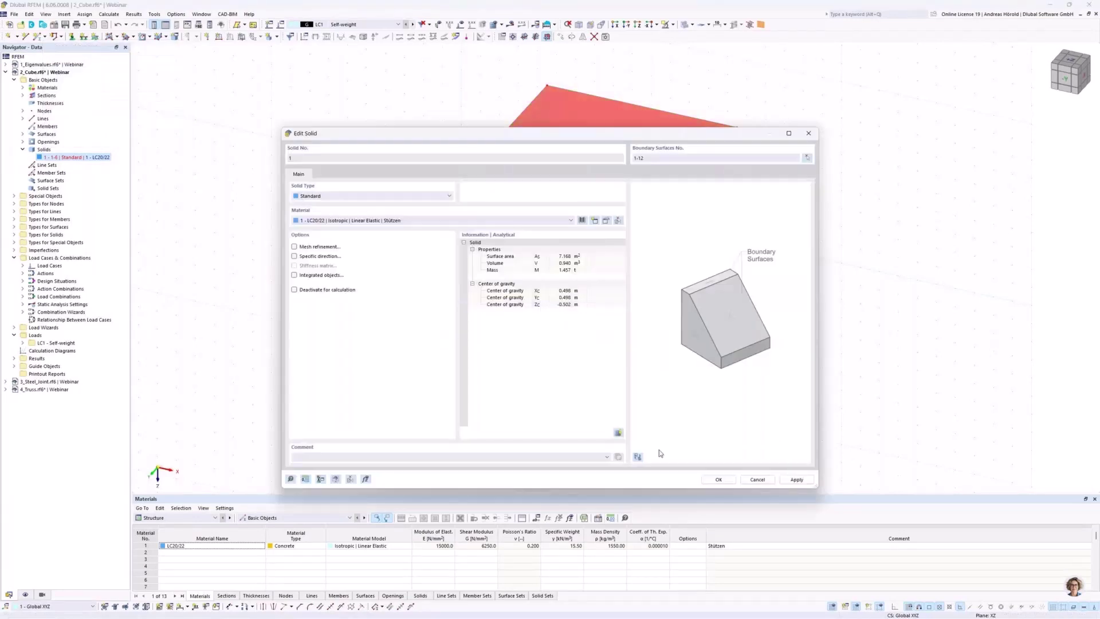
click(718, 479)
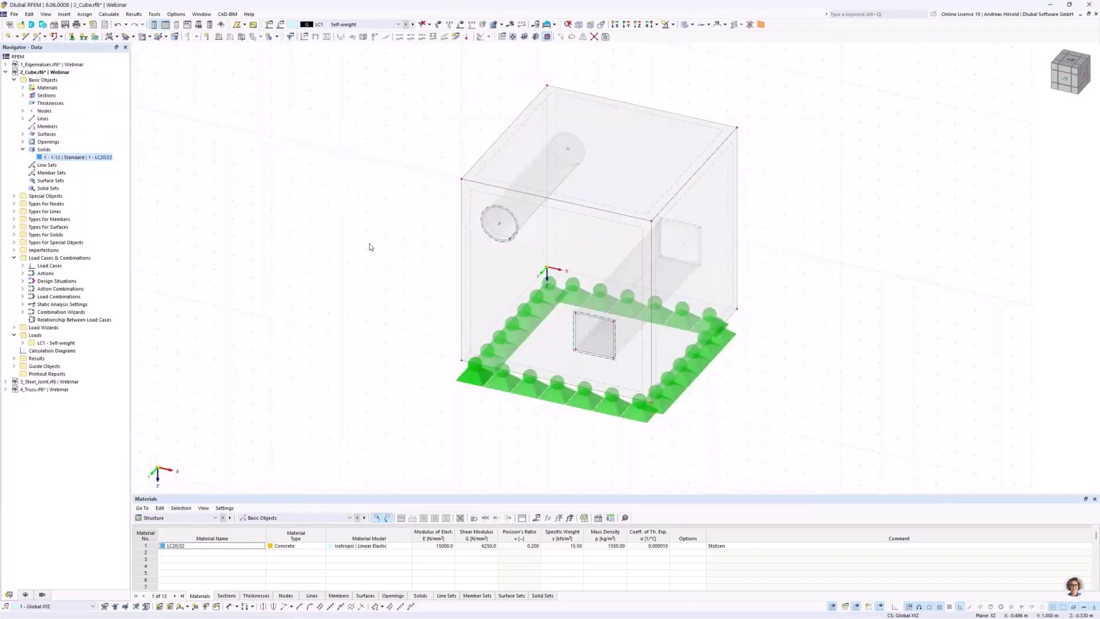
Generate the cube's finite element mesh with the existing mesh settings and inspect it around the openings.
scroll(782, 303, up, 3)
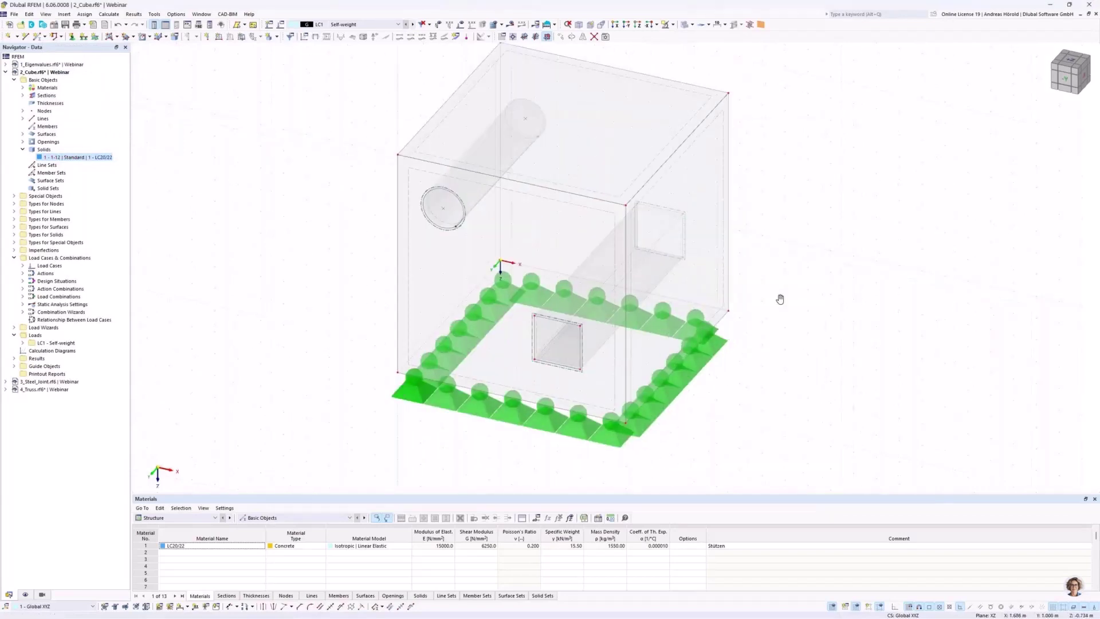
click(501, 24)
click(507, 35)
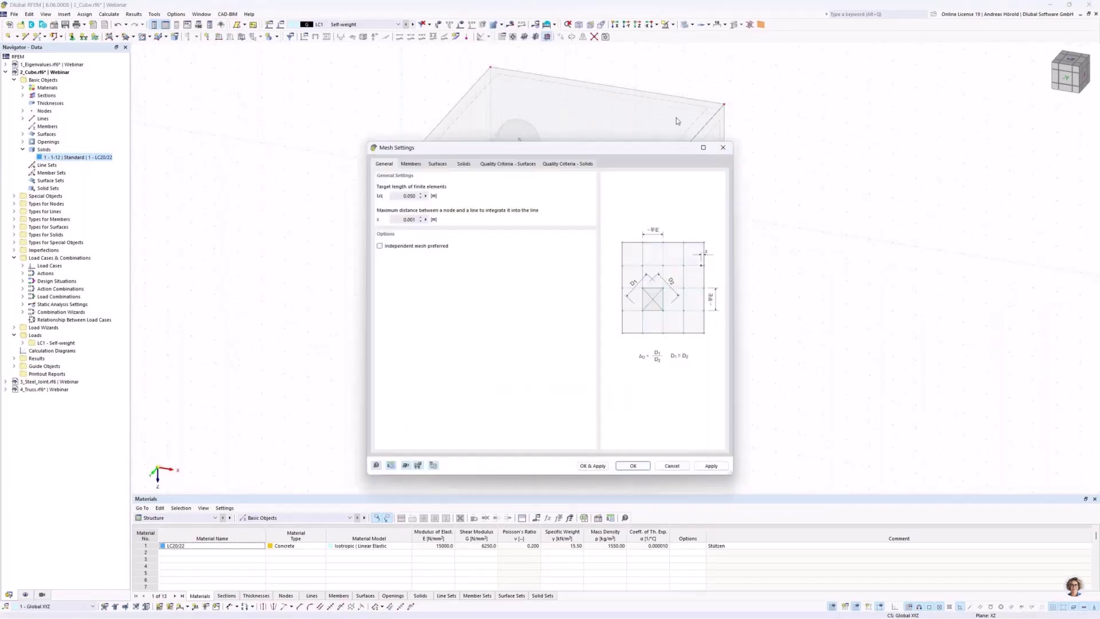
click(599, 467)
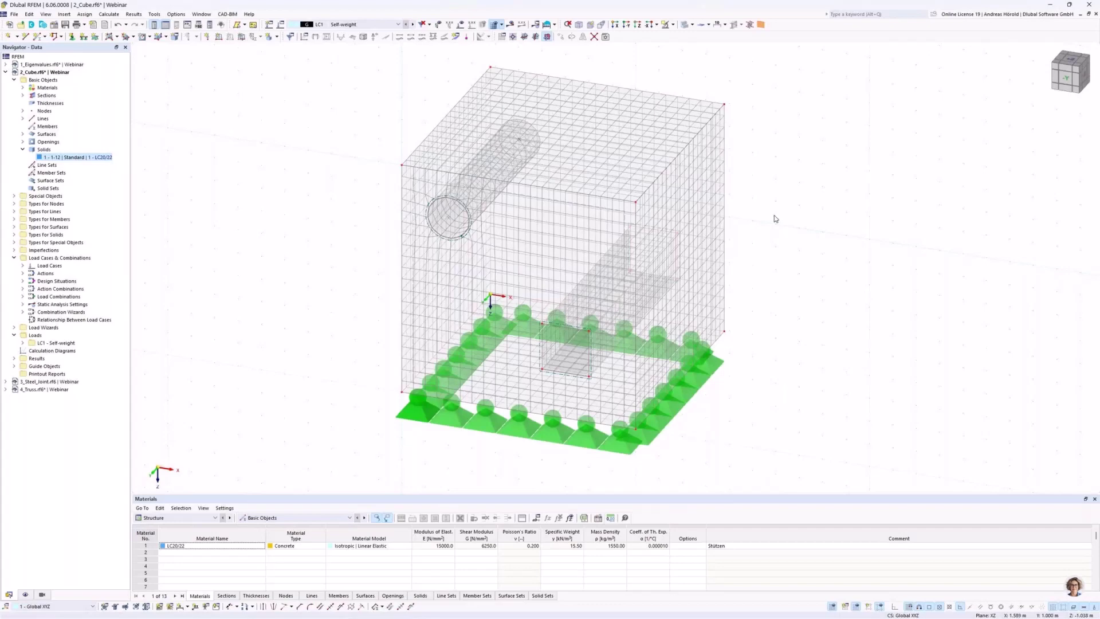
ctrl+middle_drag(774, 245, 798, 233)
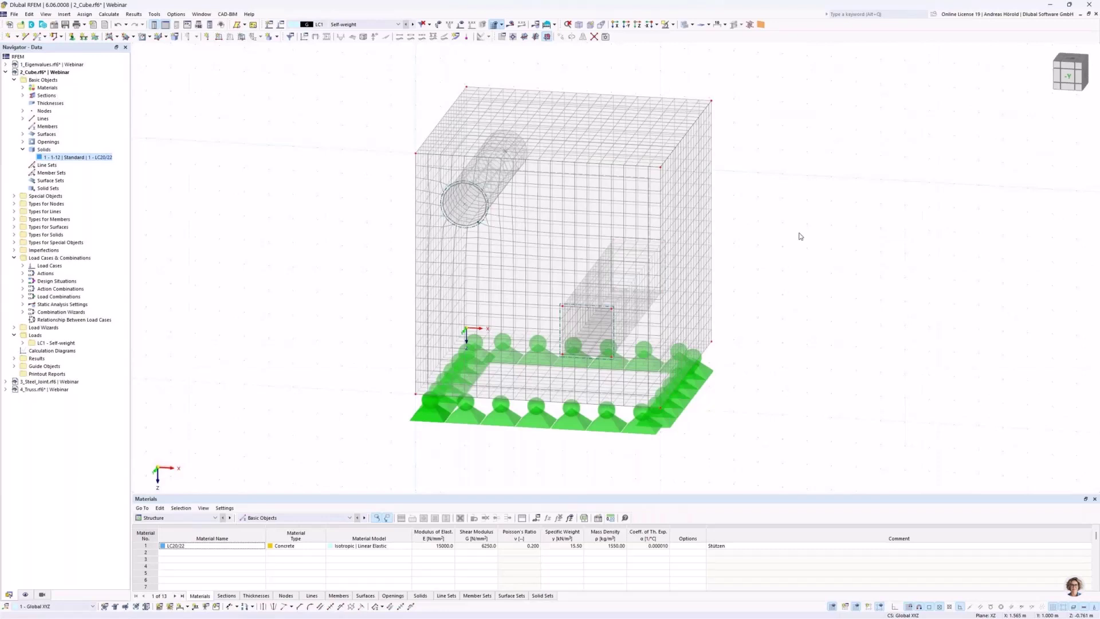
Switch to the 3_Steel_Joint model and open the components of the steel joint at node 4.
click(5, 72)
double_click(50, 80)
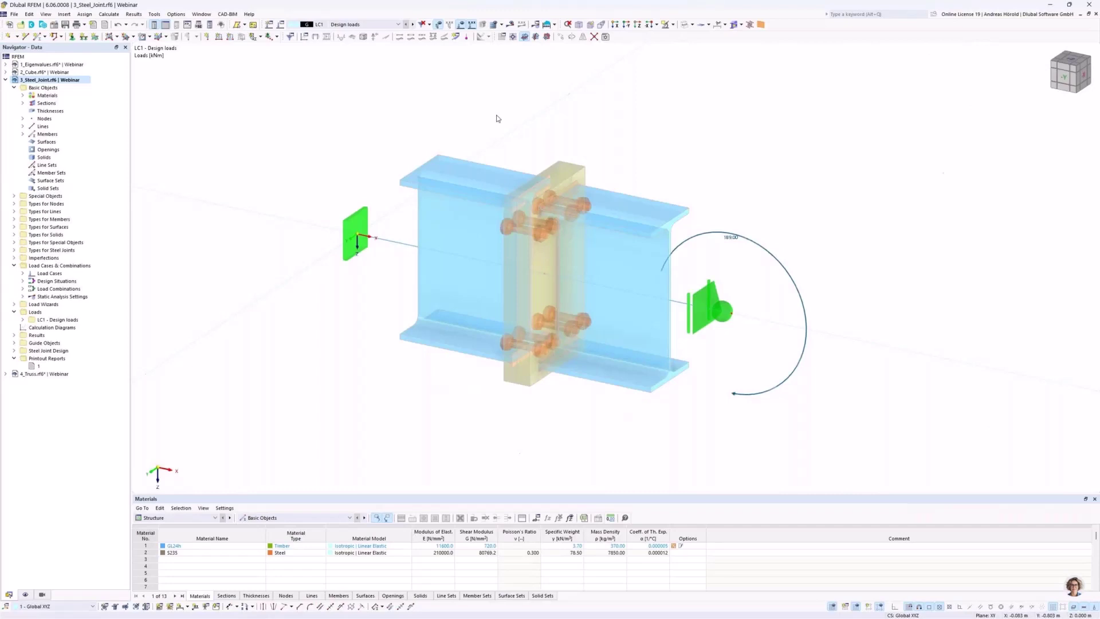
double_click(555, 280)
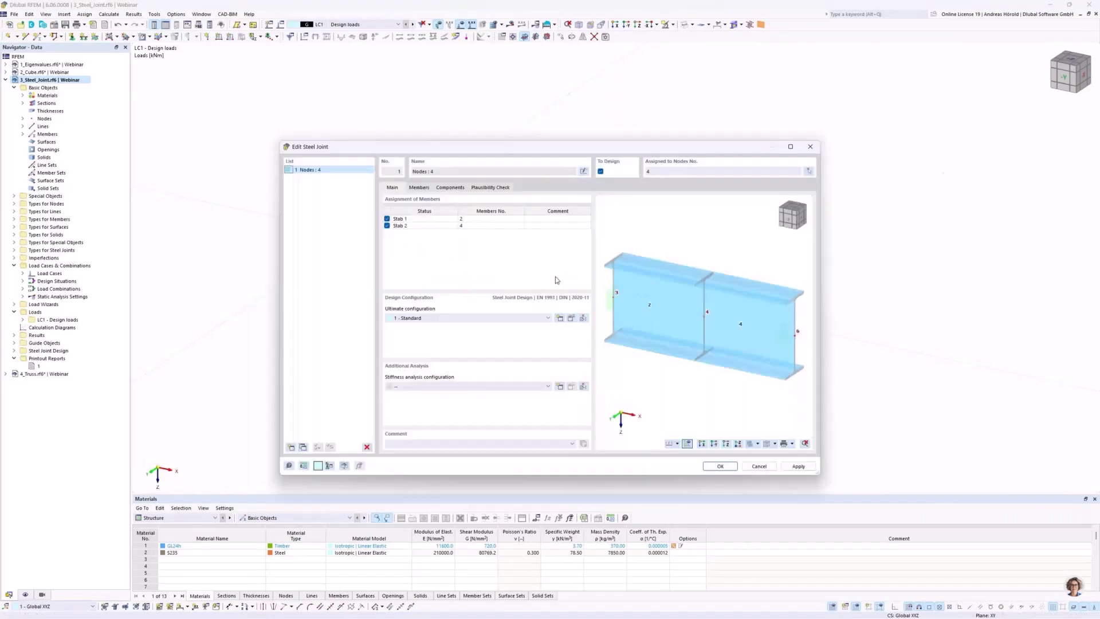
click(448, 188)
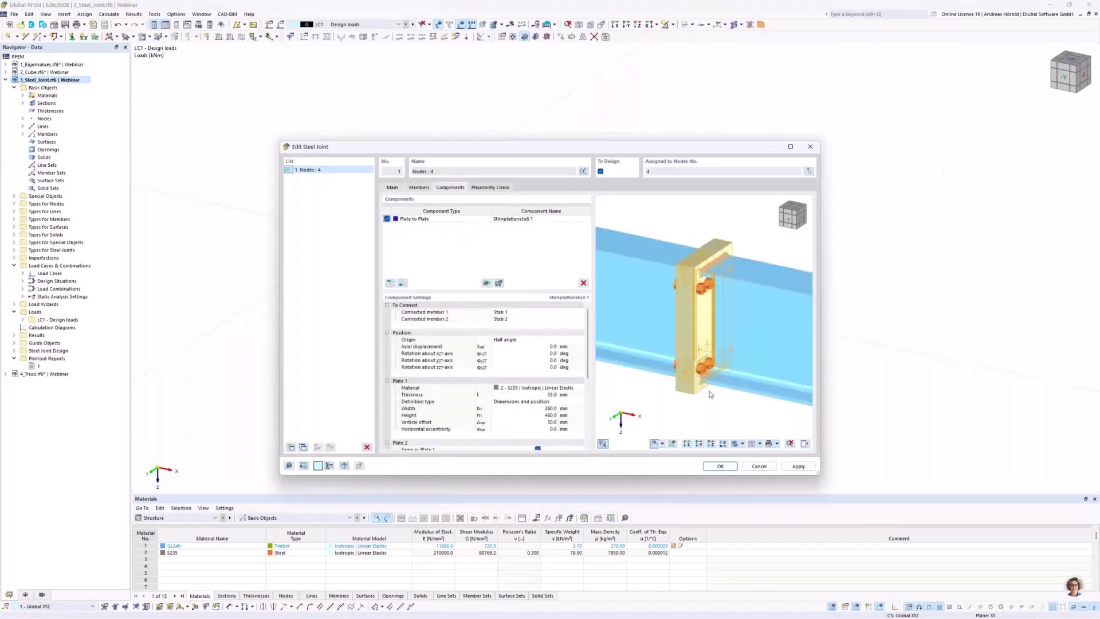
Set the joint preview to look straight at the end plate along the X-axis.
click(700, 444)
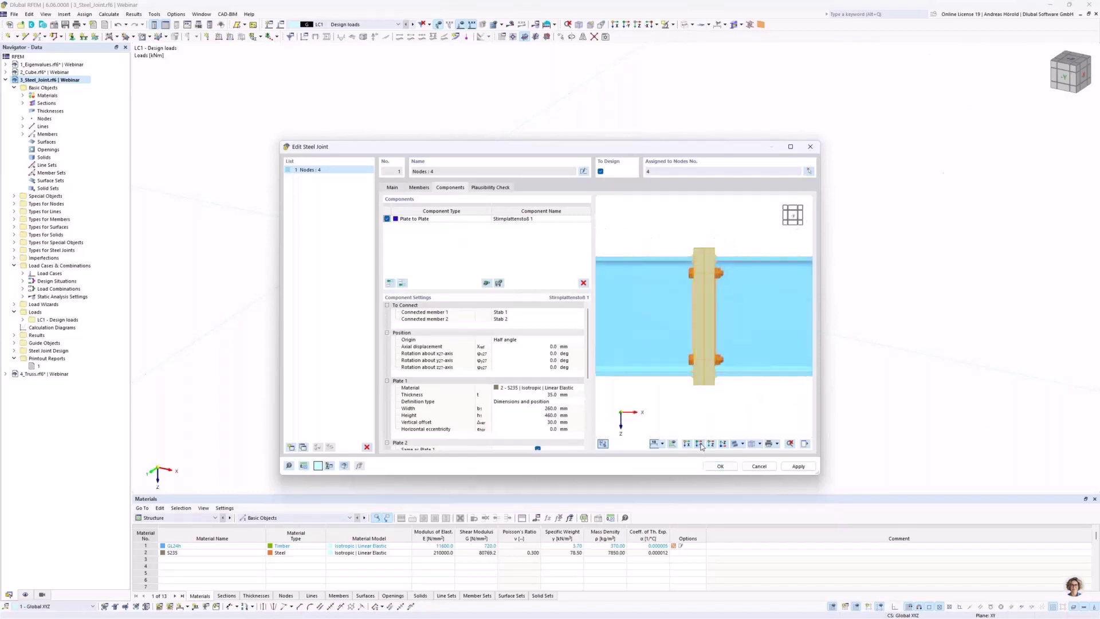
click(689, 445)
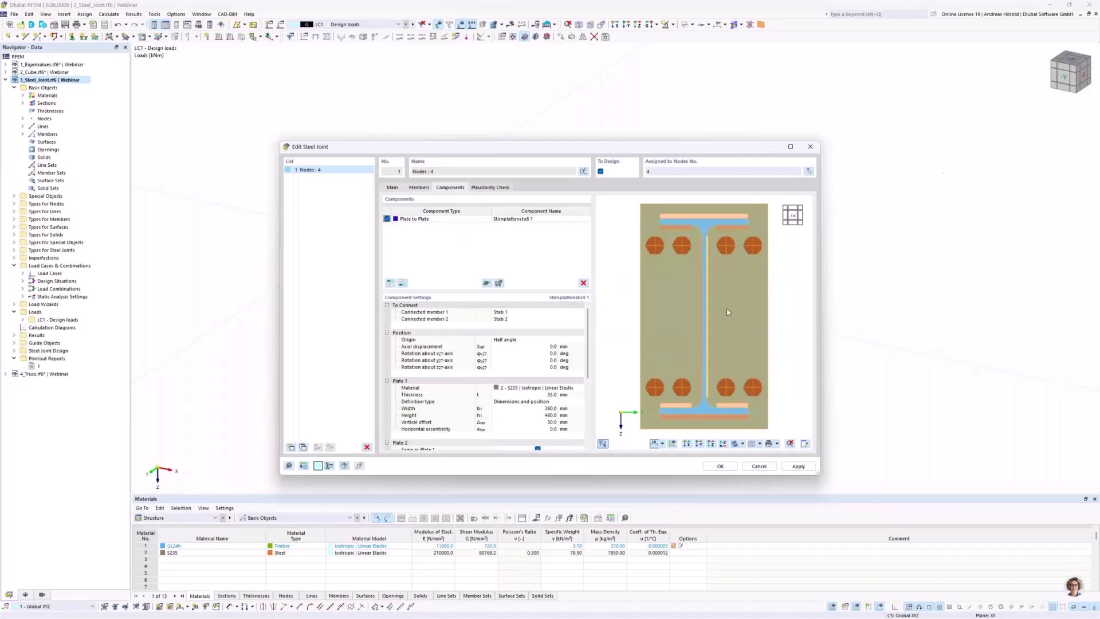
scroll(724, 310, down, 1)
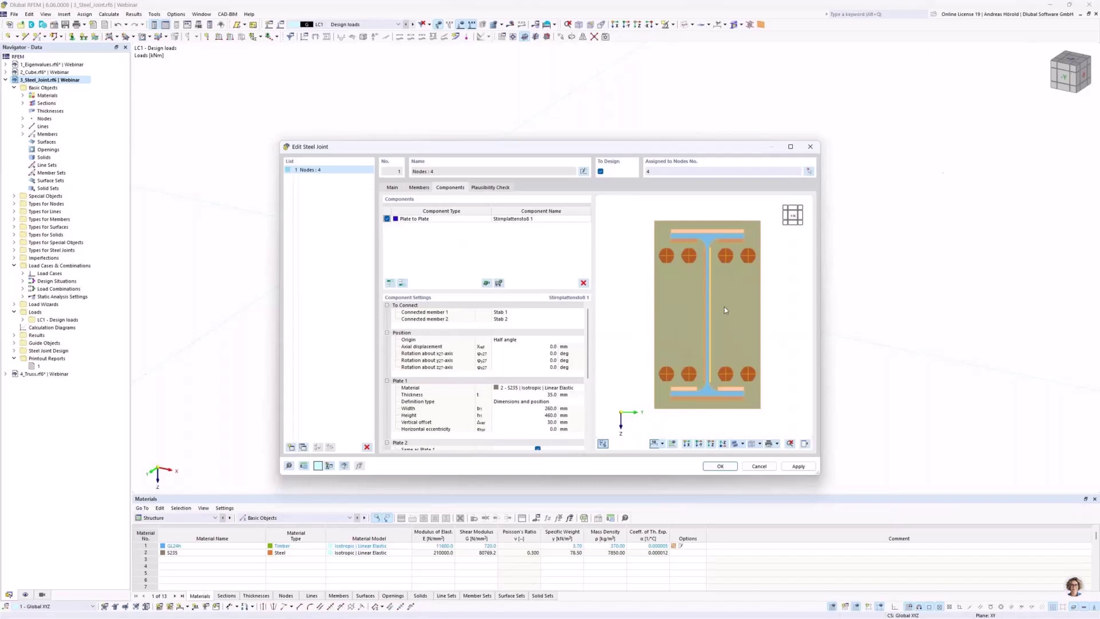
middle_drag(724, 307, 722, 314)
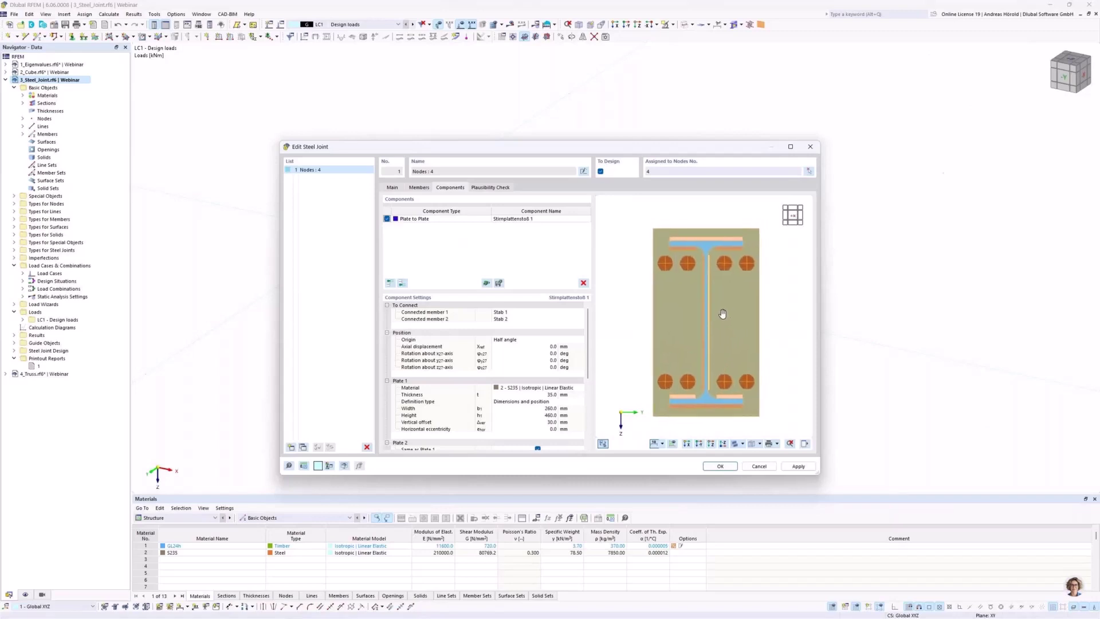
Add a linear dimension chain across the plate's width and upper bolt row, projected in Y on the second plane, offset about -0.039 m.
right_click(624, 273)
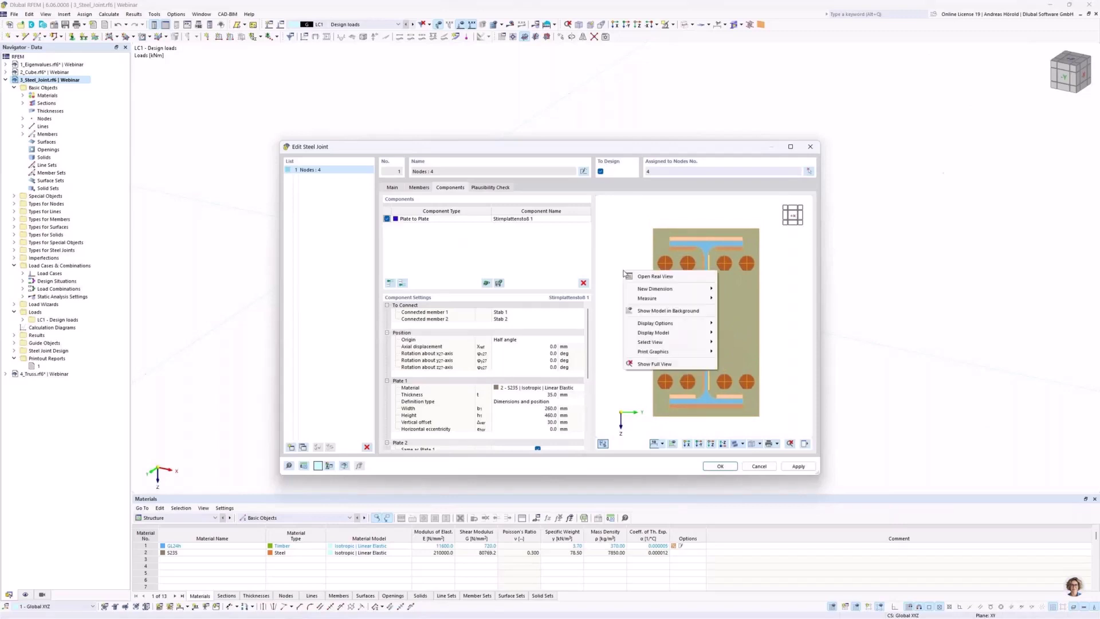
mouse_move(675, 292)
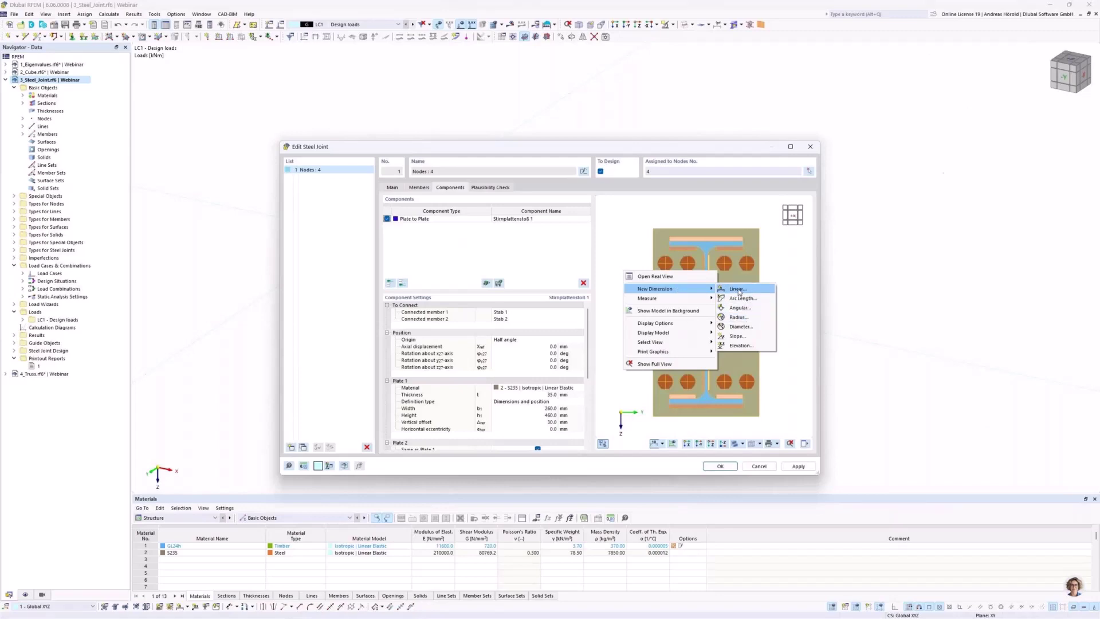
click(737, 289)
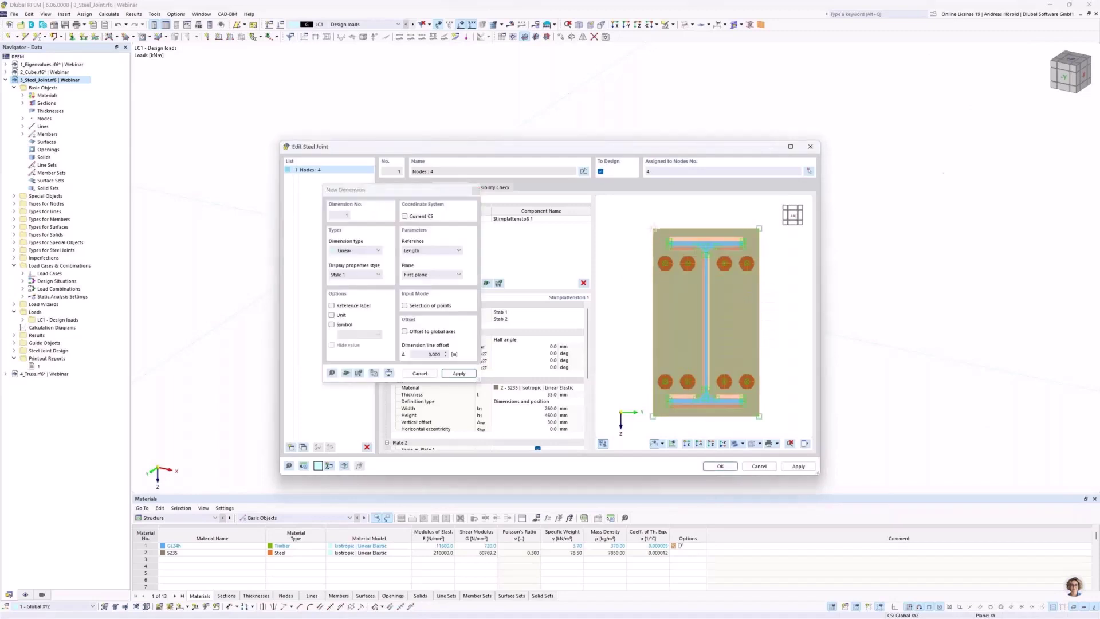
click(665, 263)
drag(424, 190, 560, 214)
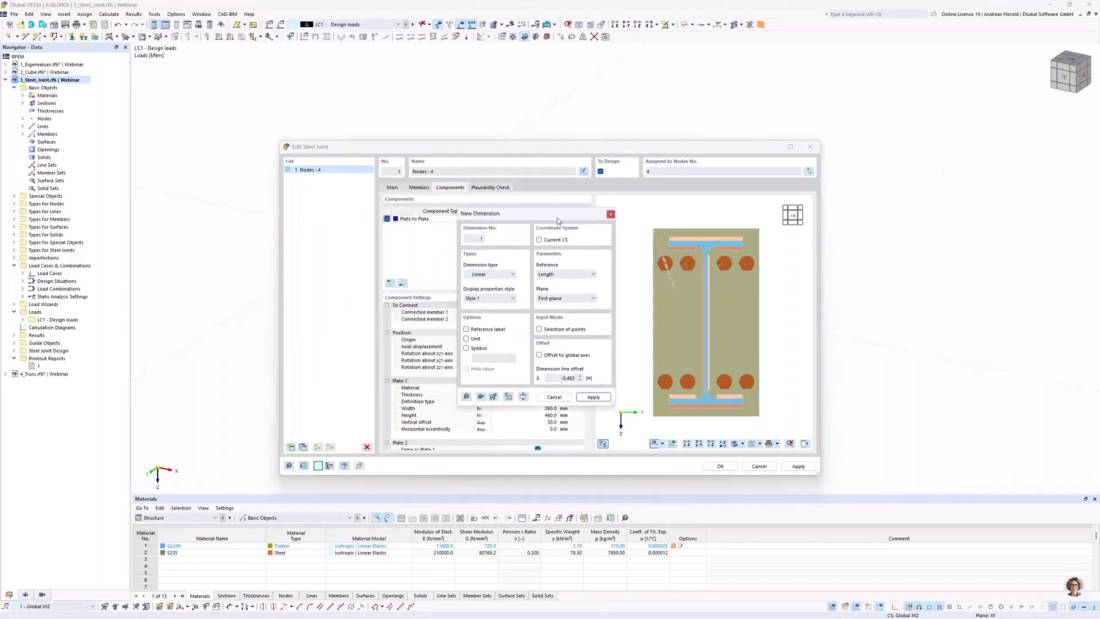
click(564, 274)
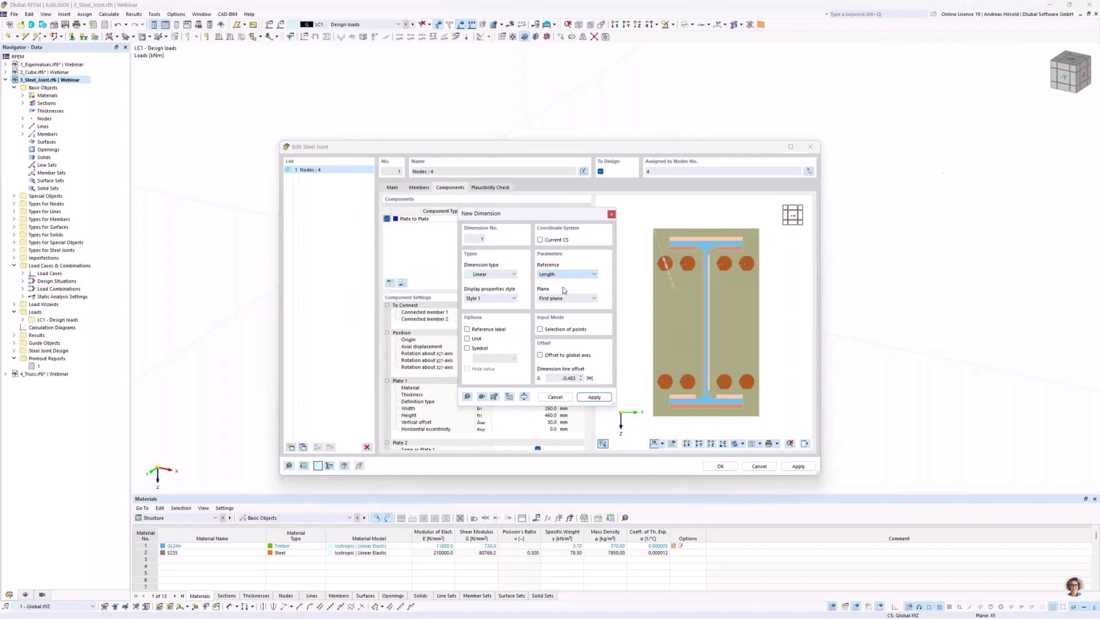
click(561, 299)
click(560, 306)
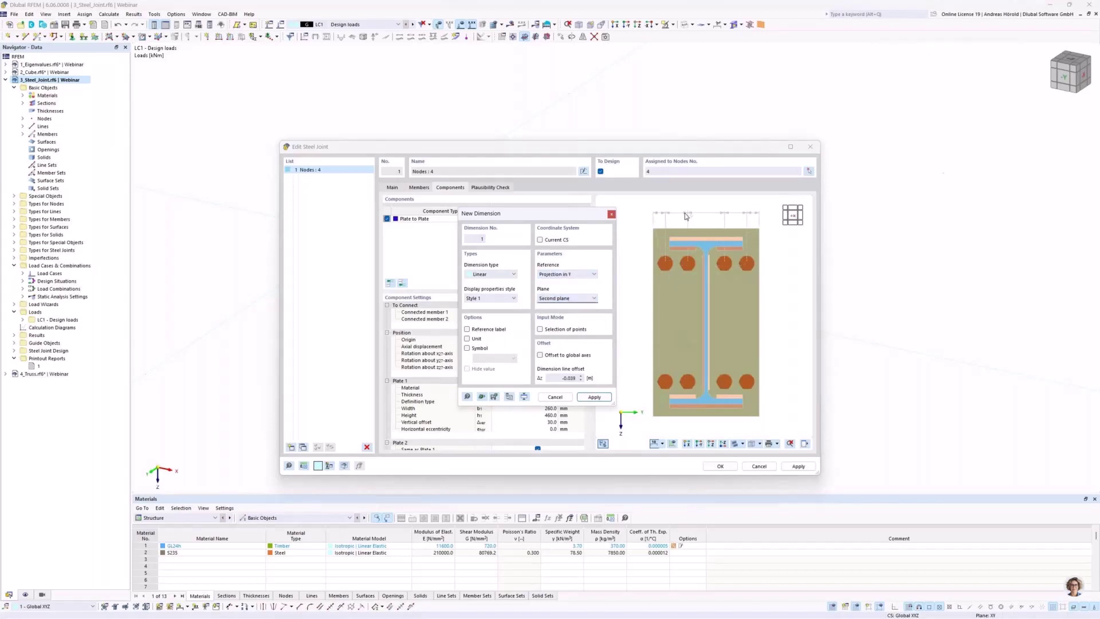
click(686, 216)
click(687, 216)
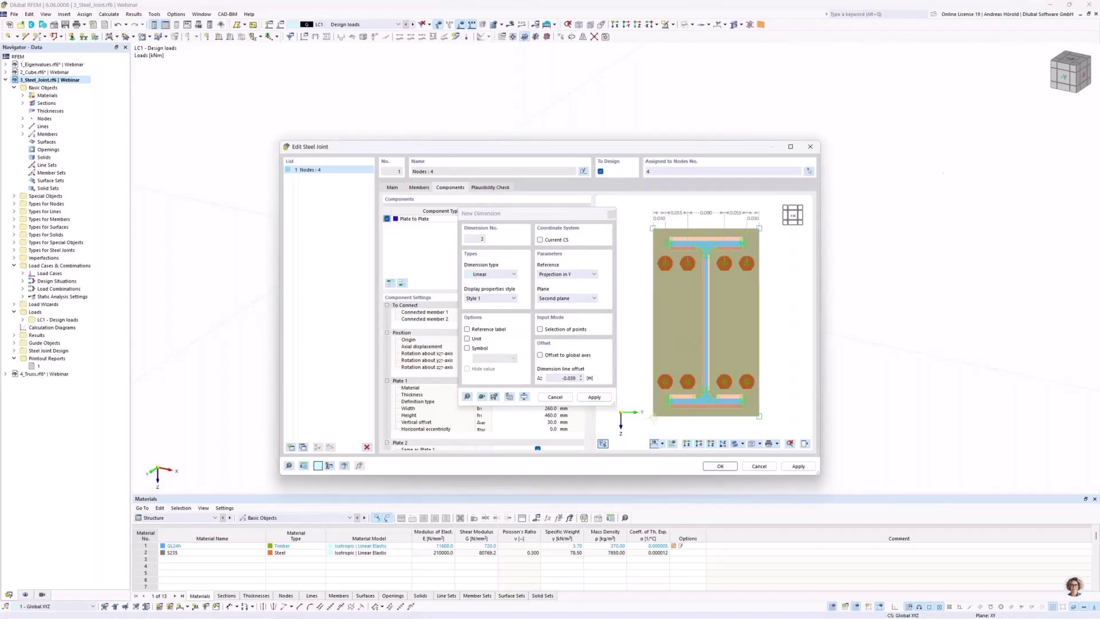
Add a vertical dimension chain over the plate's height and bolt rows, projected in Z on the first plane, offset about -0.040 m.
click(664, 381)
click(665, 263)
click(565, 275)
click(566, 274)
click(559, 295)
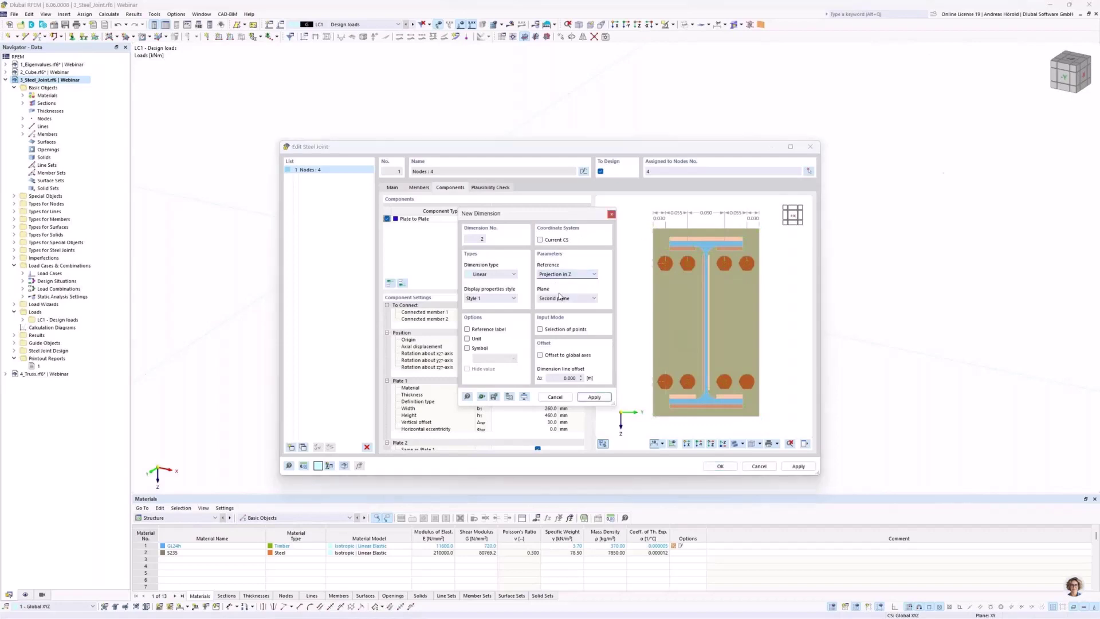
click(561, 299)
click(561, 310)
click(639, 304)
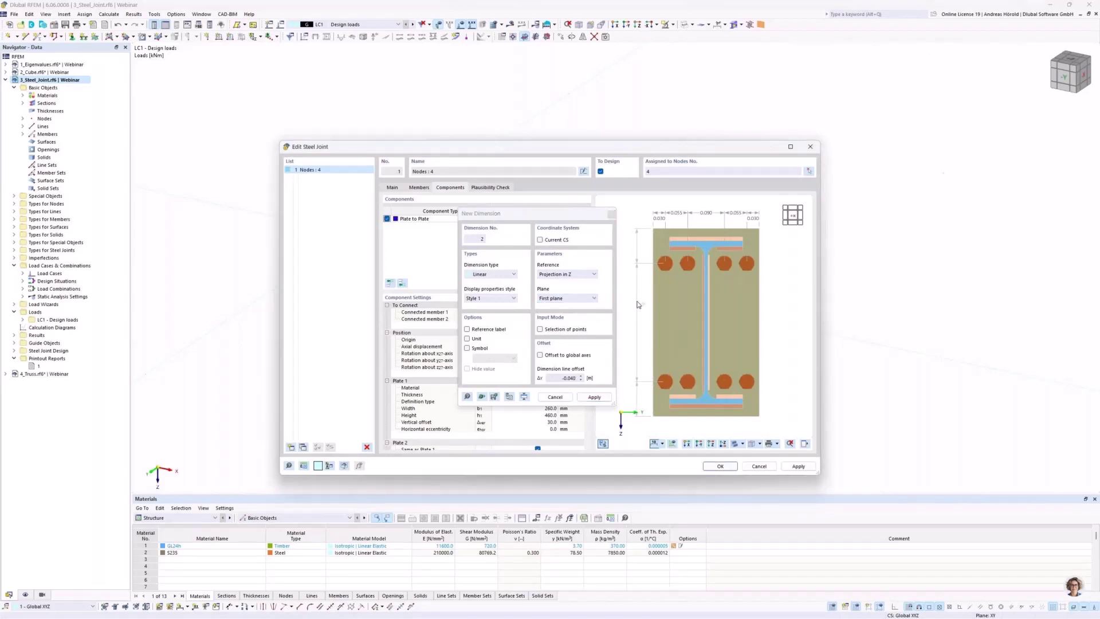
click(611, 215)
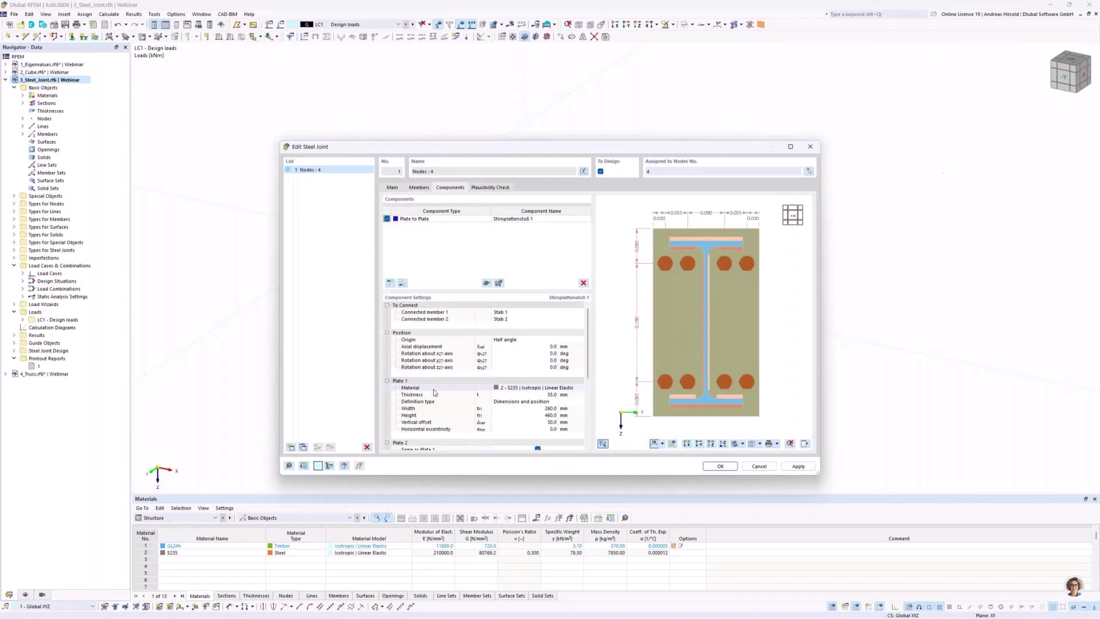
Set the unit of dimension lengths to mm with 0 decimal places and apply the steel joint changes.
click(303, 466)
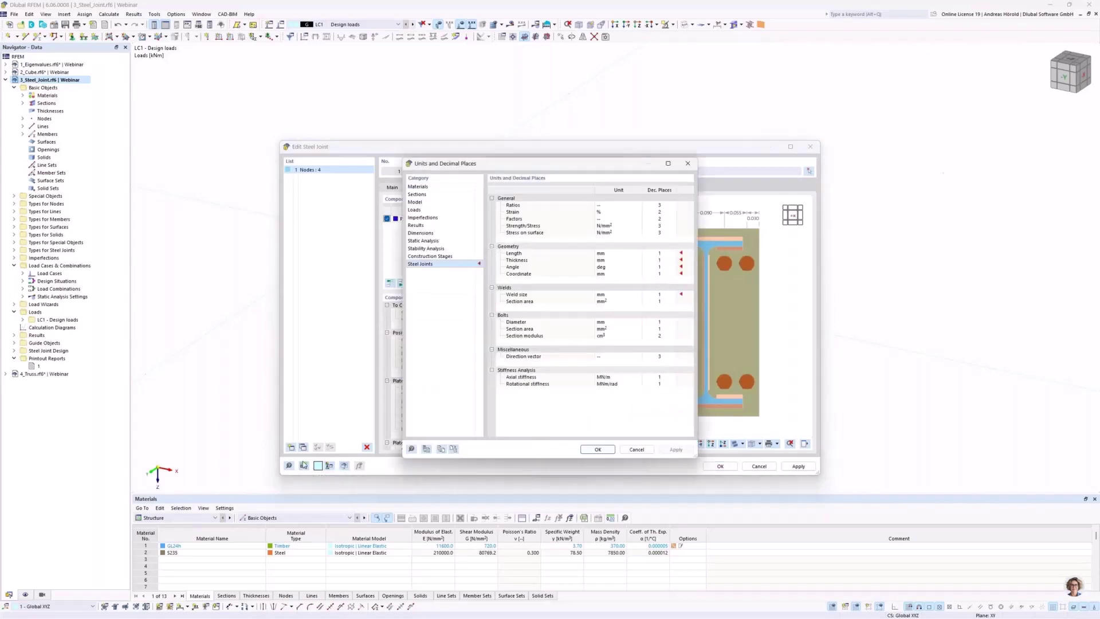
click(426, 234)
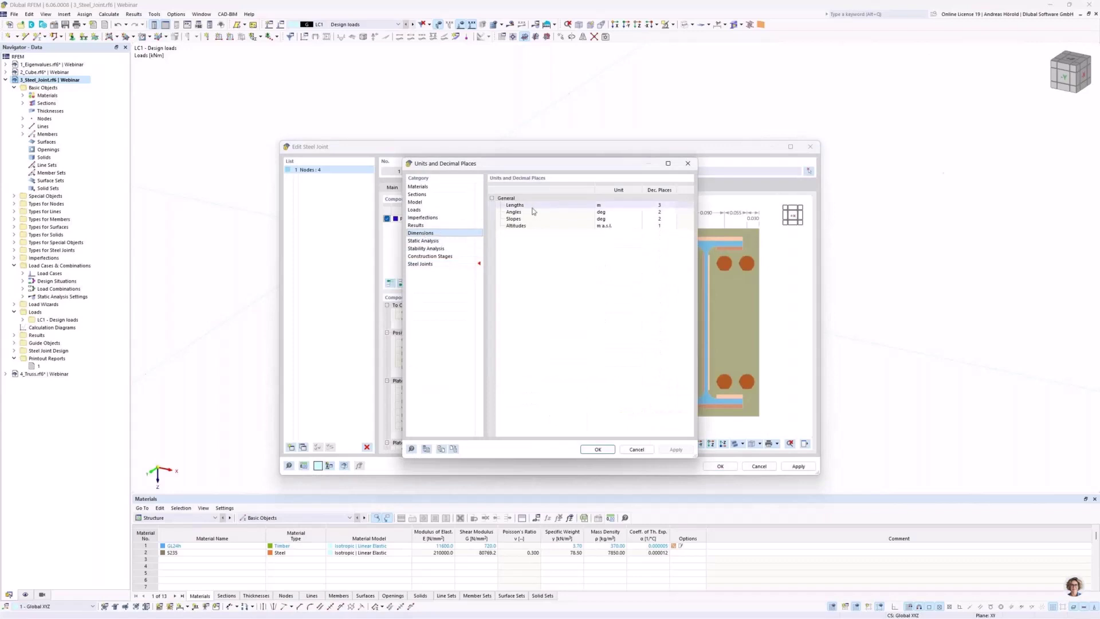
click(612, 206)
click(611, 209)
click(612, 216)
click(669, 207)
click(598, 450)
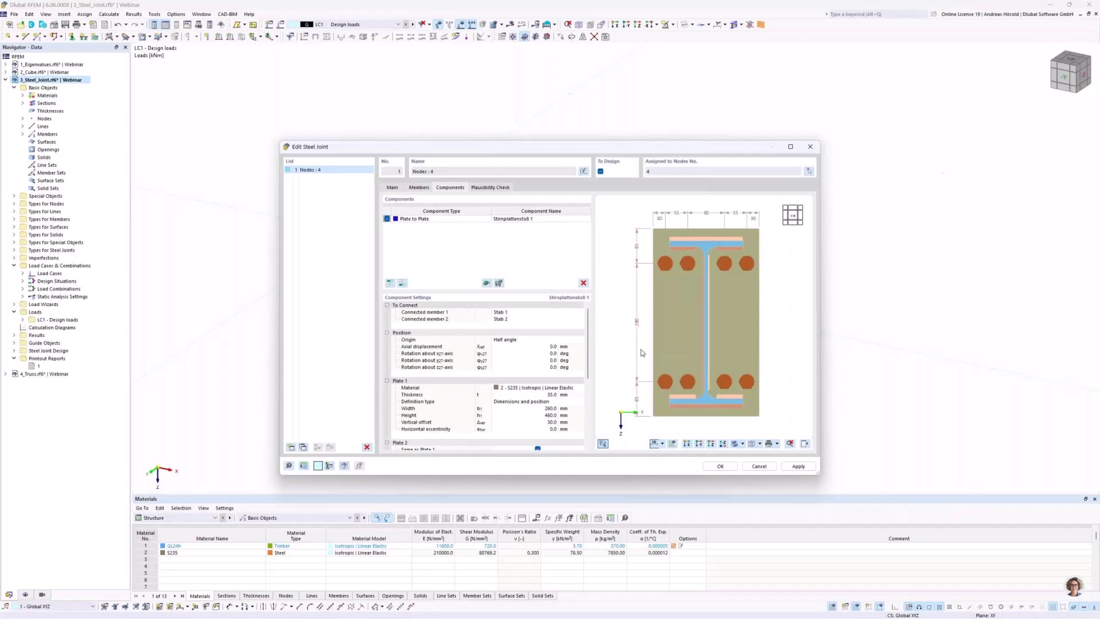
click(799, 468)
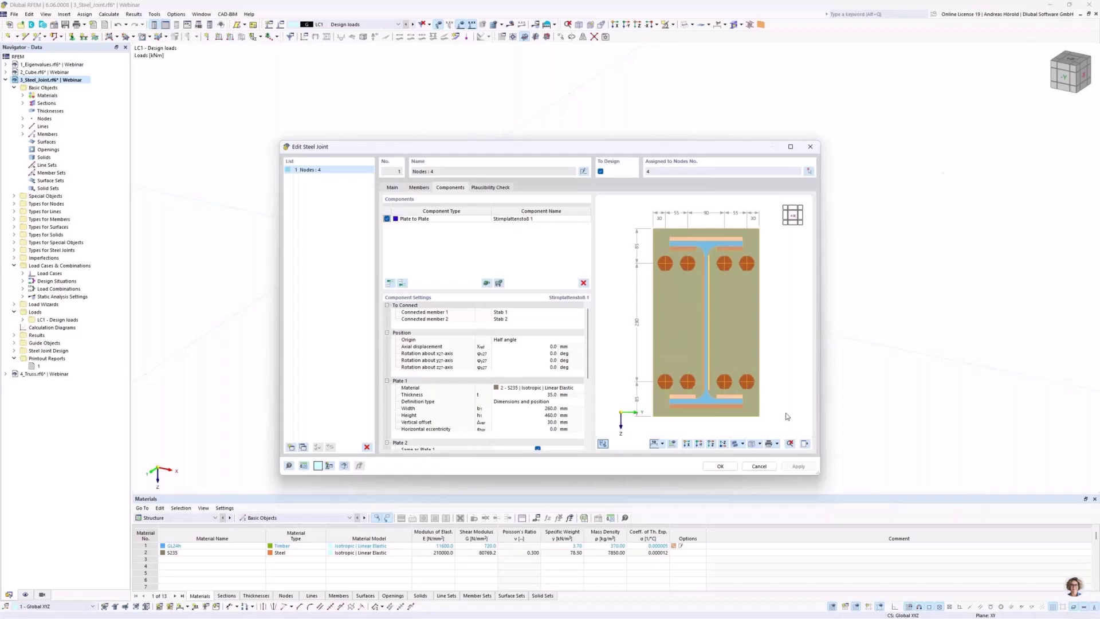
Send the dimensioned joint graphic to printout report 1 as a window-filling picture and review its page in the report.
click(776, 444)
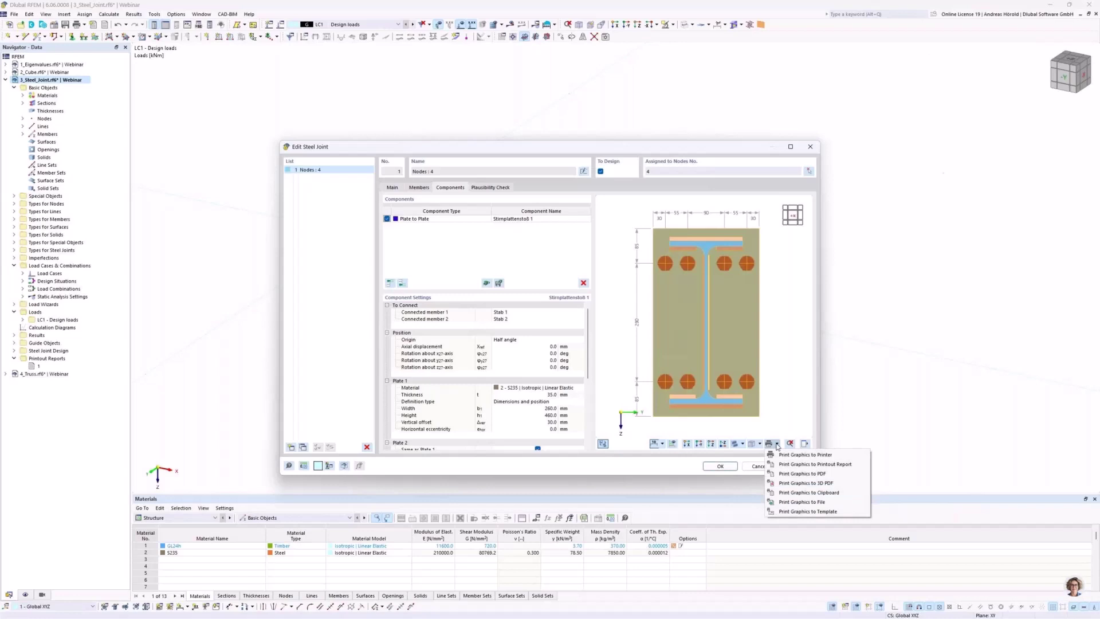
click(808, 468)
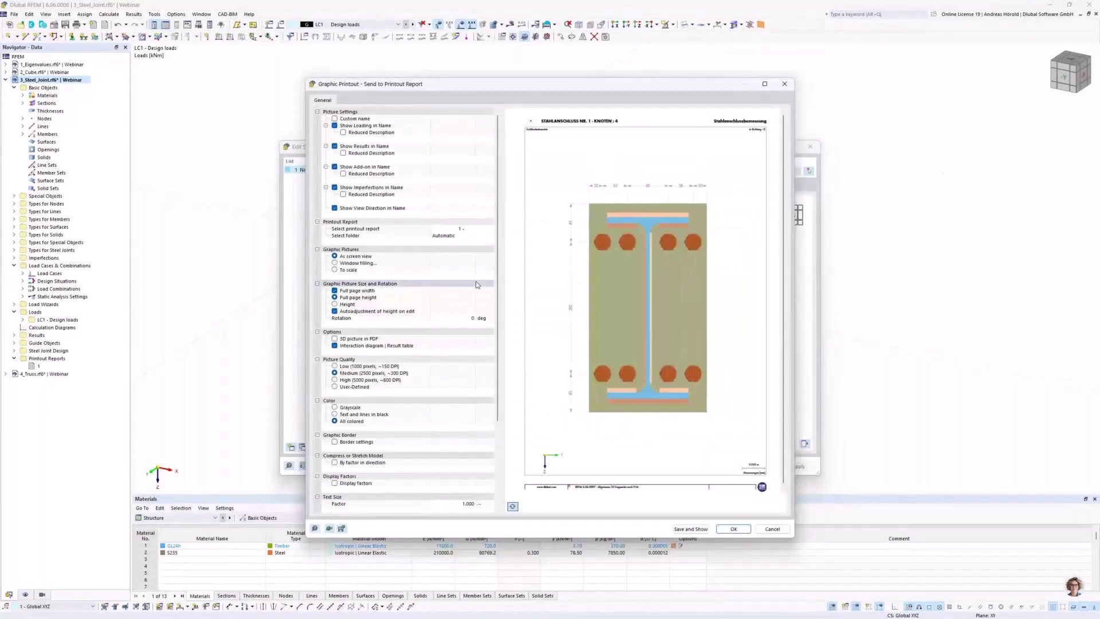
click(335, 263)
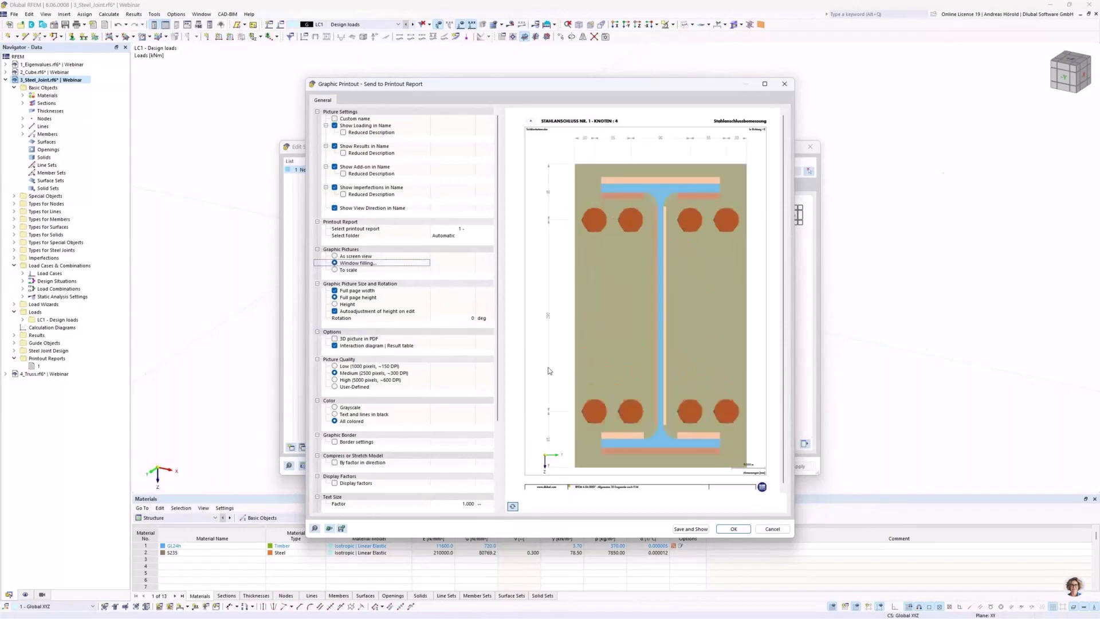
click(692, 528)
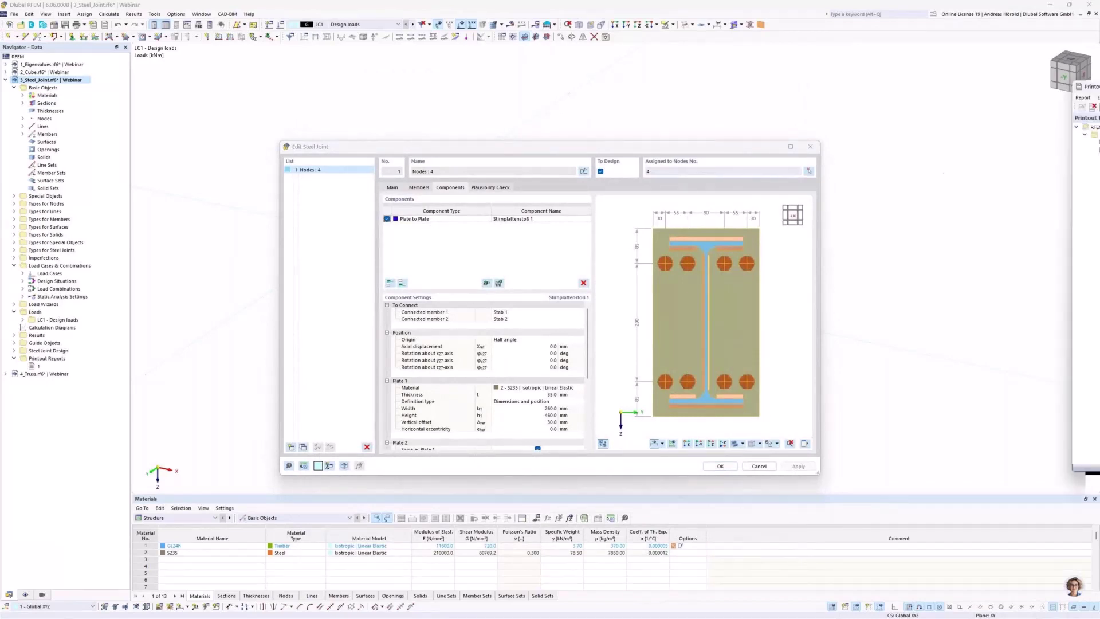
click(941, 105)
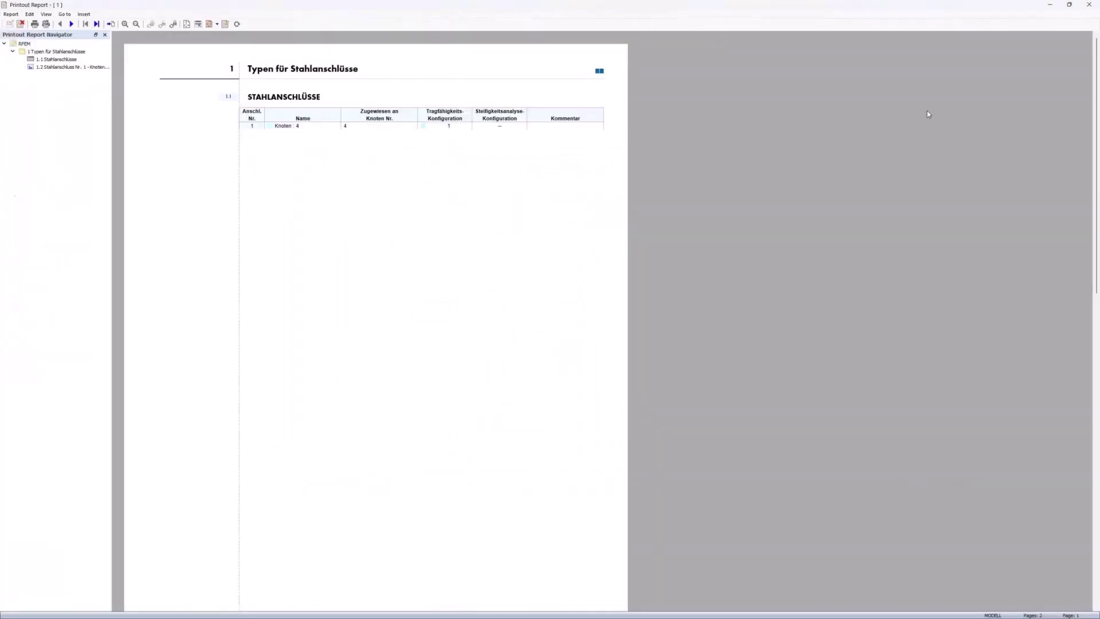
click(66, 67)
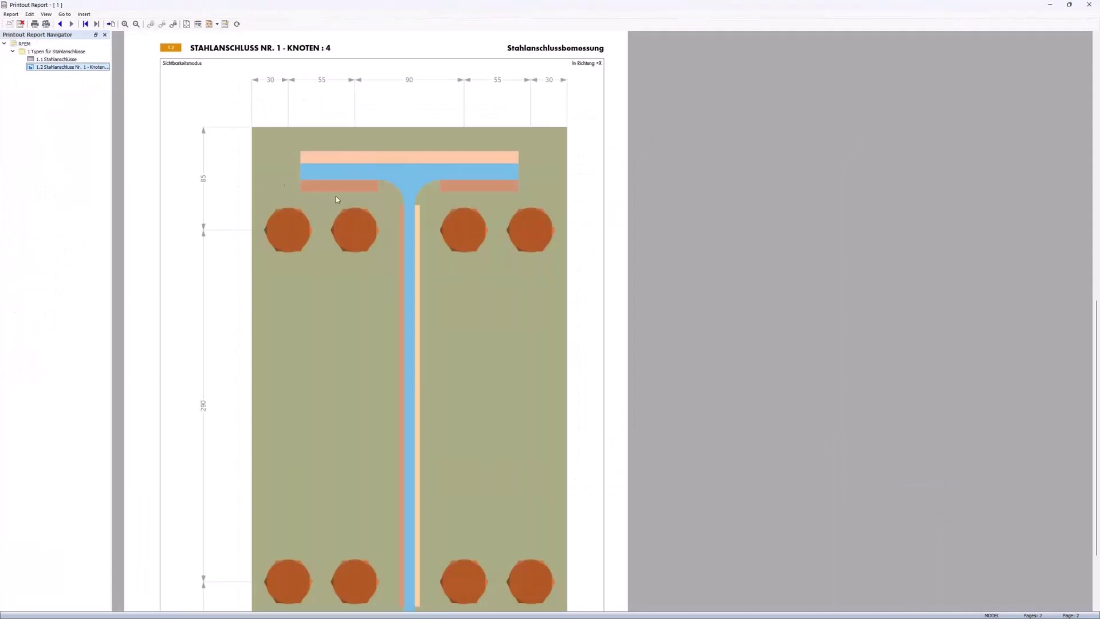
scroll(337, 199, down, 4)
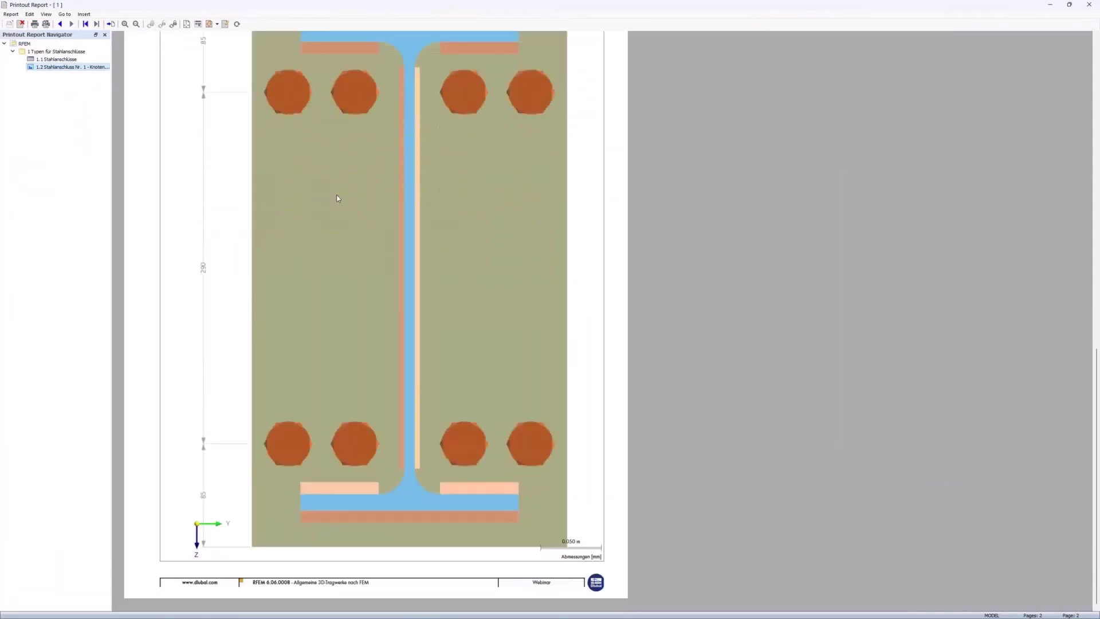
ctrl+scroll(337, 194, down, 2)
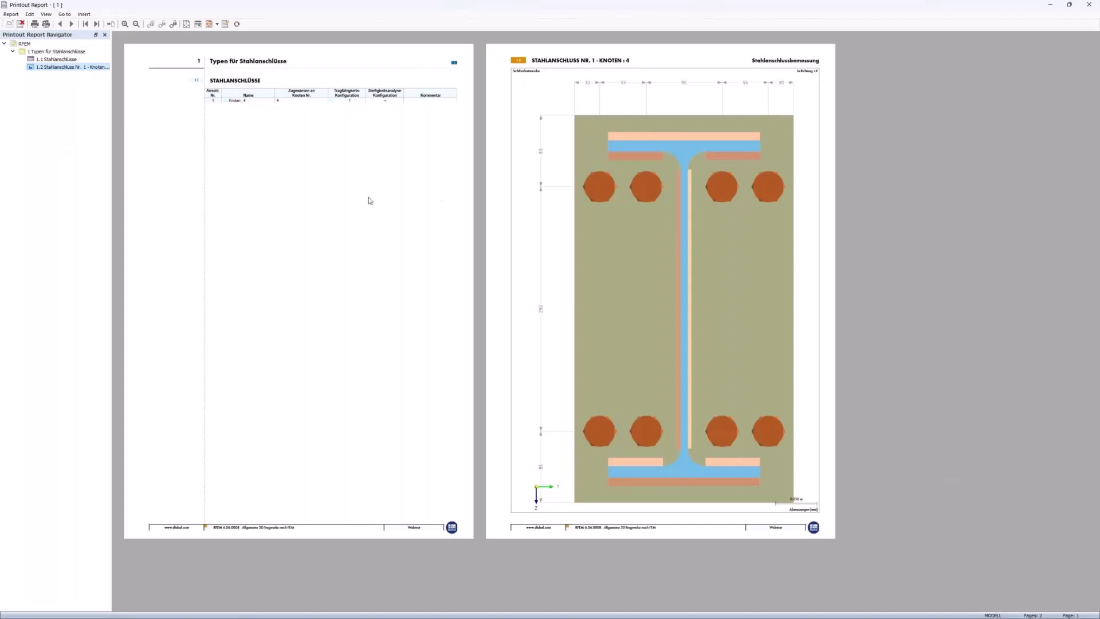
Turn on the page header in the printout report's printer and page settings.
click(10, 14)
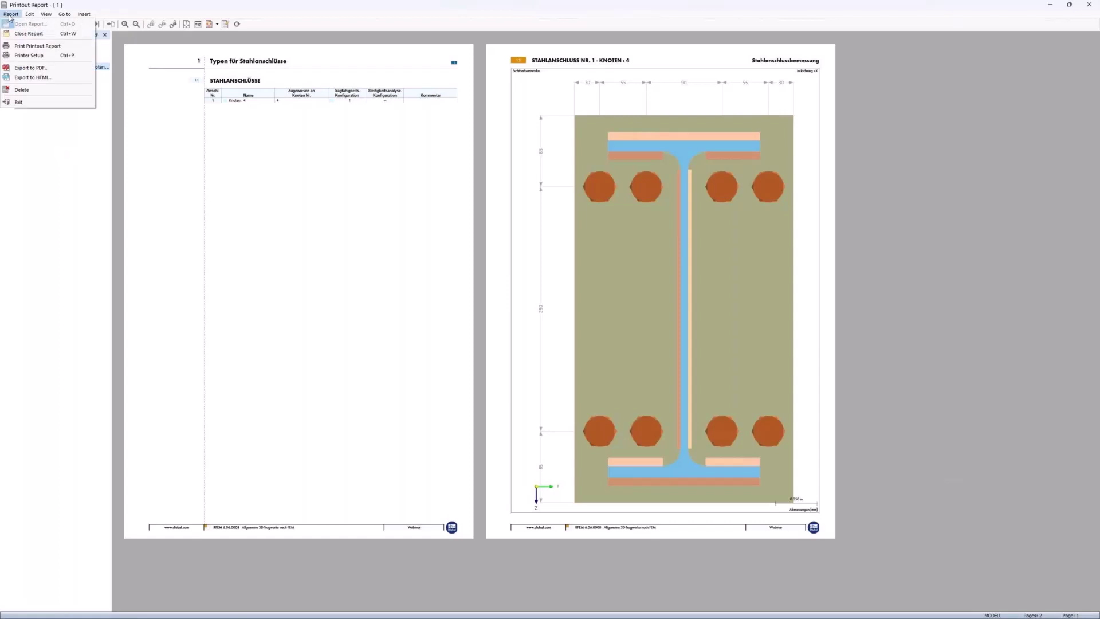
click(33, 56)
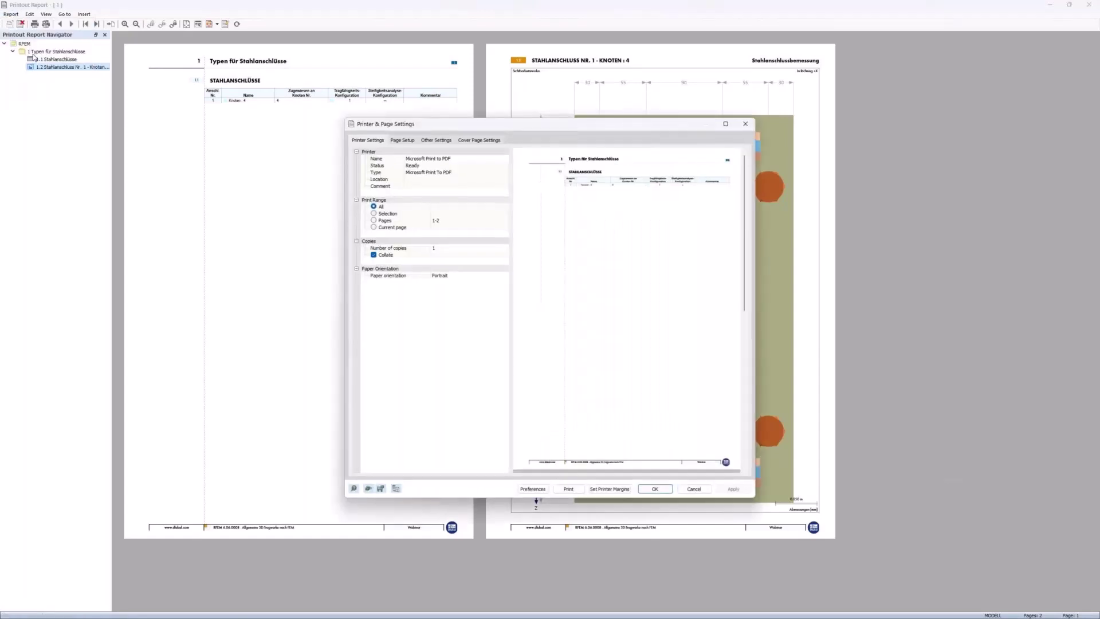
click(437, 140)
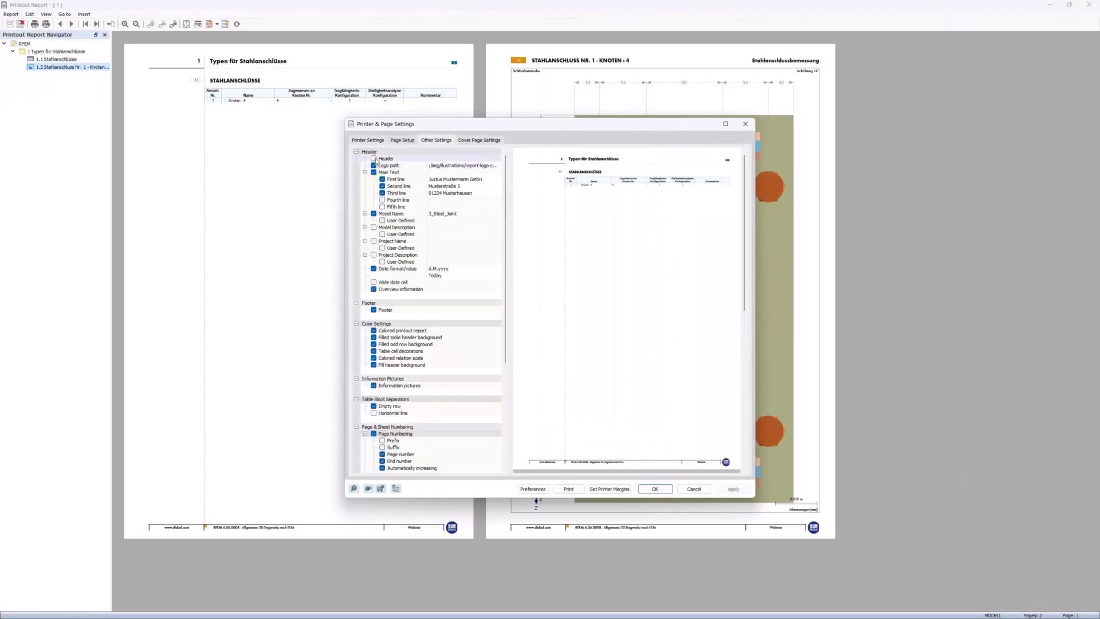
click(373, 159)
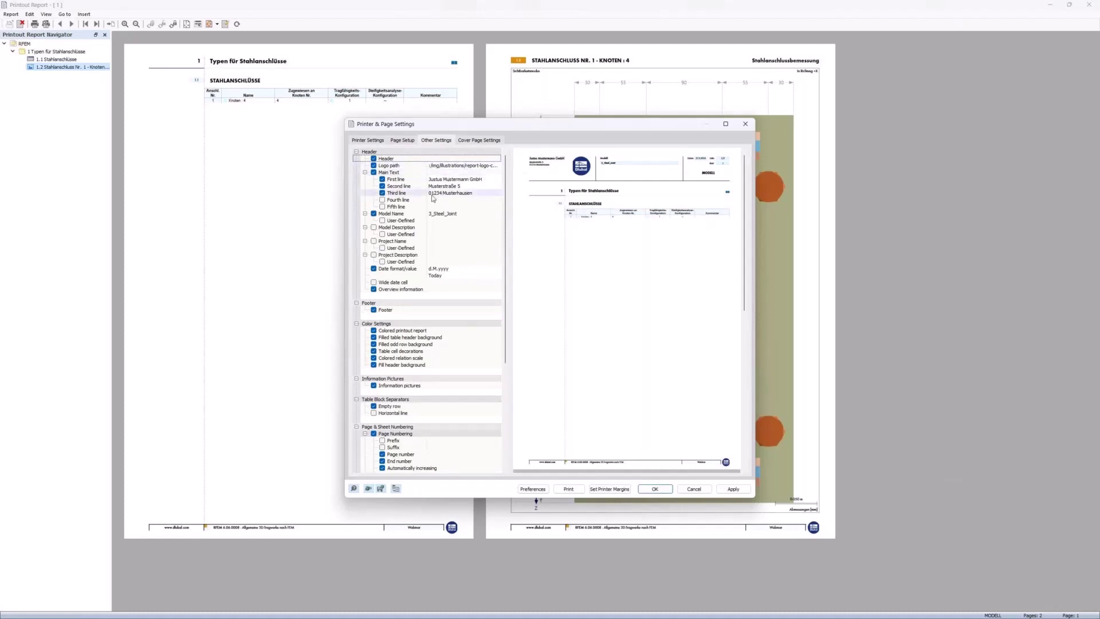
Set the header's first line to Dlubal Software GmbH and fill in the company's street and postcode with town on the second and third lines.
click(444, 180)
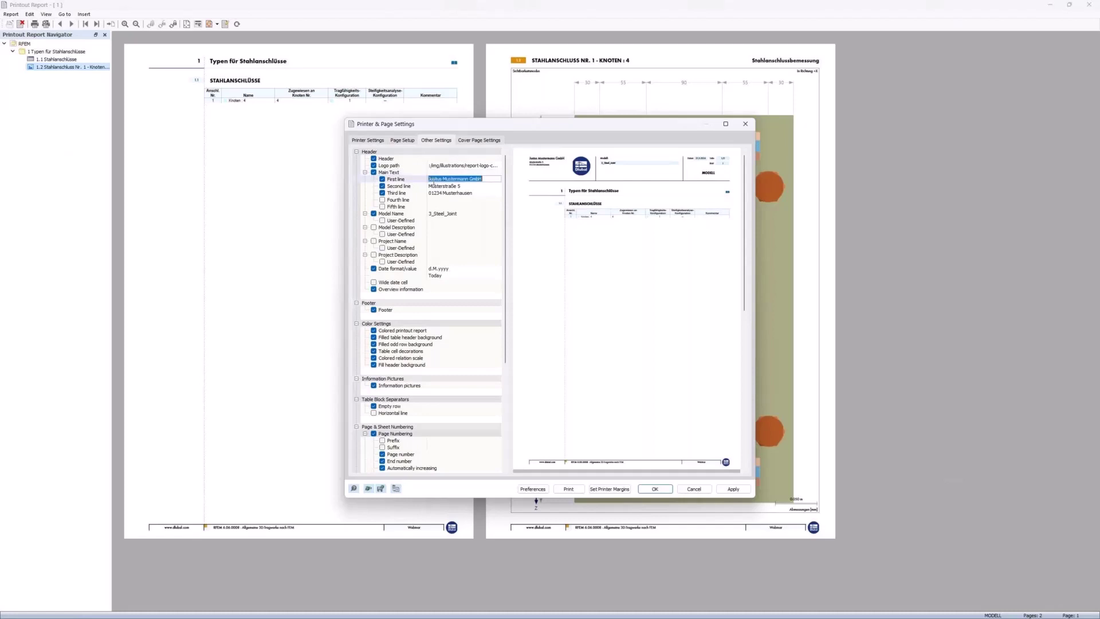
drag(428, 179, 469, 180)
text(Dlubal)
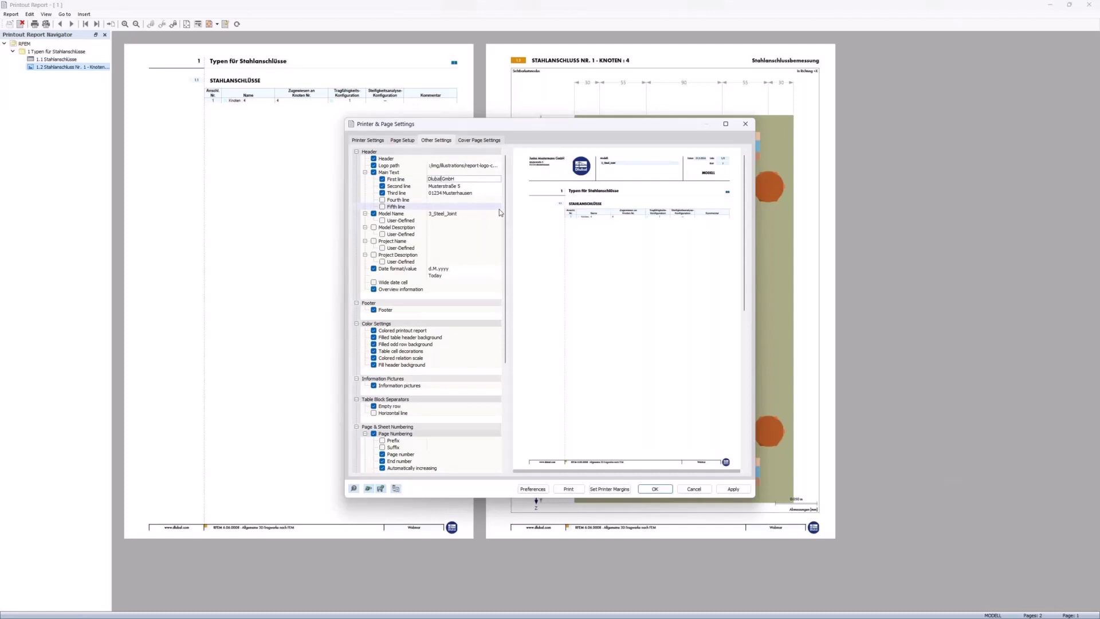
text( Software)
click(451, 185)
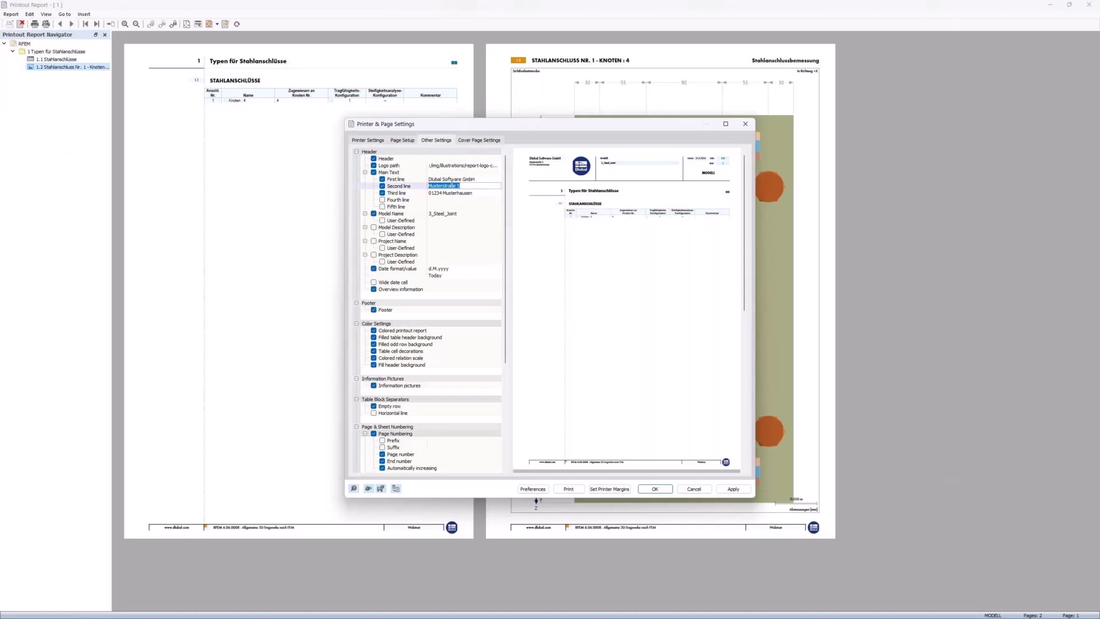
text(Am Zellweg 2)
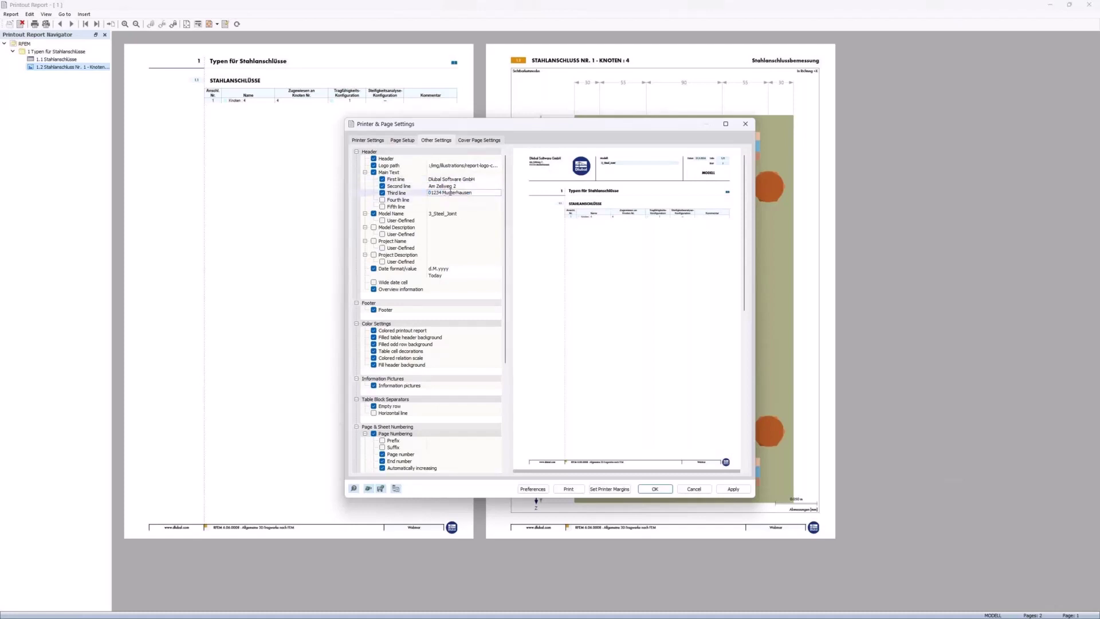
drag(465, 193, 427, 193)
key(BackSpace)
text(h)
text(-93464 Tiegenba)
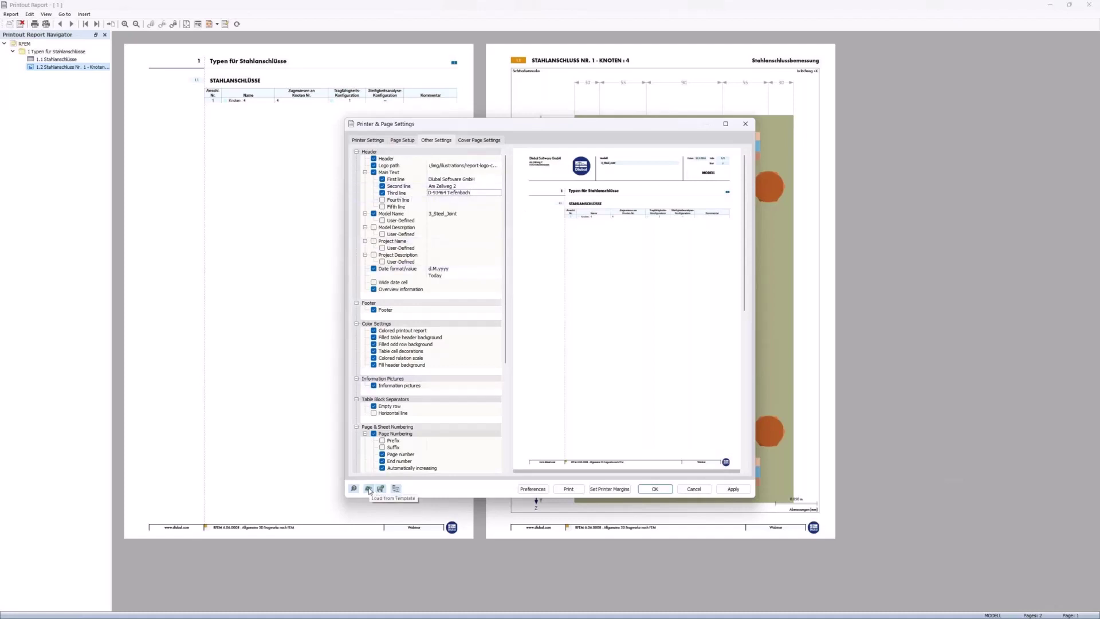
Save the current printer and page settings as a new report settings template named User-Defined Settings 1.
click(381, 489)
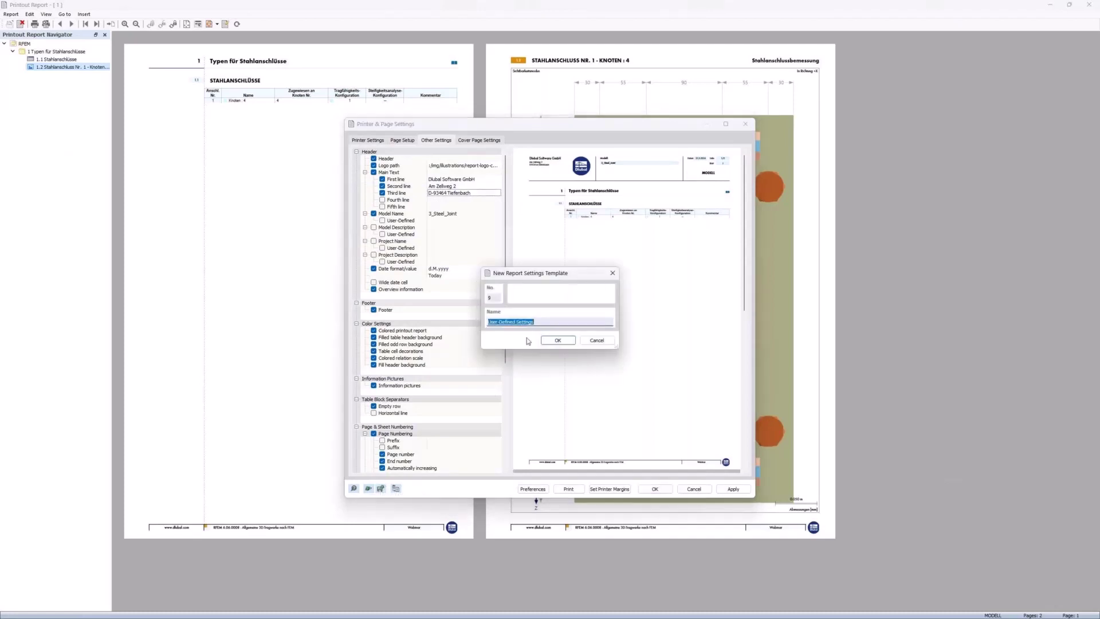
click(543, 322)
click(557, 340)
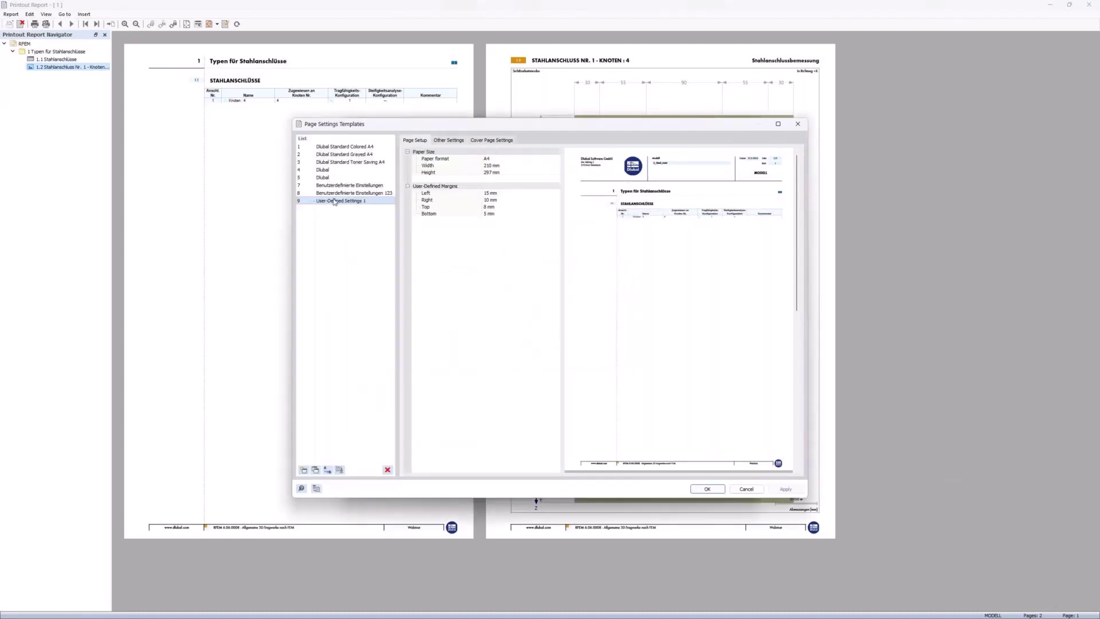
click(706, 489)
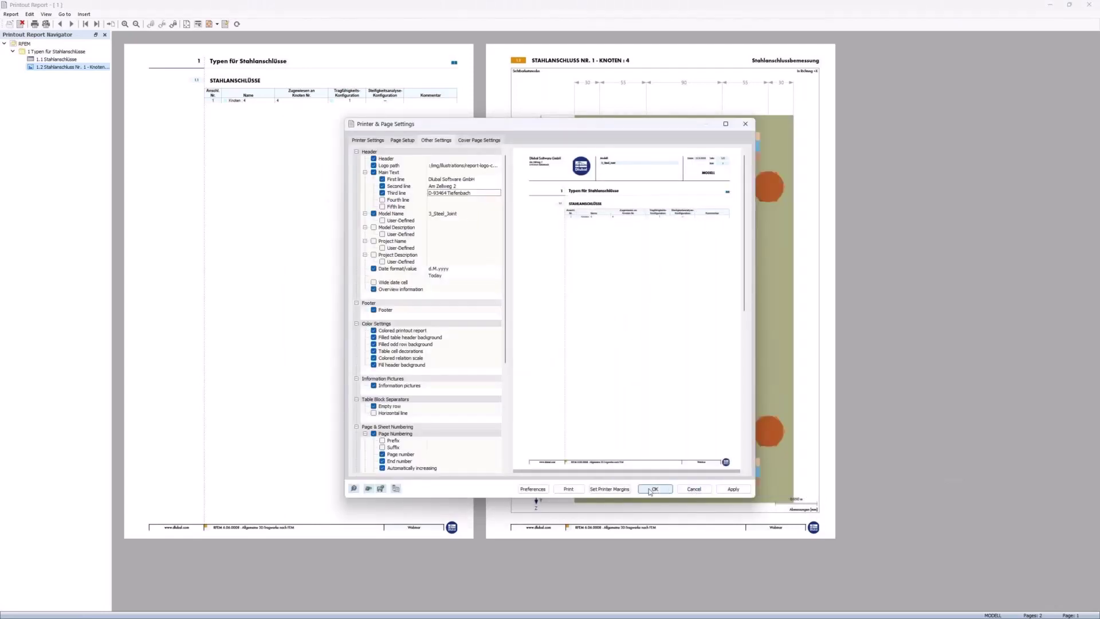
Apply the page settings to the printout report, and close the report and the steel joint editor.
click(653, 489)
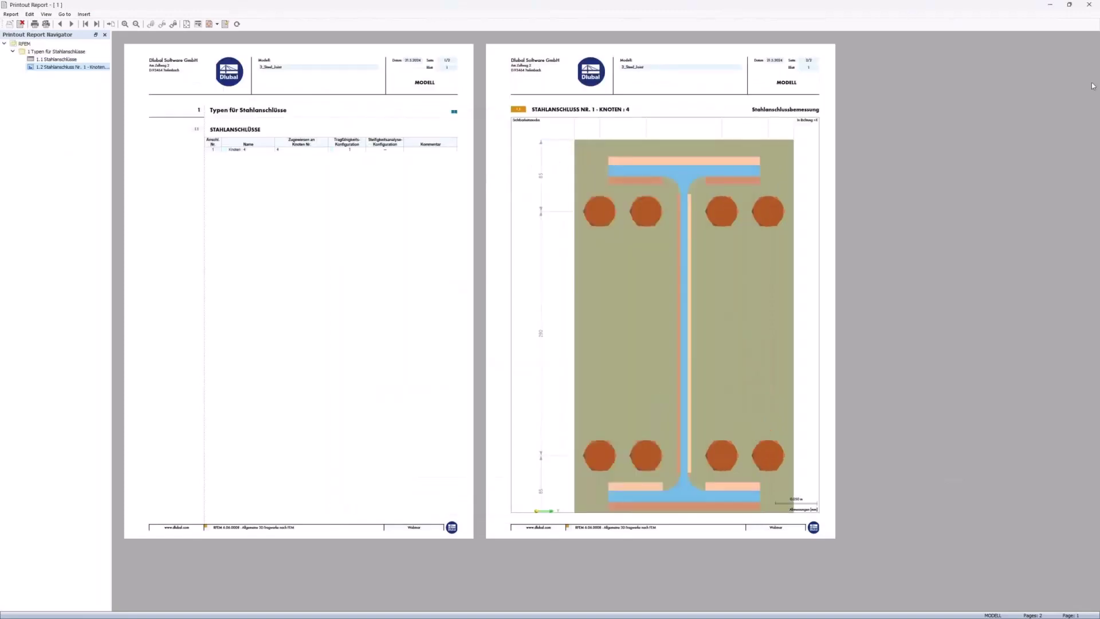
click(1089, 6)
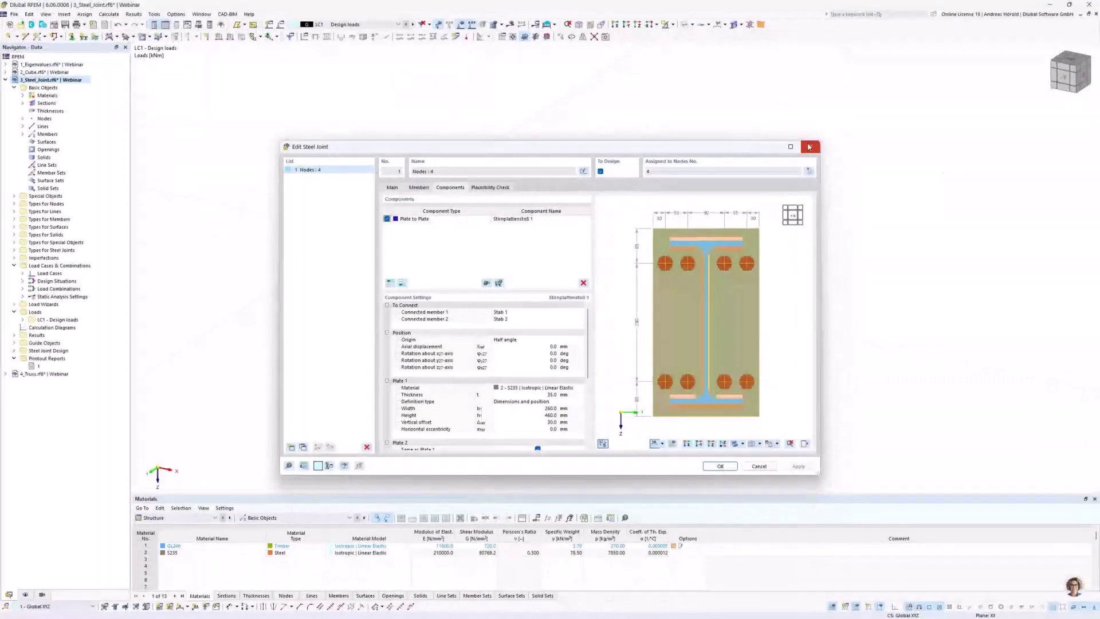
click(809, 147)
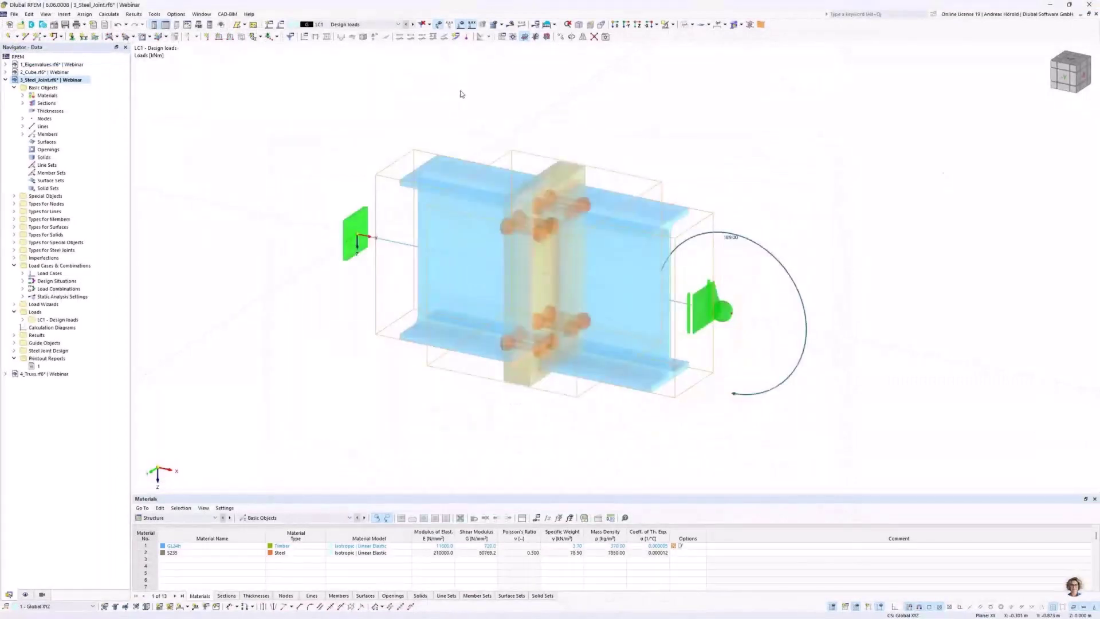
Start a GUI settings export limited to the templates for print settings.
click(172, 14)
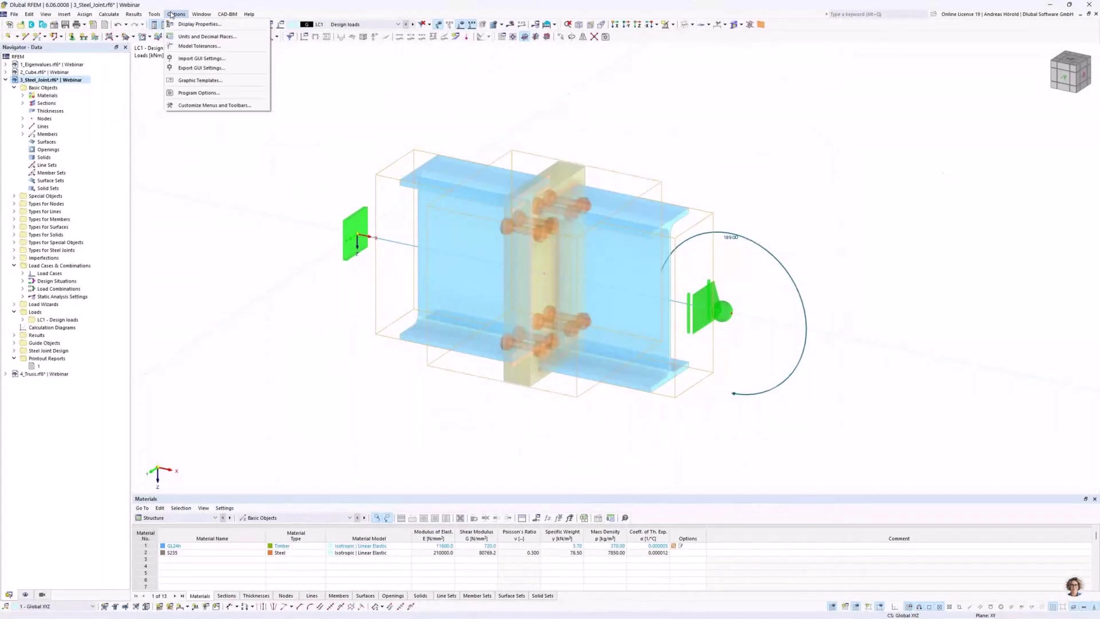
click(213, 70)
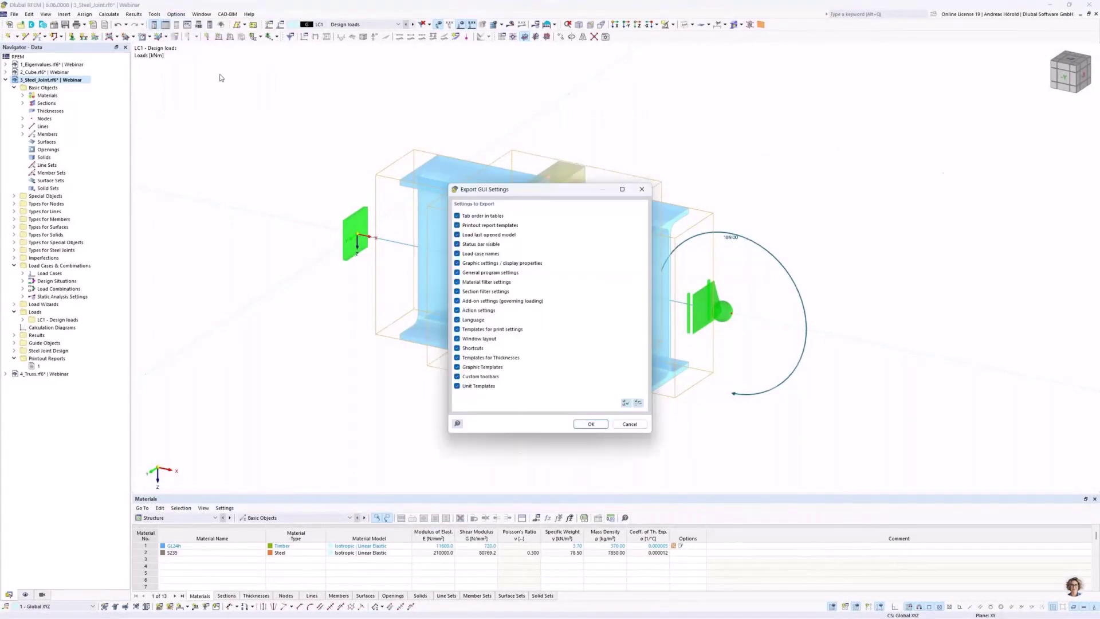
click(637, 404)
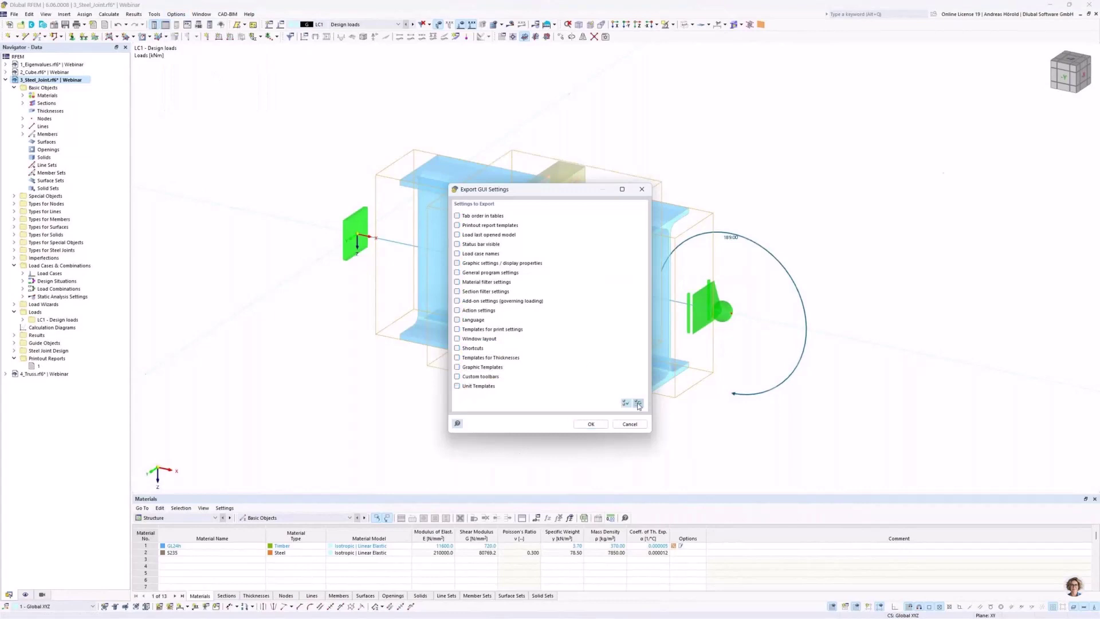
click(457, 330)
click(591, 424)
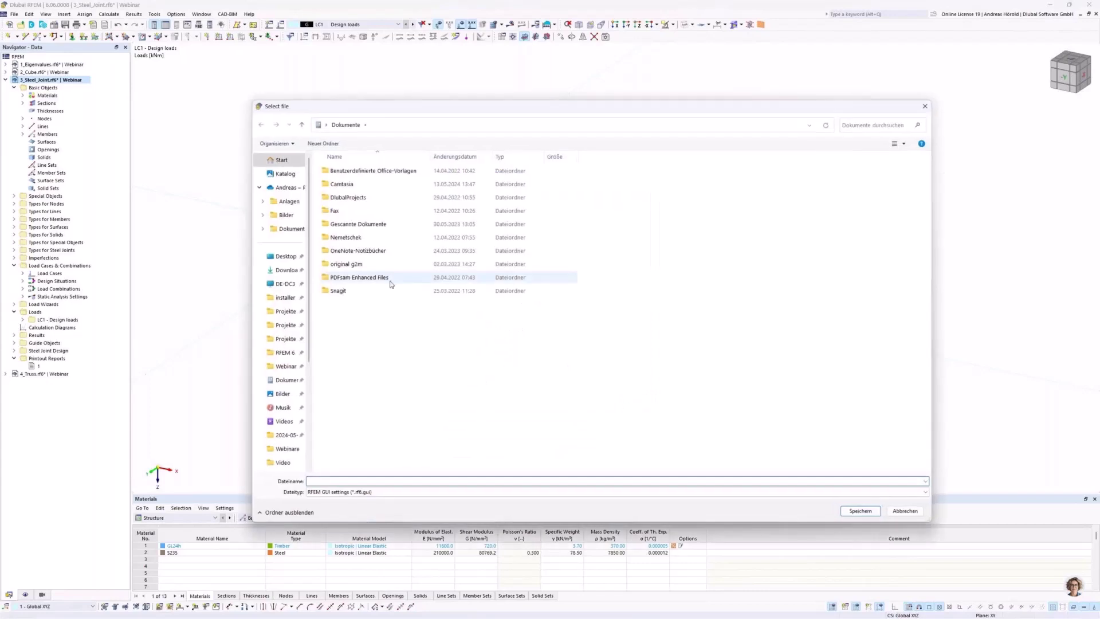
Save the exported GUI settings in the Downloads folder under the file name UD GUI.
click(285, 269)
click(353, 480)
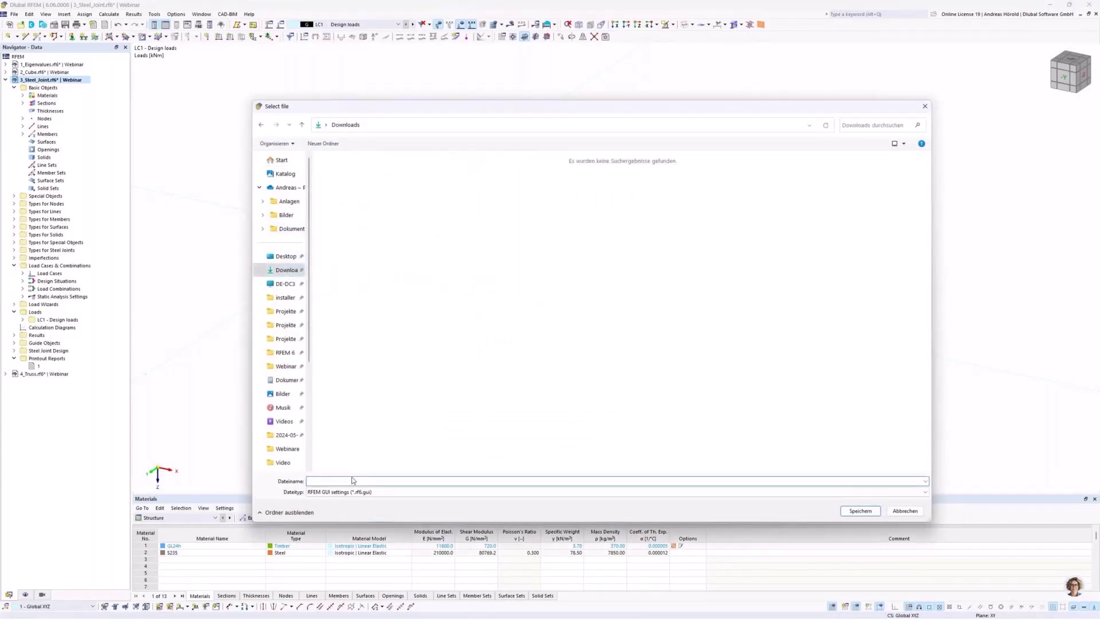
text(U)
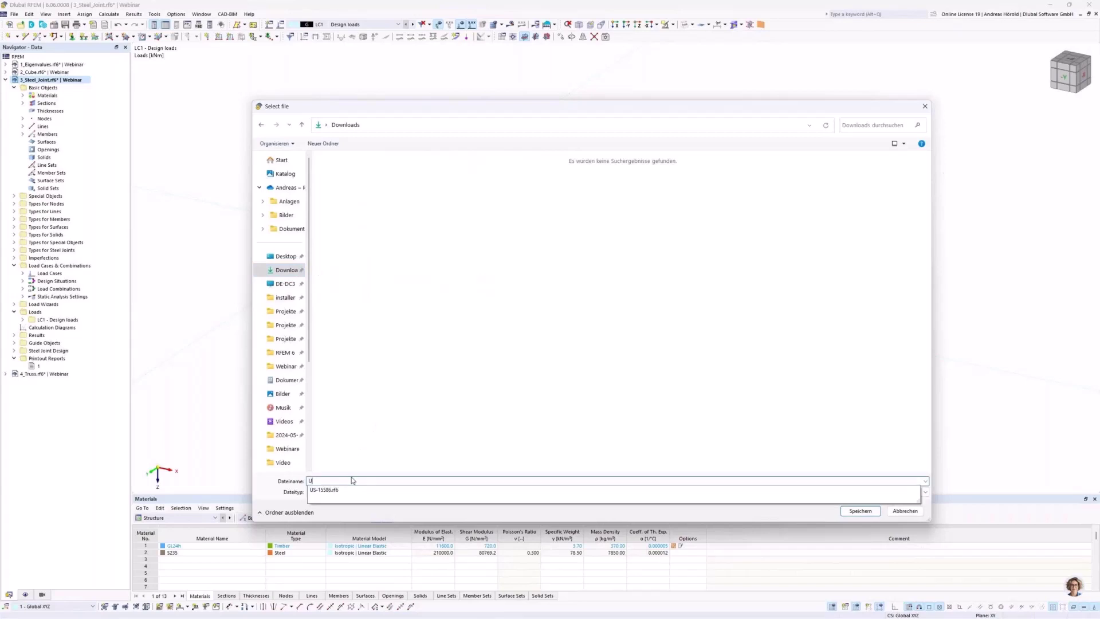
text(D)
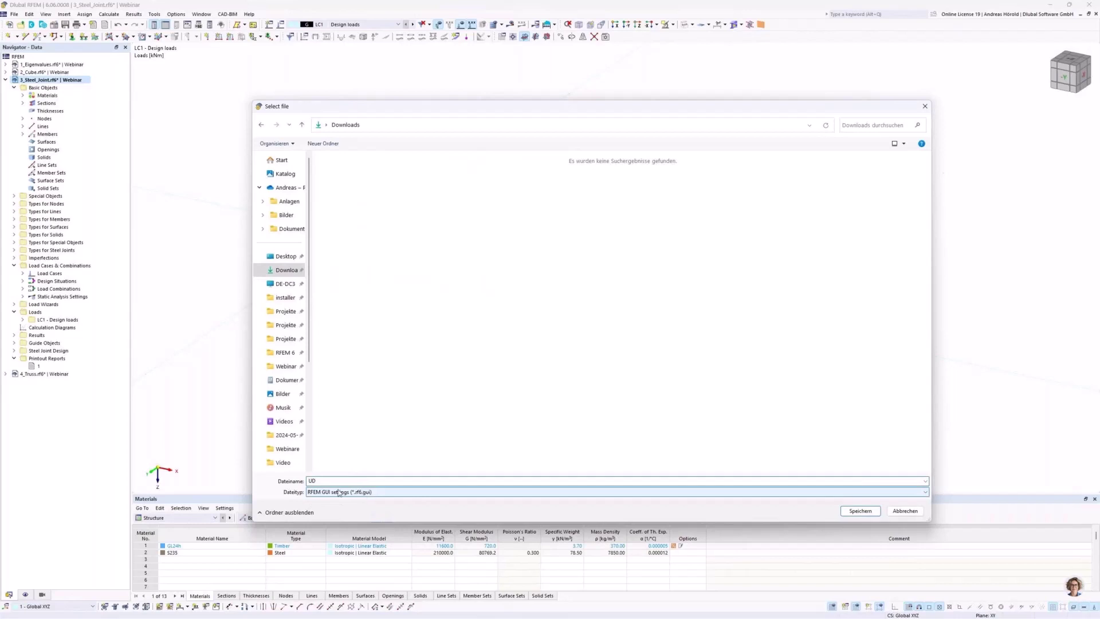
text( GUI)
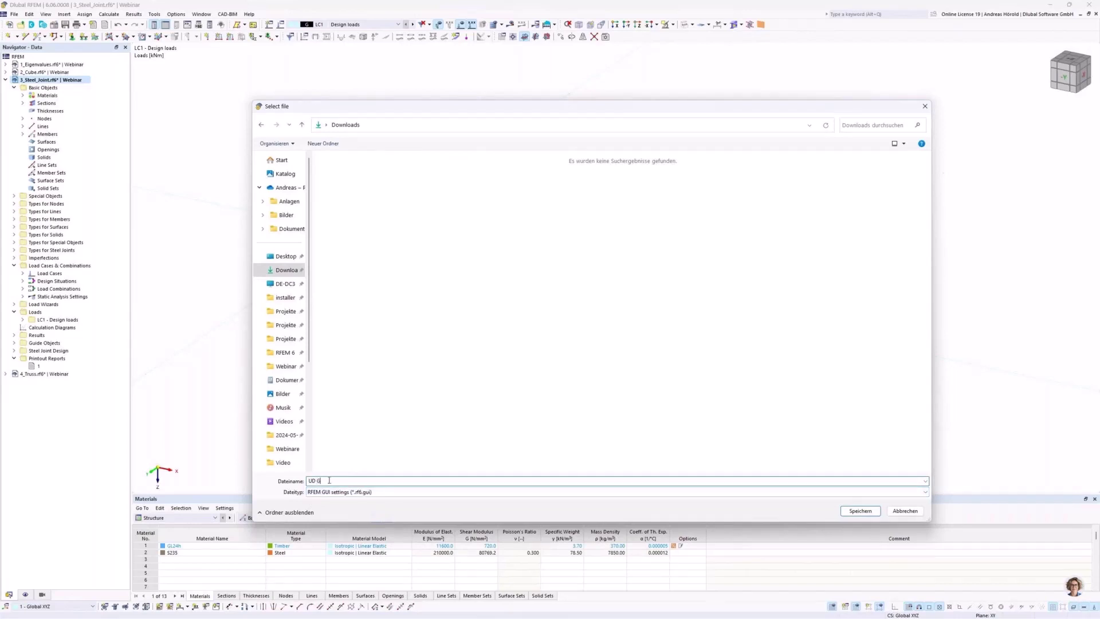
click(860, 510)
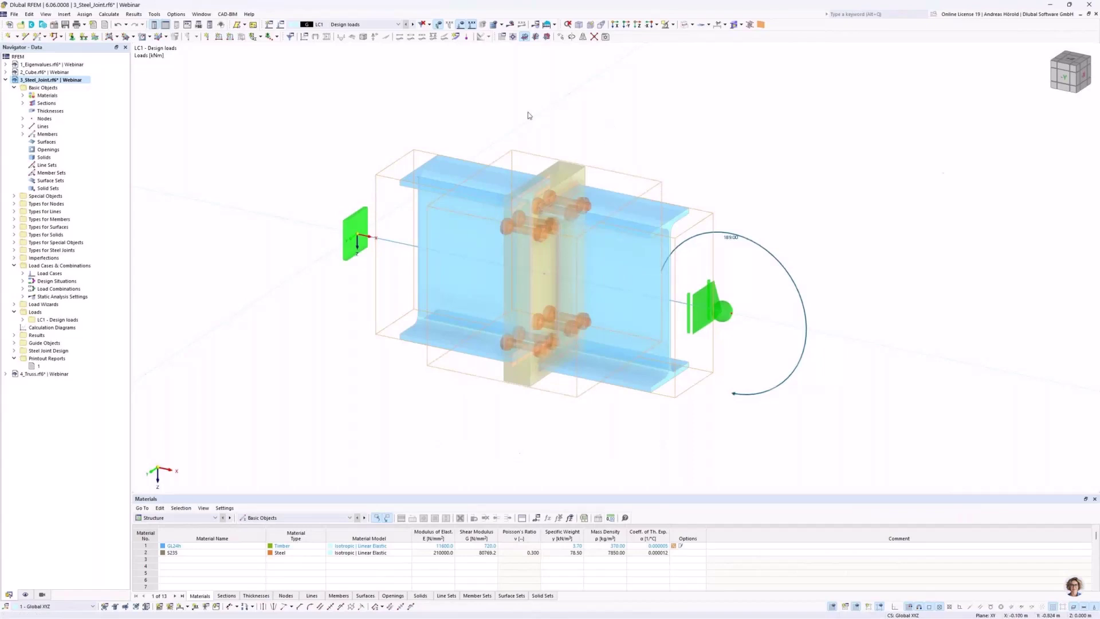
Switch to the web browser and open the Frequently Asked Questions page of the Dlubal website's support section.
click(176, 15)
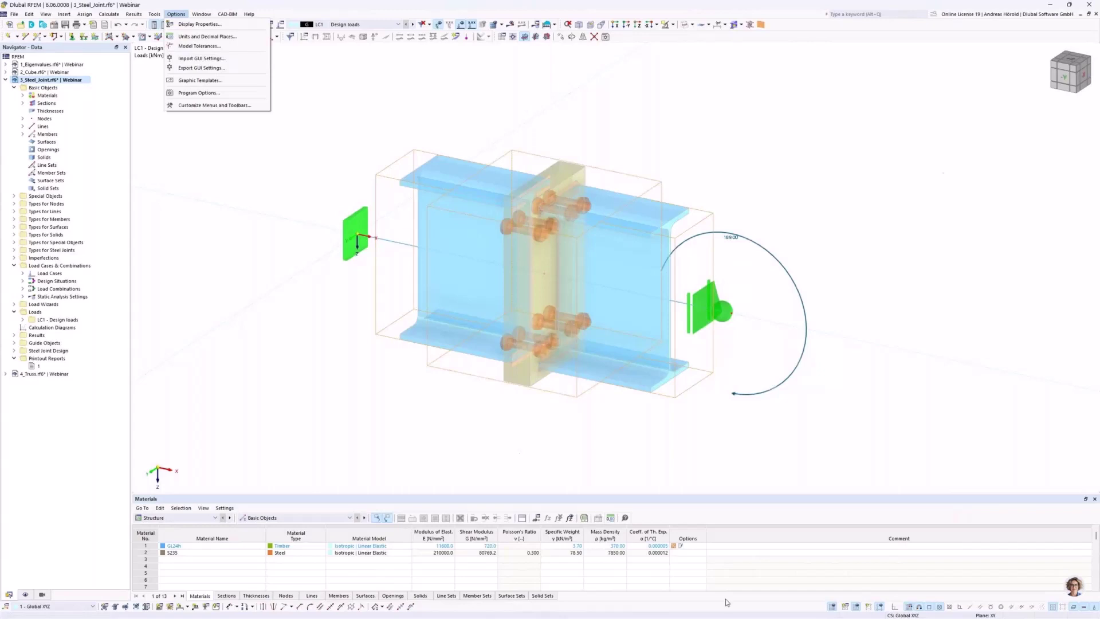
key(alt+Tab)
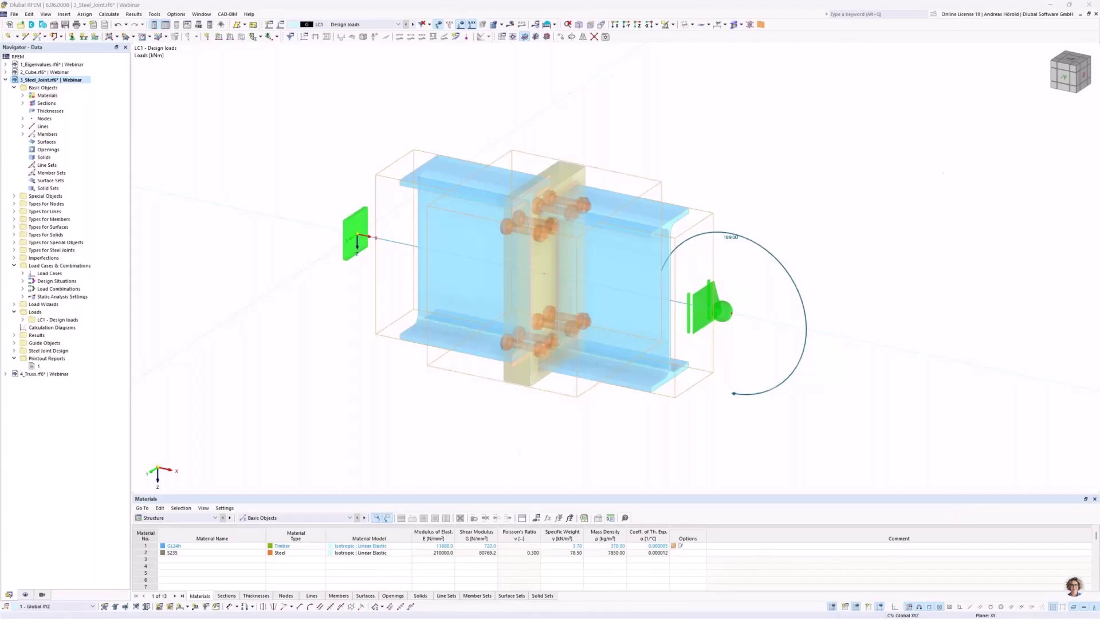
key(alt+Tab)
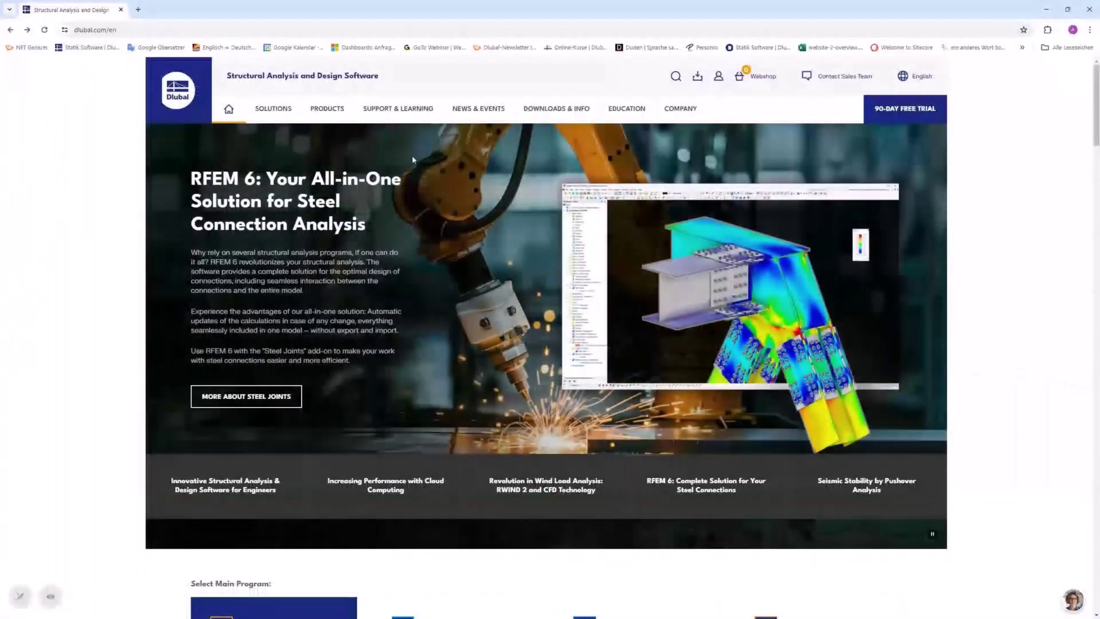
mouse_move(400, 109)
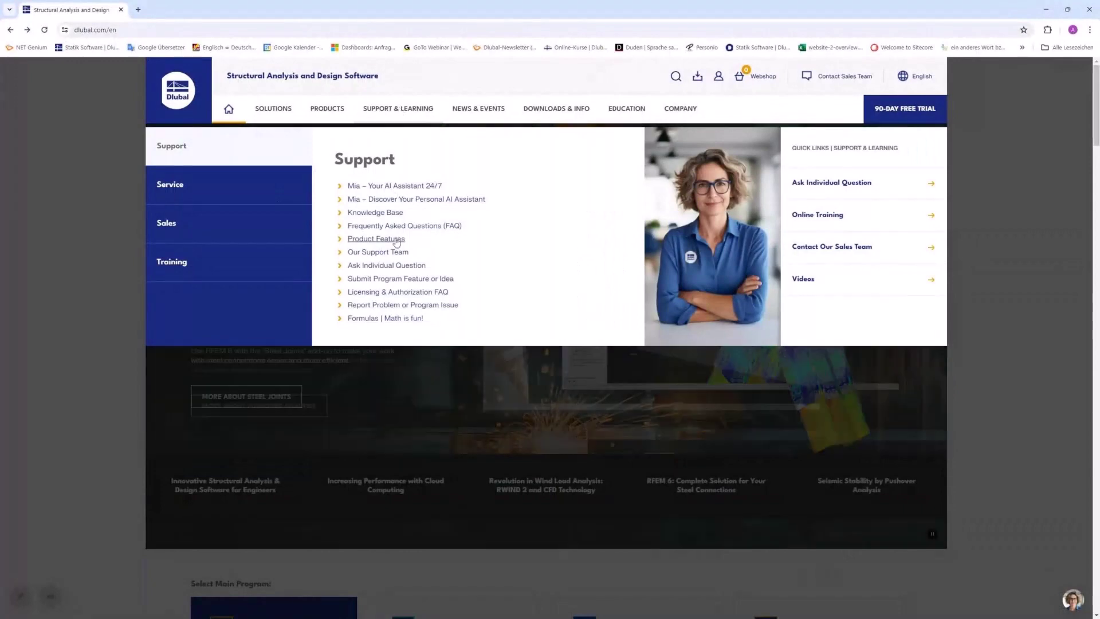
click(399, 226)
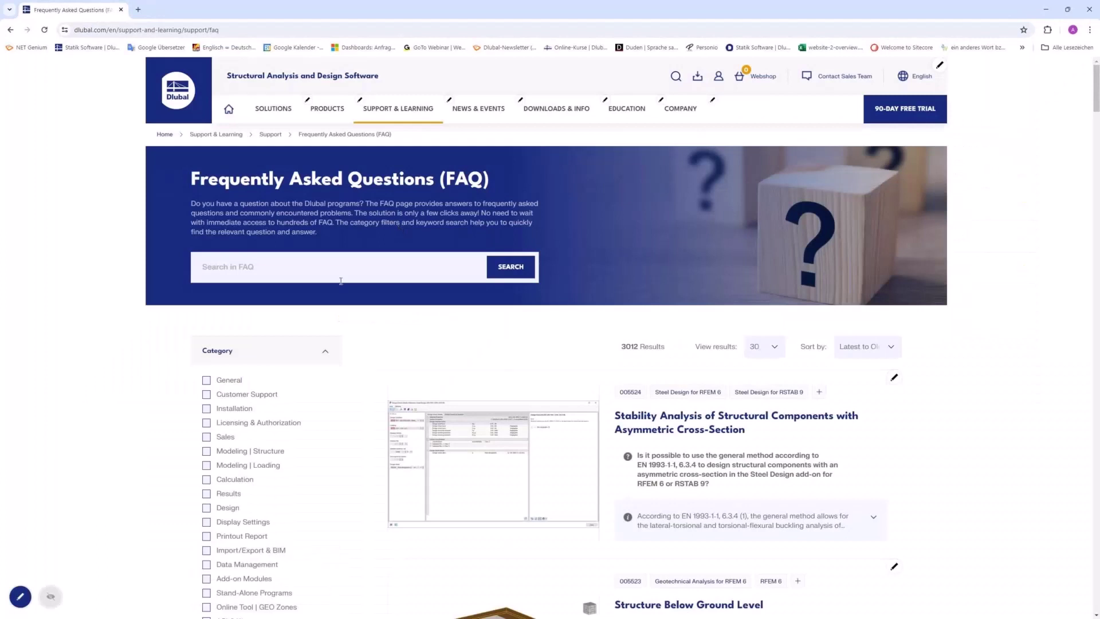
Search the FAQ for "mia prompting" and open the Mia Prompting entry.
click(297, 268)
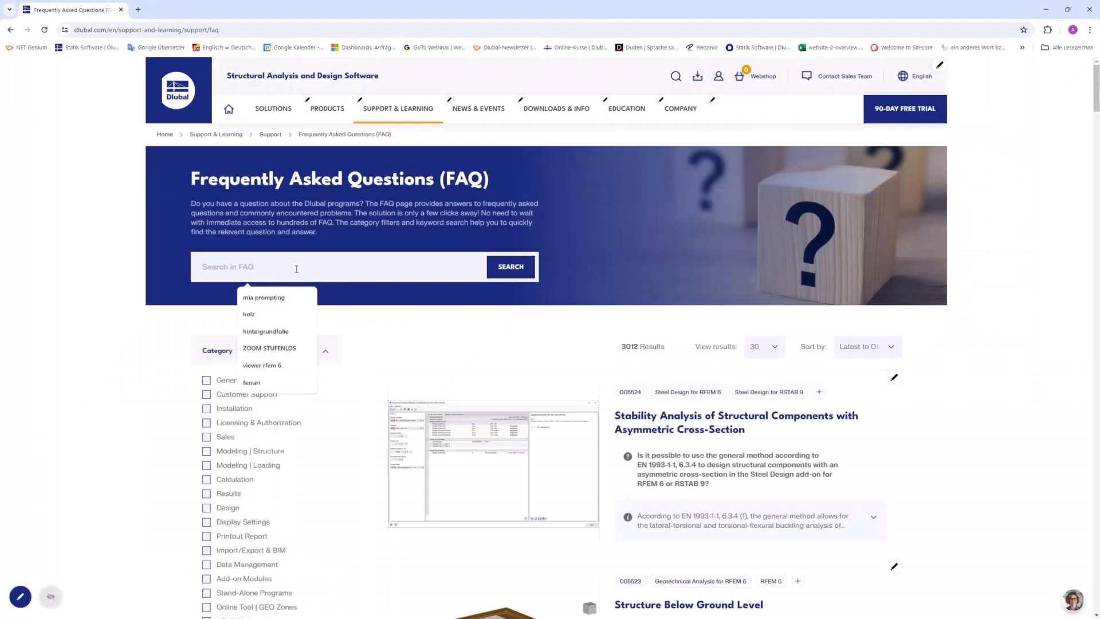
click(264, 297)
click(500, 276)
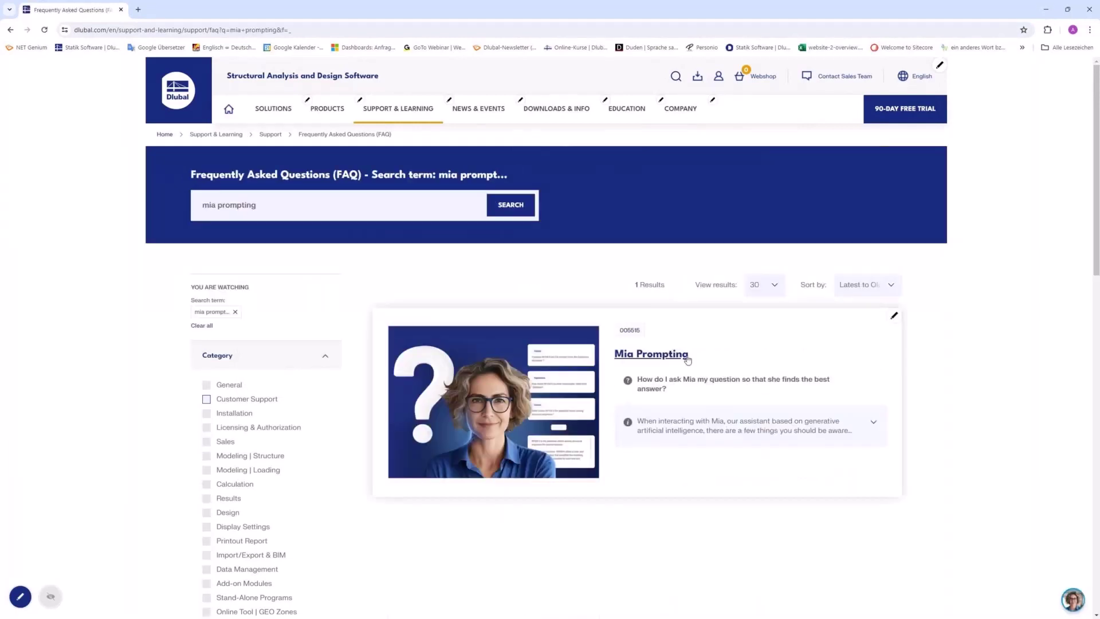
click(657, 355)
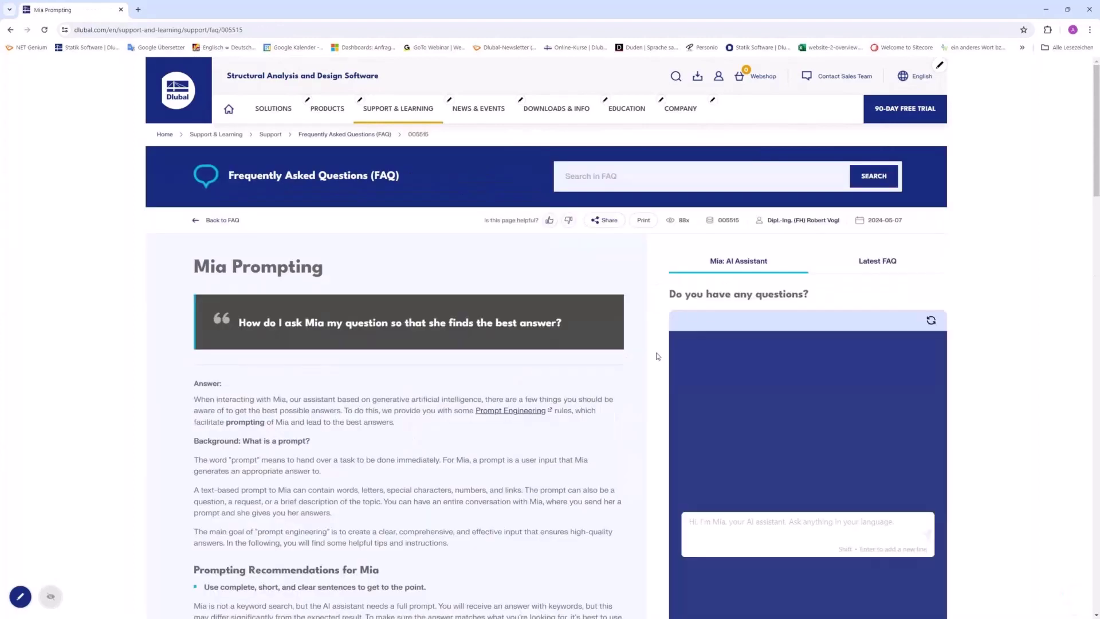
Read the Mia Prompting article's definition of a prompt and its first two recommendations, highlighting the key sentences.
scroll(527, 321, down, 3)
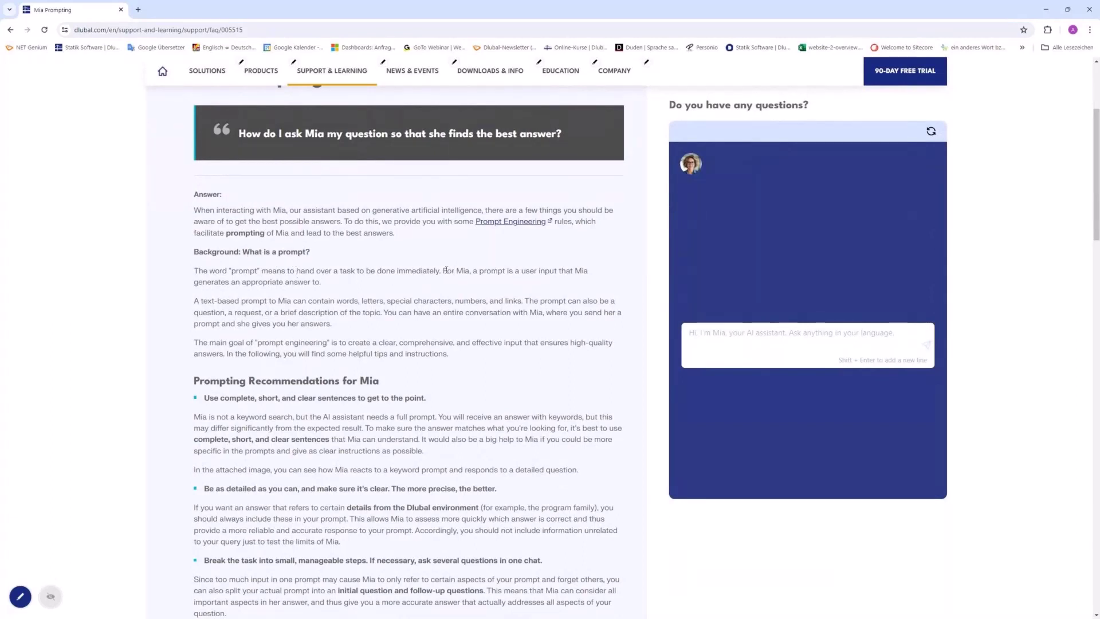
drag(444, 270, 456, 287)
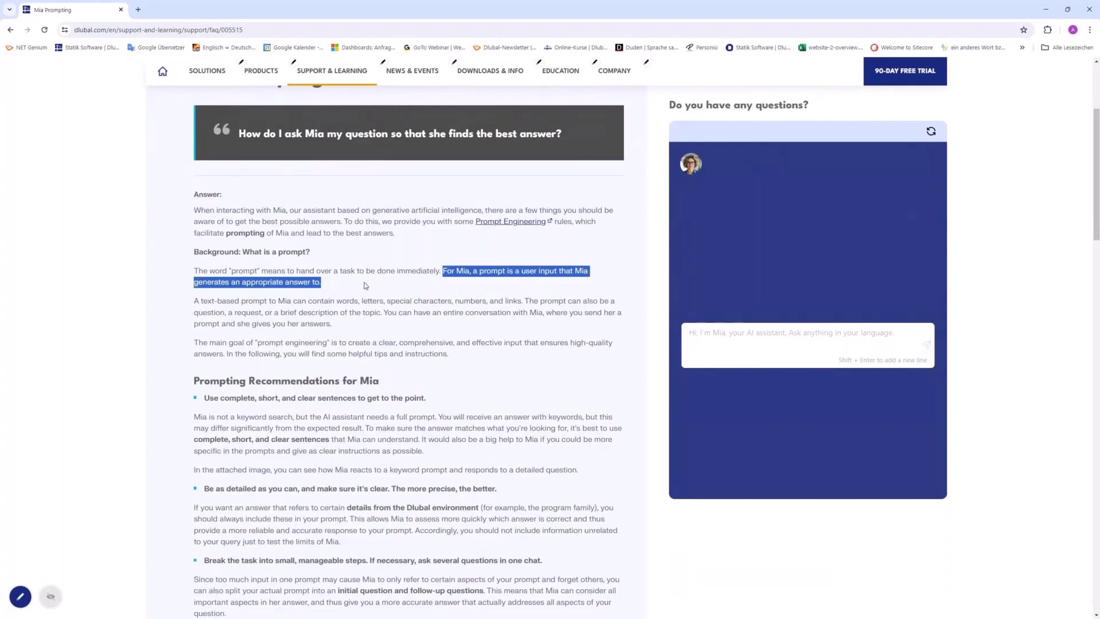
scroll(365, 339, down, 1)
scroll(366, 338, down, 2)
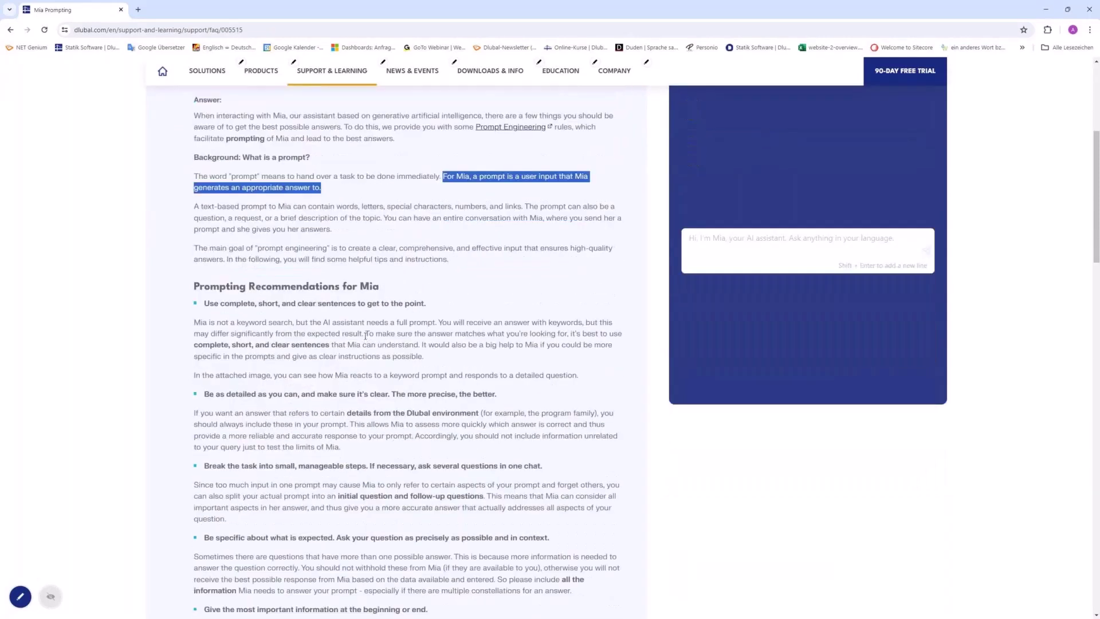
scroll(365, 336, down, 2)
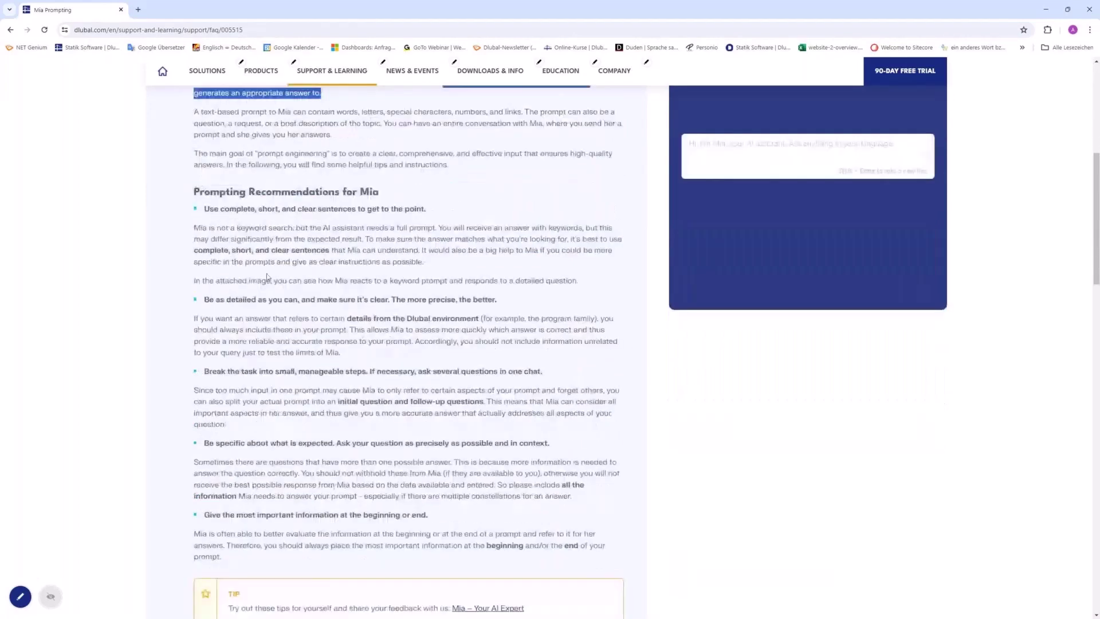
drag(205, 210, 446, 211)
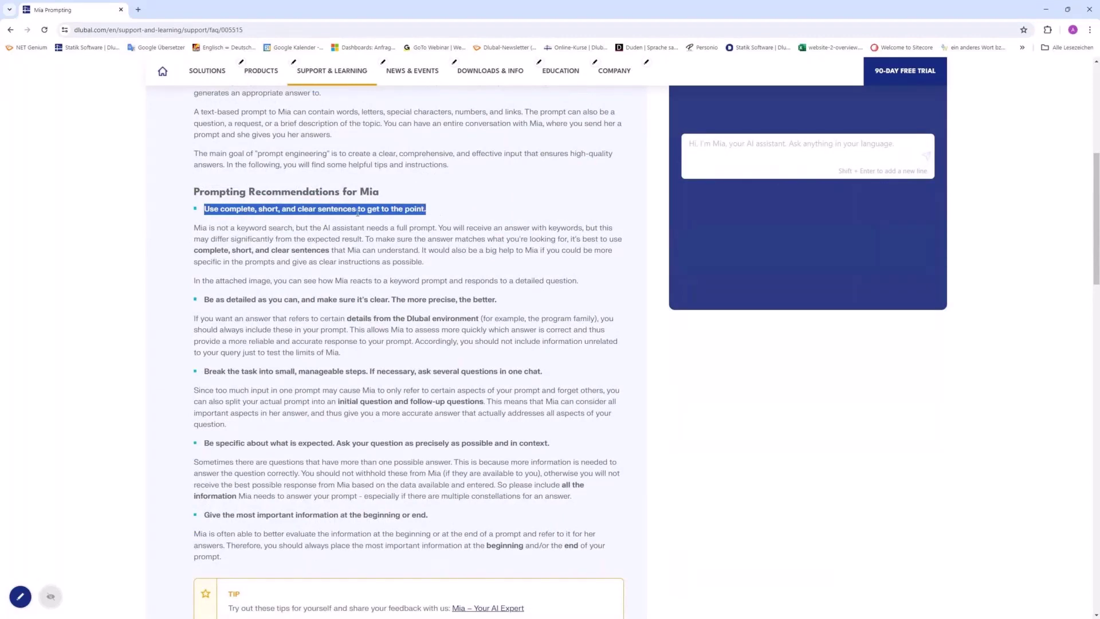
scroll(419, 274, down, 1)
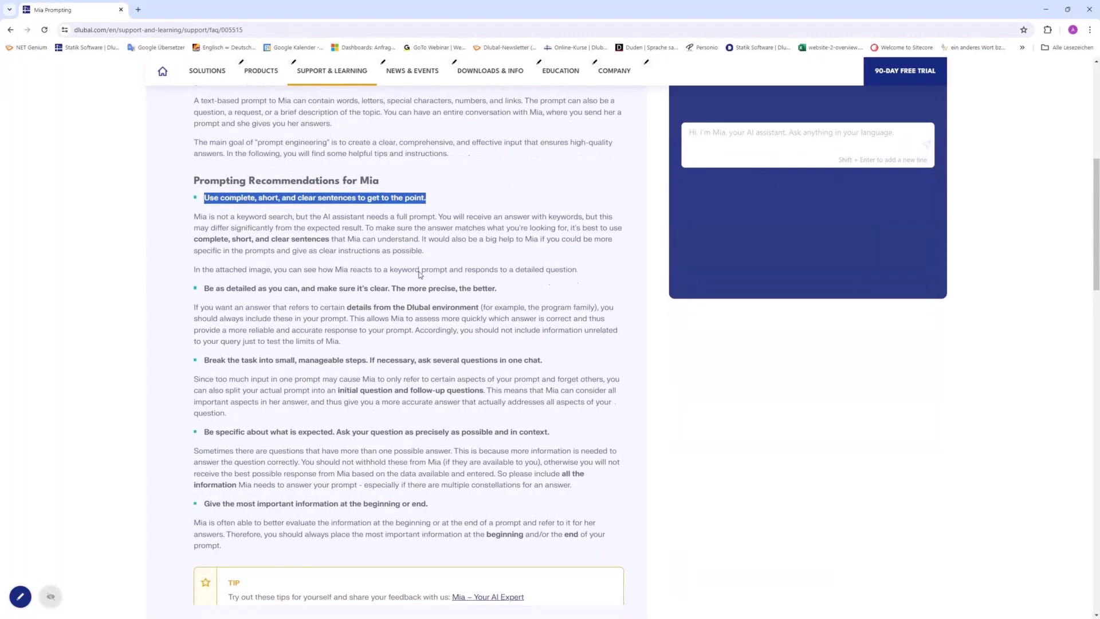
scroll(419, 275, down, 1)
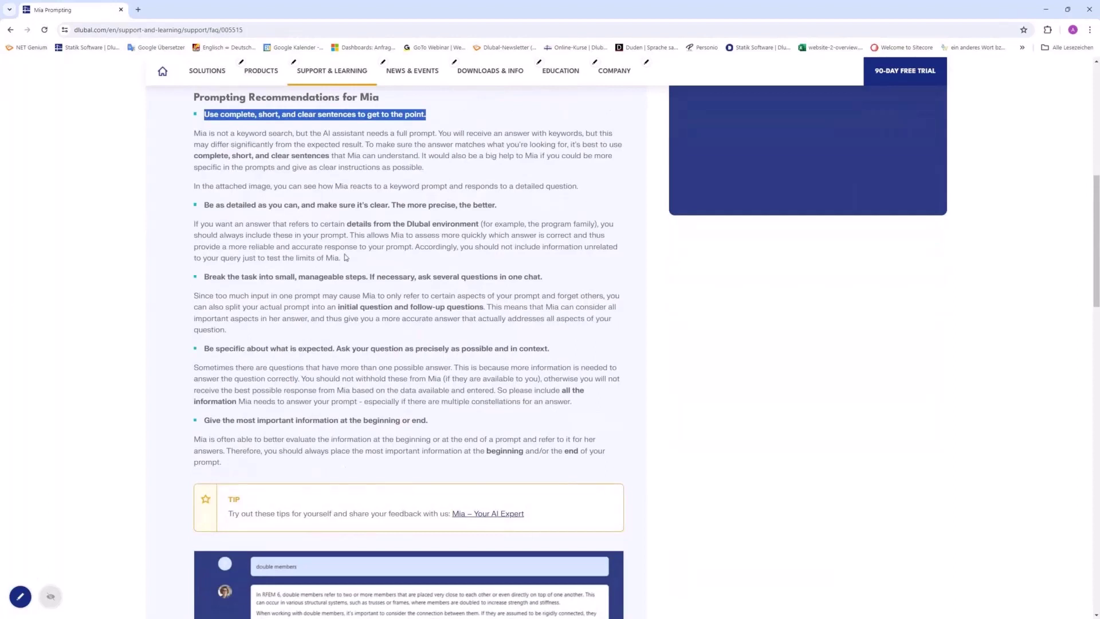
drag(204, 205, 529, 205)
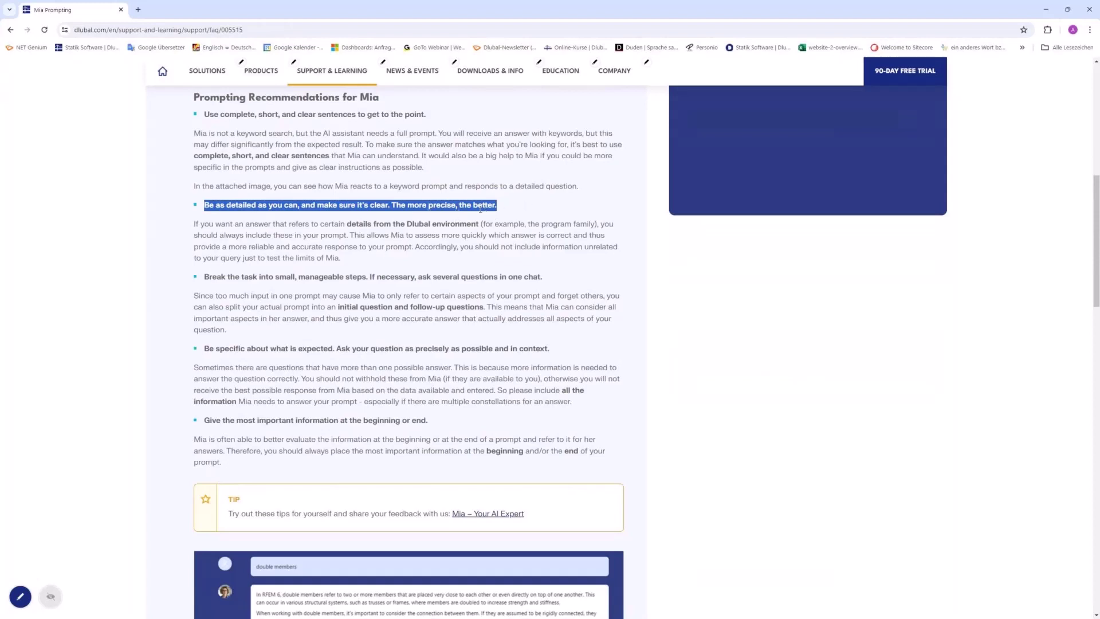
drag(481, 224, 596, 224)
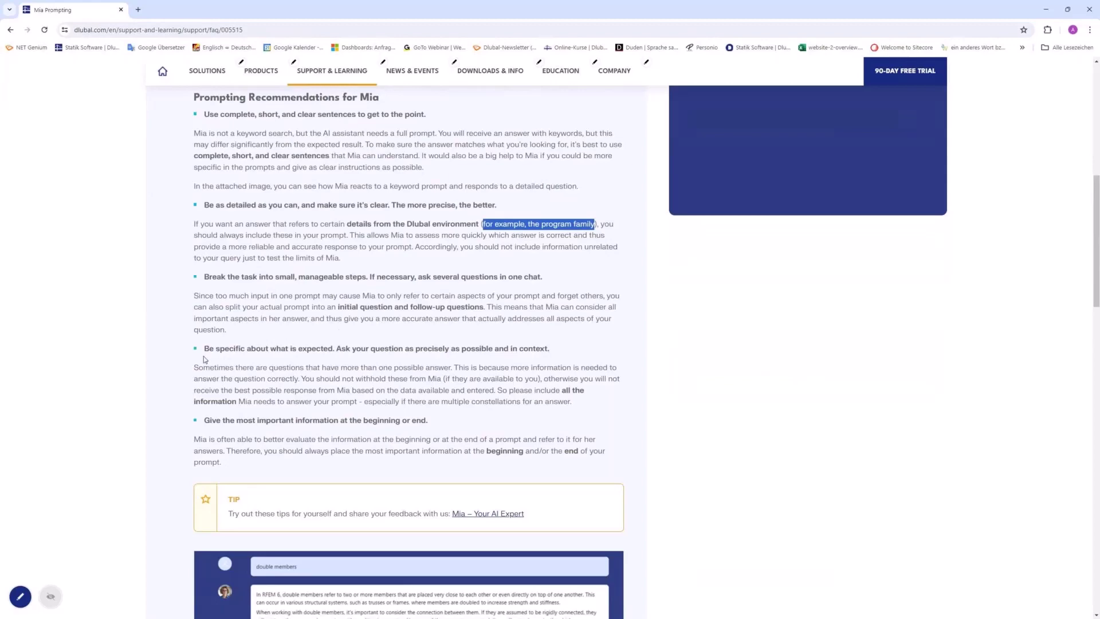
Examine the article's remaining prompting recommendations and the example chat comparing a keyword prompt with a detailed question.
scroll(205, 359, down, 2)
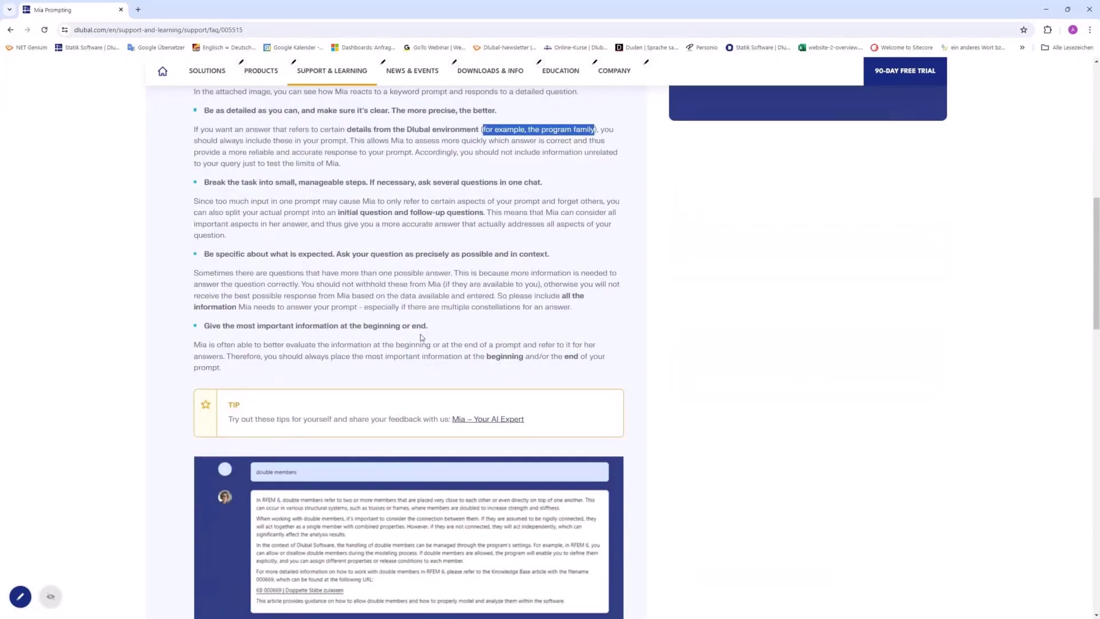
scroll(421, 338, down, 3)
scroll(421, 338, down, 2)
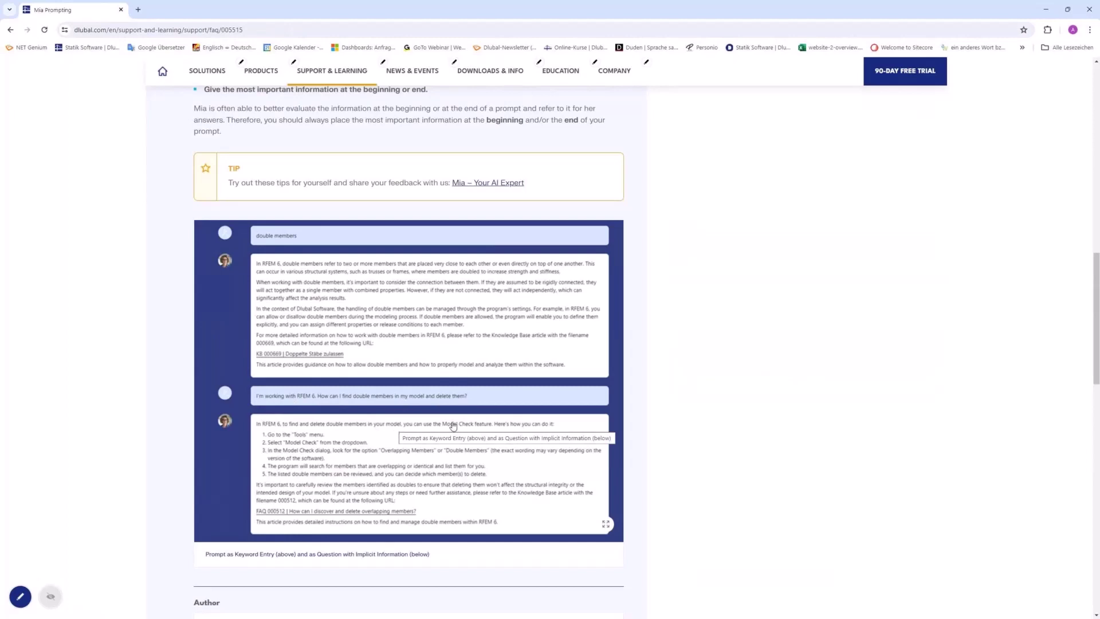
scroll(507, 342, up, 1)
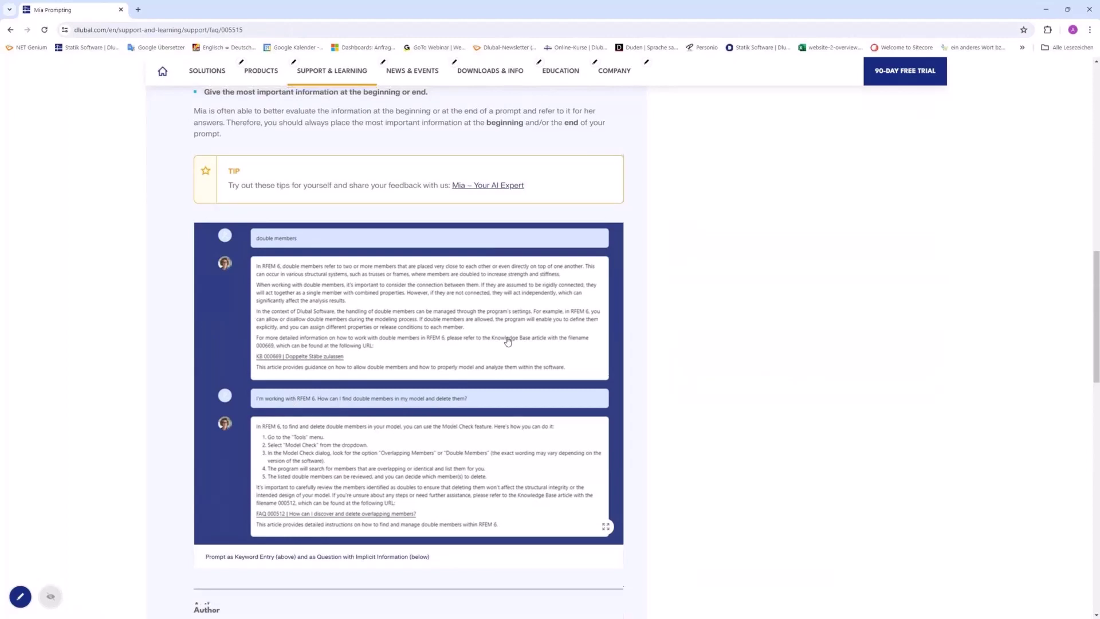
scroll(507, 341, up, 15)
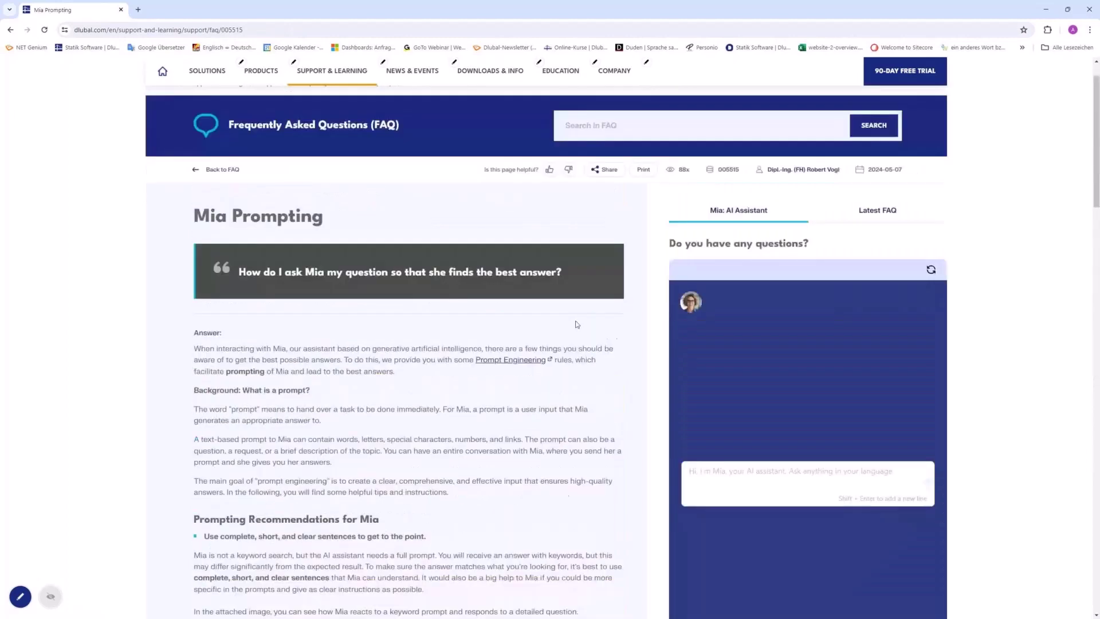
Ask the Mia AI assistant "Can you please show me the detailed formula for the moment of inertia about the z-axis for any cross-section?".
scroll(645, 351, down, 3)
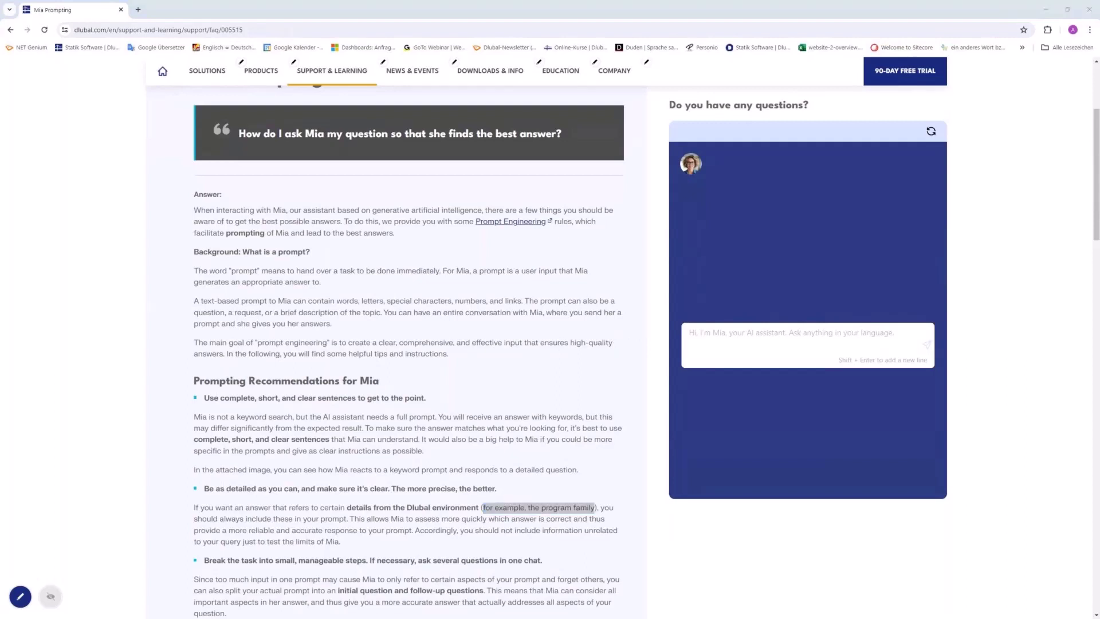
click(748, 337)
text(Can you please show me the detailed formula for the moment of inertia about the z-axis for any cross-section?)
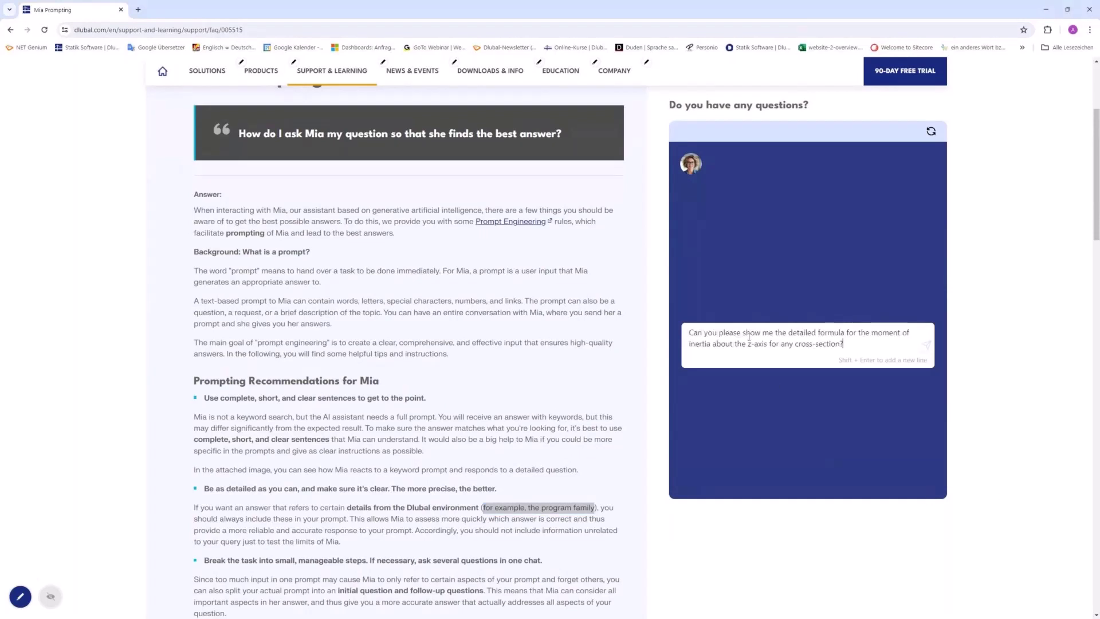
key(Return)
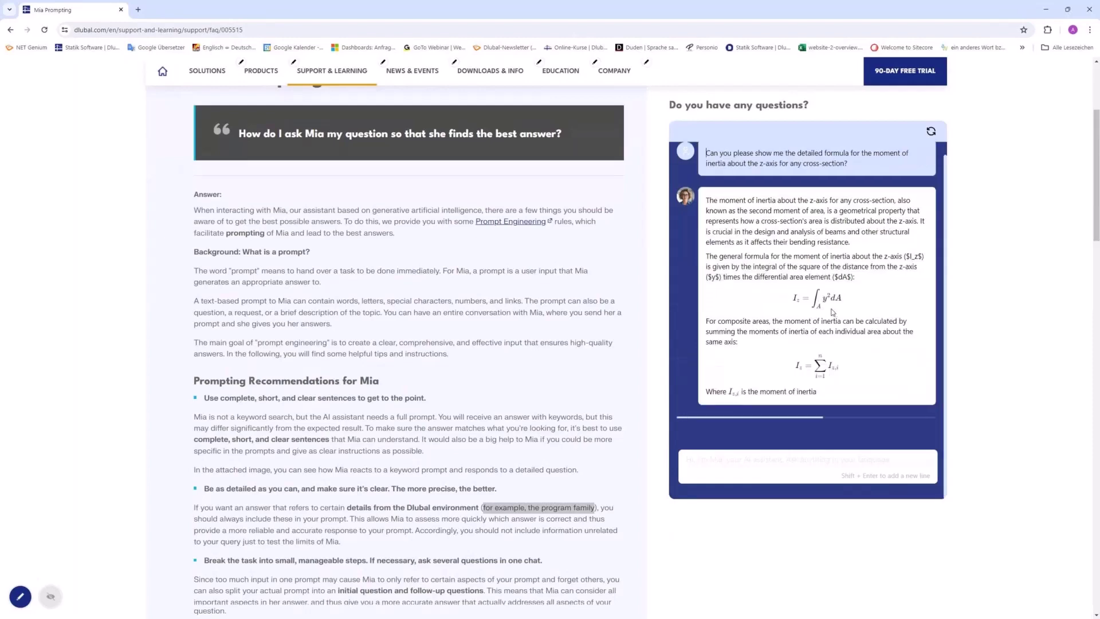
scroll(833, 313, down, 2)
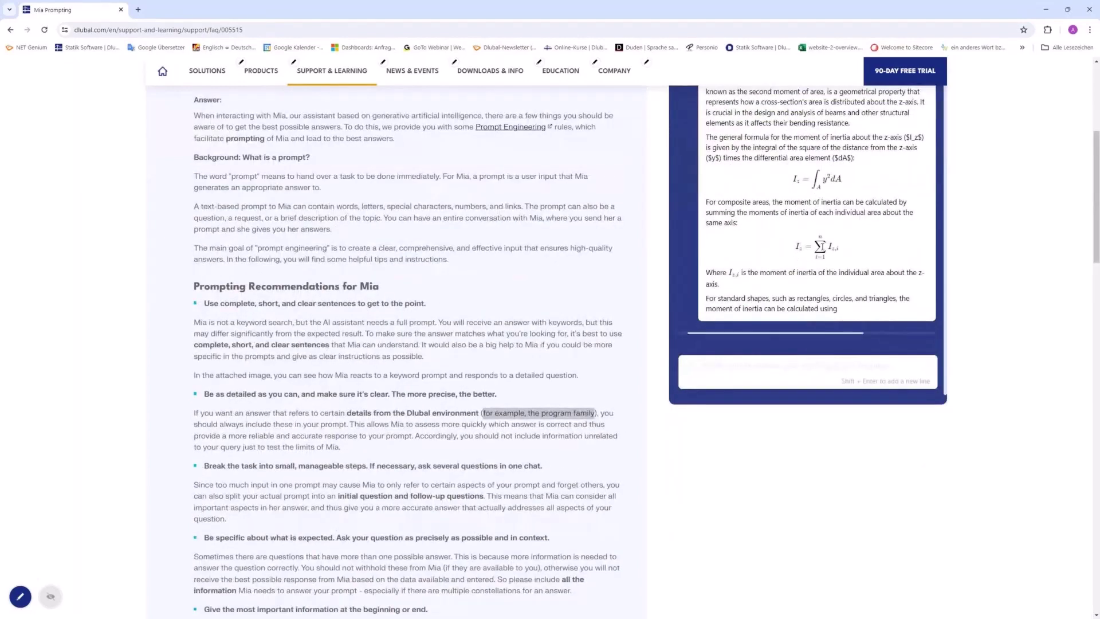